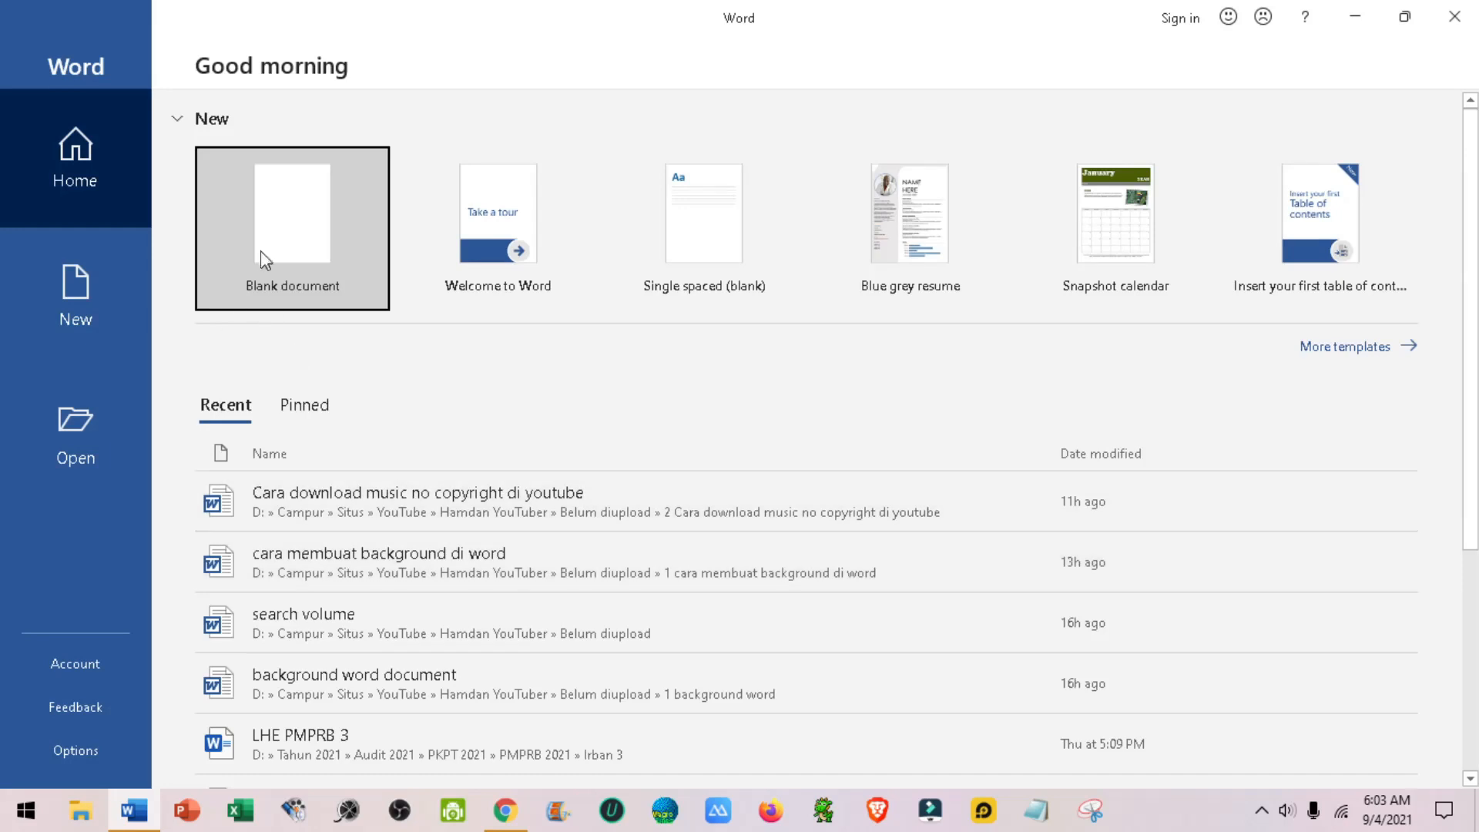
Step: Create a blank document and enter the text "Cara merubah background di Microsoft word 2019"
{"action": "left_click", "coordinate": [258, 236]}
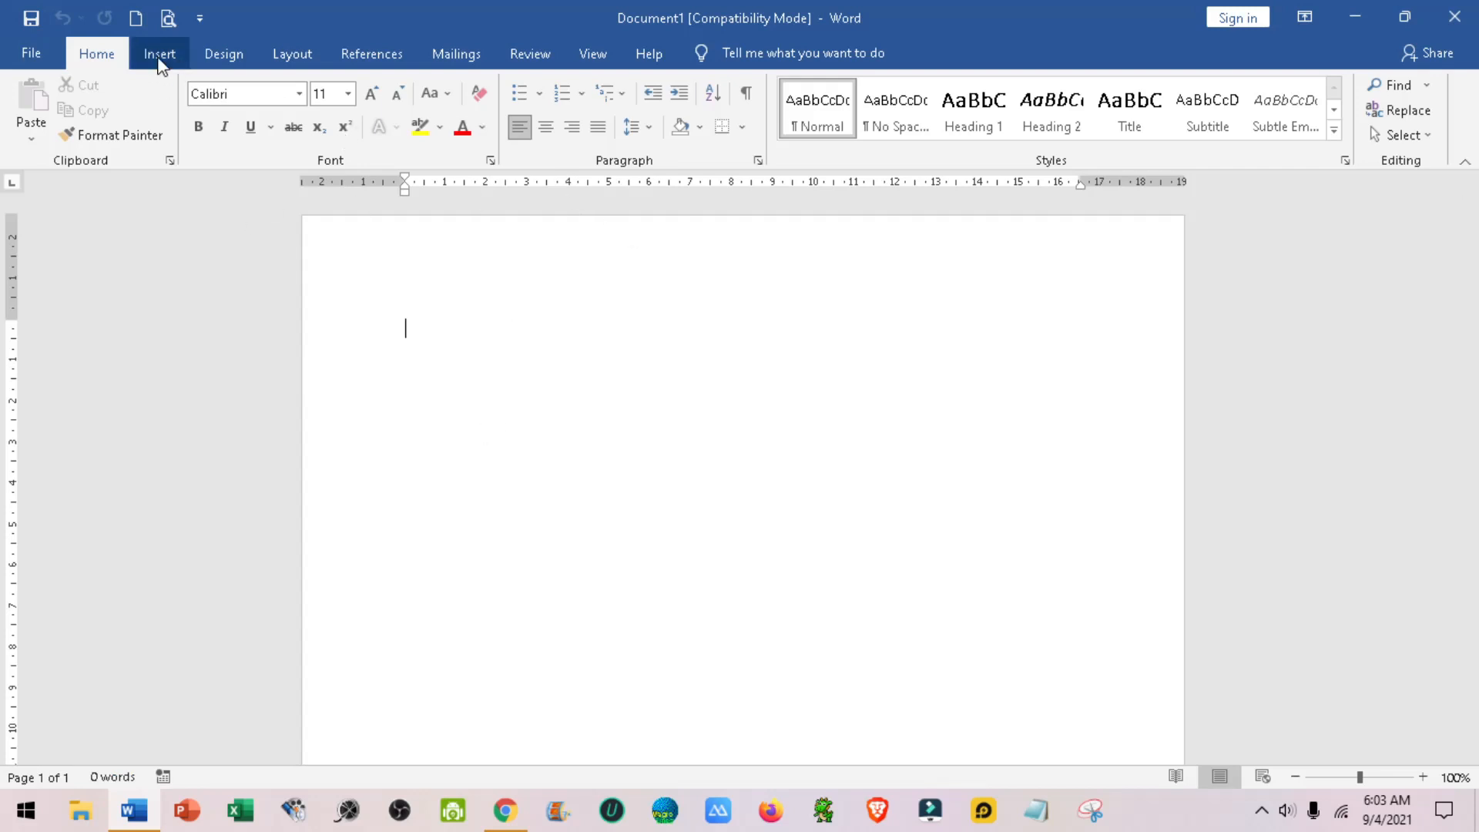
{"action": "type", "text": "car"}
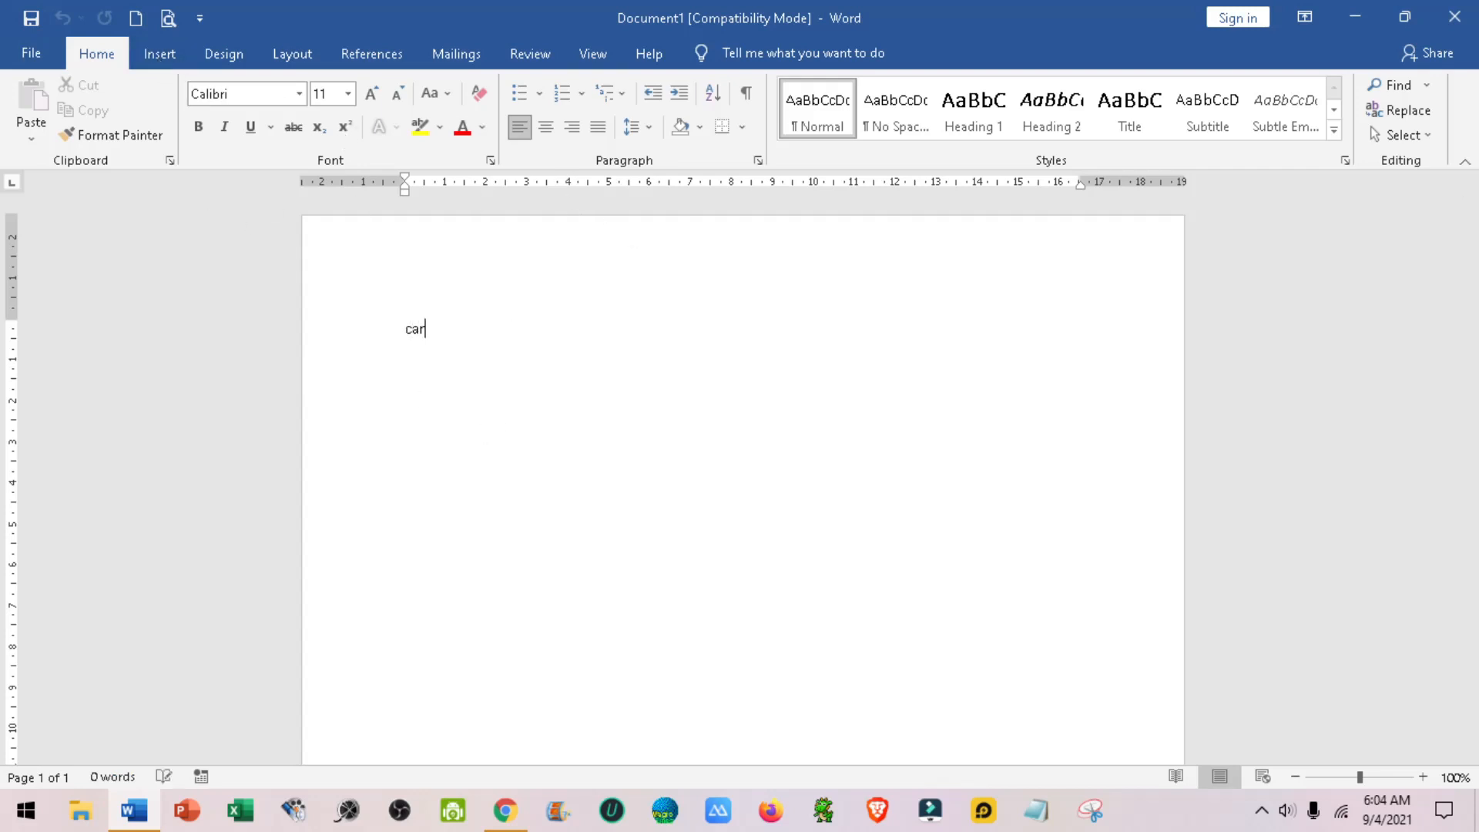
{"action": "type", "text": "a me"}
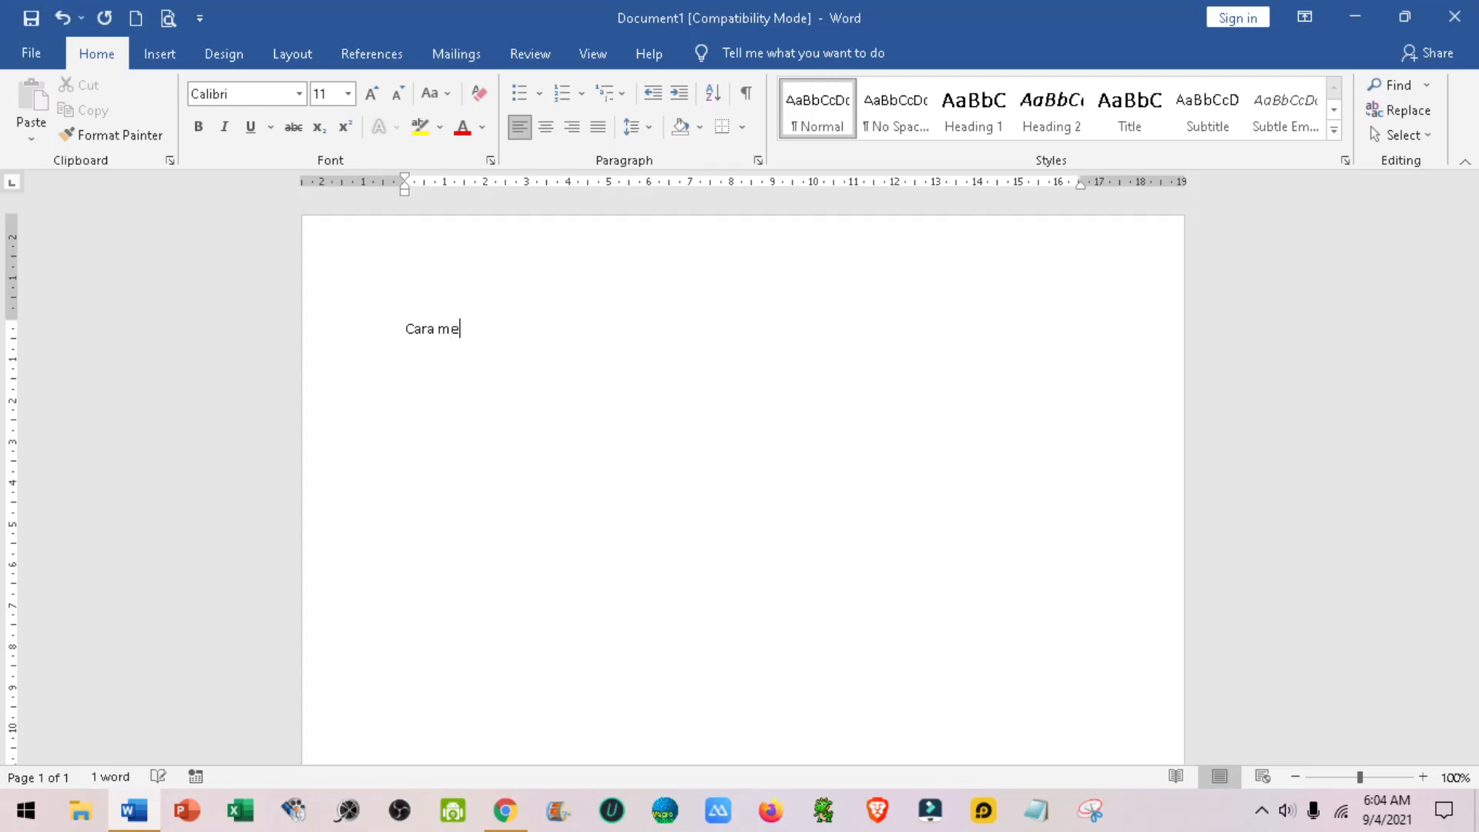
{"action": "type", "text": "rubah background"}
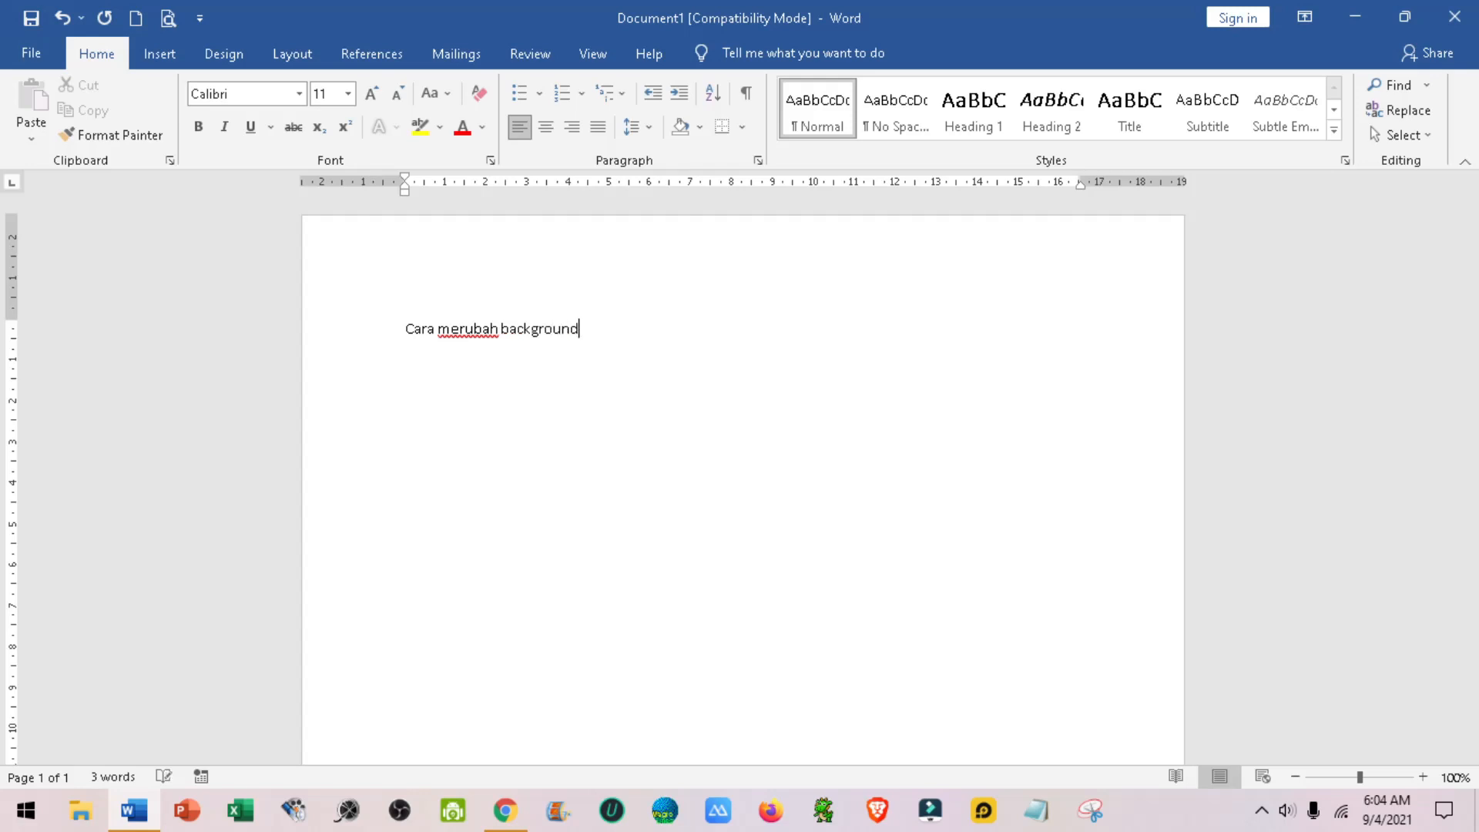
{"action": "type", "text": " di microsoft wo"}
{"action": "key", "text": "BackSpace"}
{"action": "type", "text": "v"}
{"action": "type", "text": "2019"}
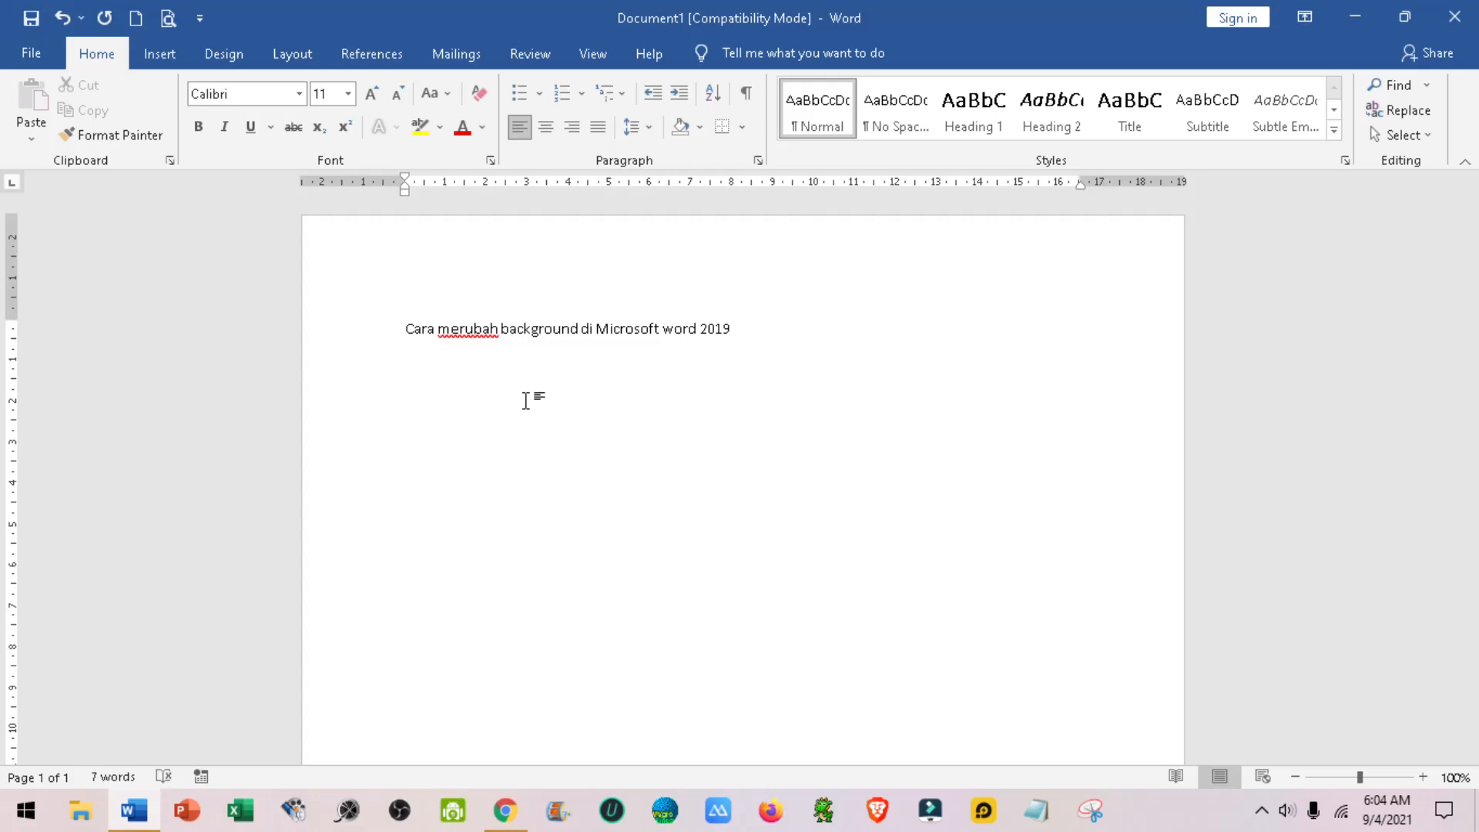
Step: Set the font size of the whole text line to 72
{"action": "key", "text": "ctrl+a"}
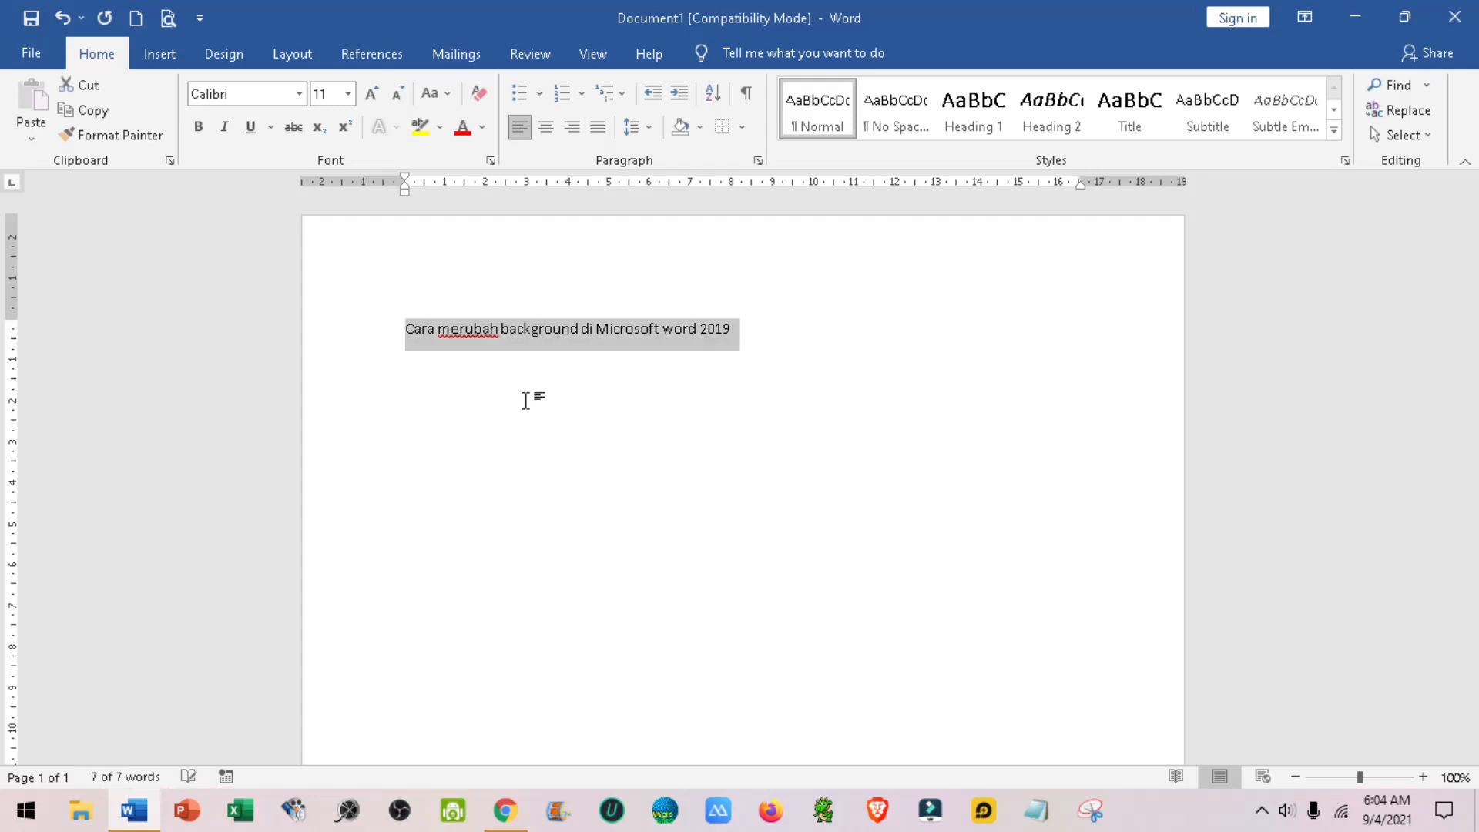
{"action": "left_click", "coordinate": [490, 358]}
{"action": "left_click_drag", "start_coordinate": [411, 326], "coordinate": [832, 321]}
{"action": "left_click", "coordinate": [348, 93]}
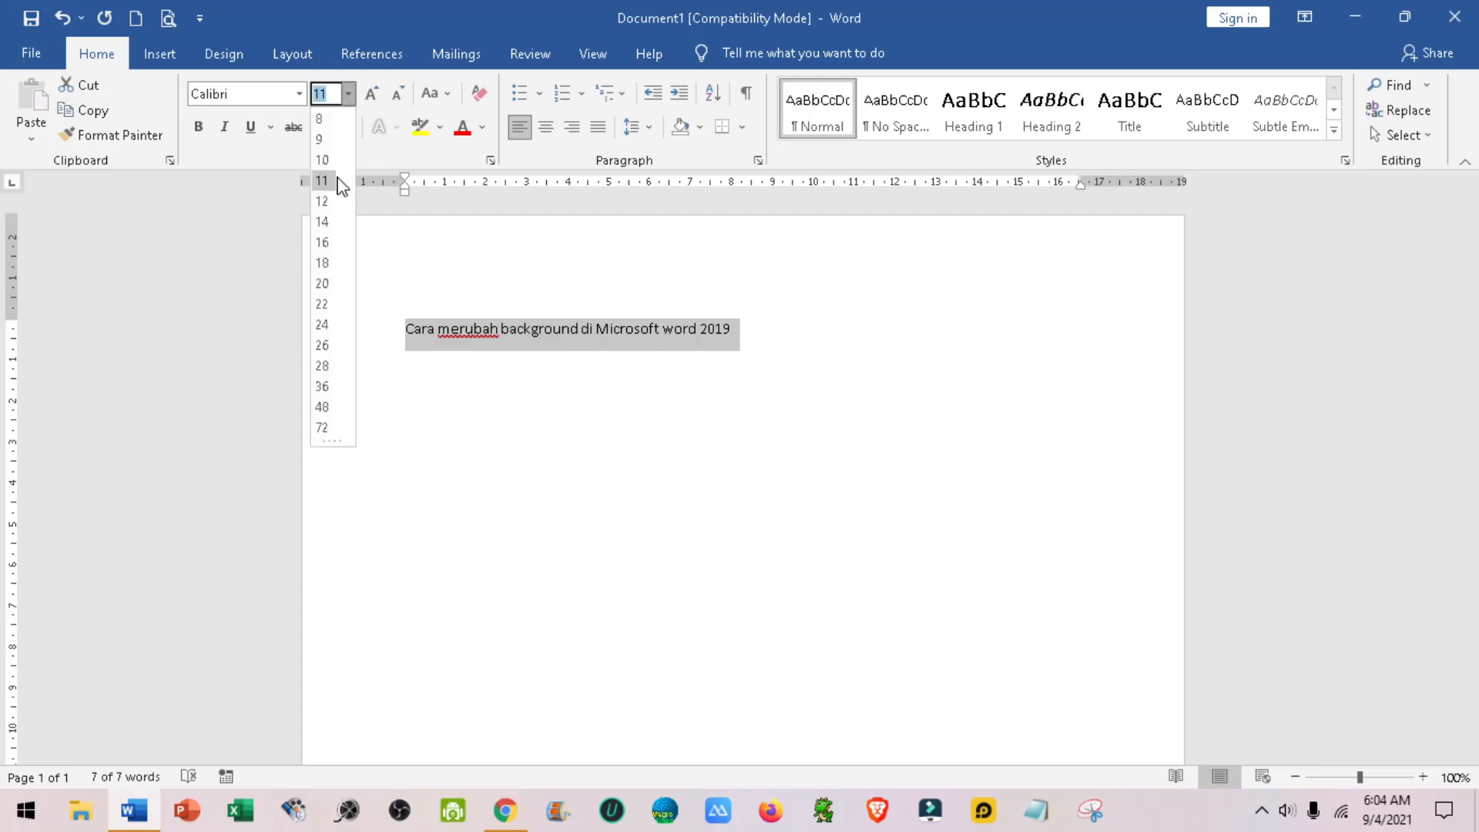
{"action": "left_click", "coordinate": [323, 427]}
{"action": "scroll", "coordinate": [774, 458], "scroll_direction": "down", "scroll_amount": 1}
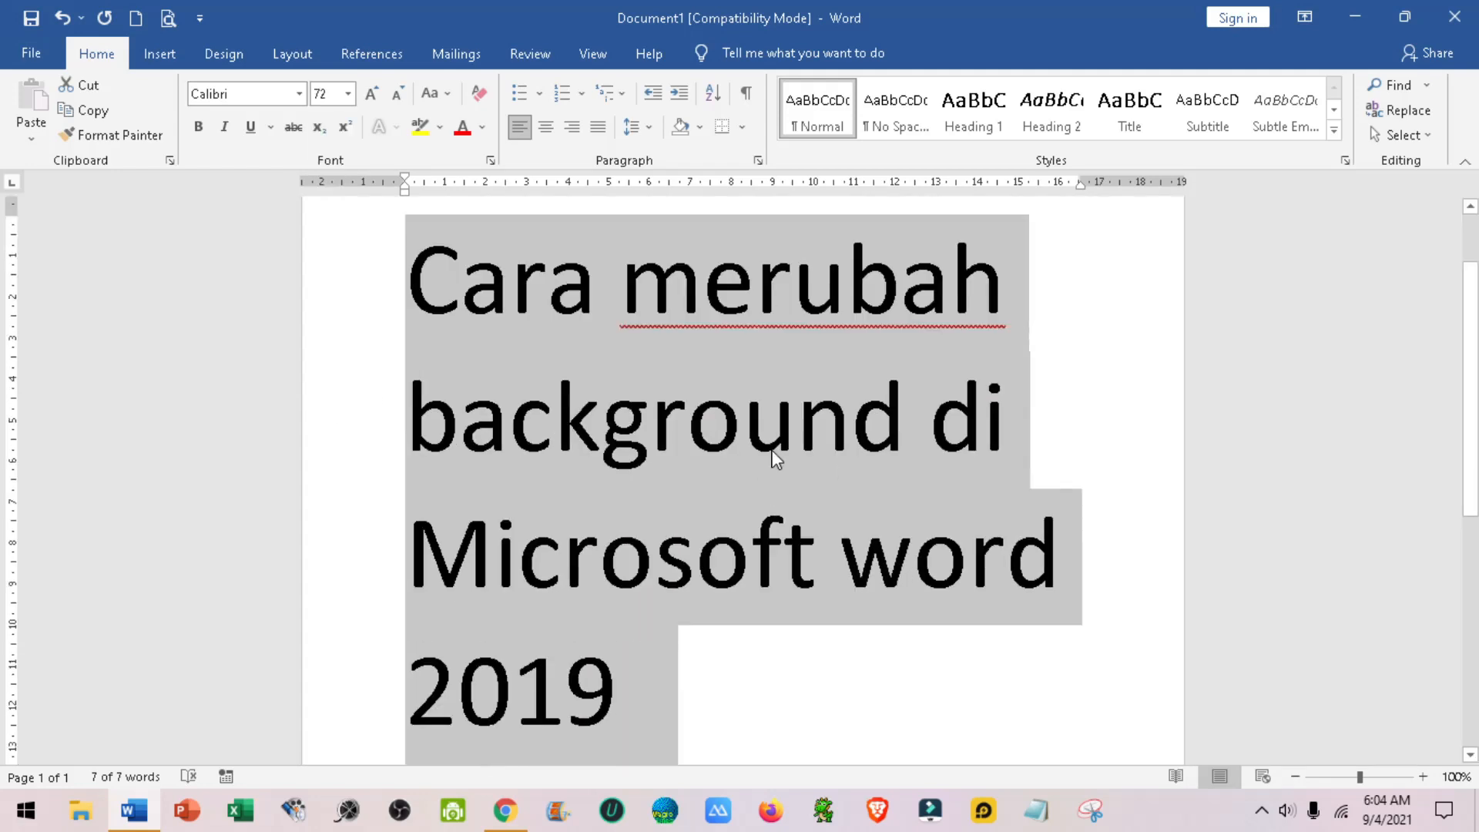
Step: Copy the text, insert a page break after "2019" and paste the copy on the second page
{"action": "key", "text": "ctrl+c"}
{"action": "right_click", "coordinate": [621, 356]}
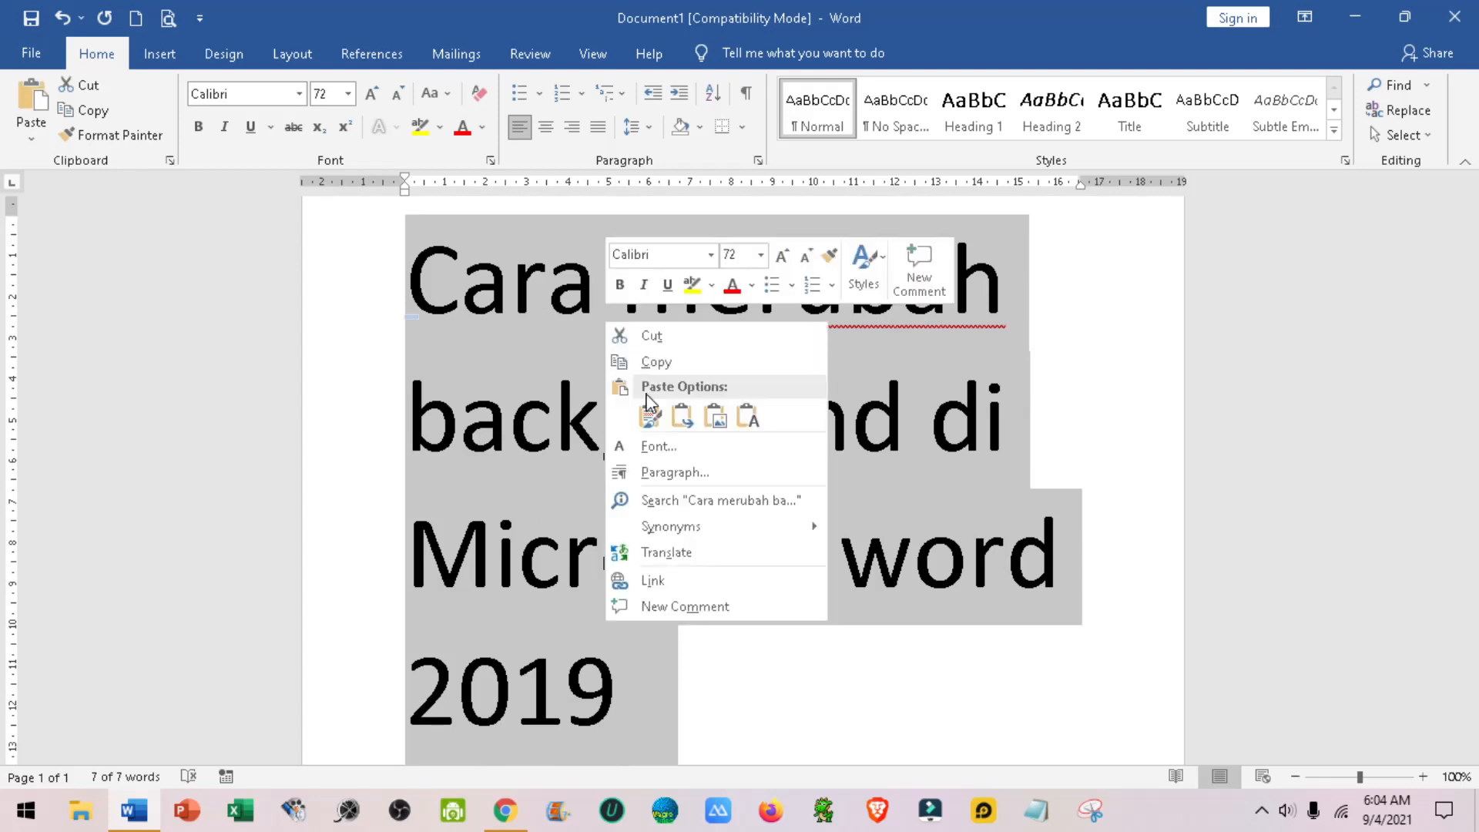
{"action": "left_click", "coordinate": [652, 371]}
{"action": "scroll", "coordinate": [645, 570], "scroll_direction": "down", "scroll_amount": 3}
{"action": "left_click", "coordinate": [678, 476]}
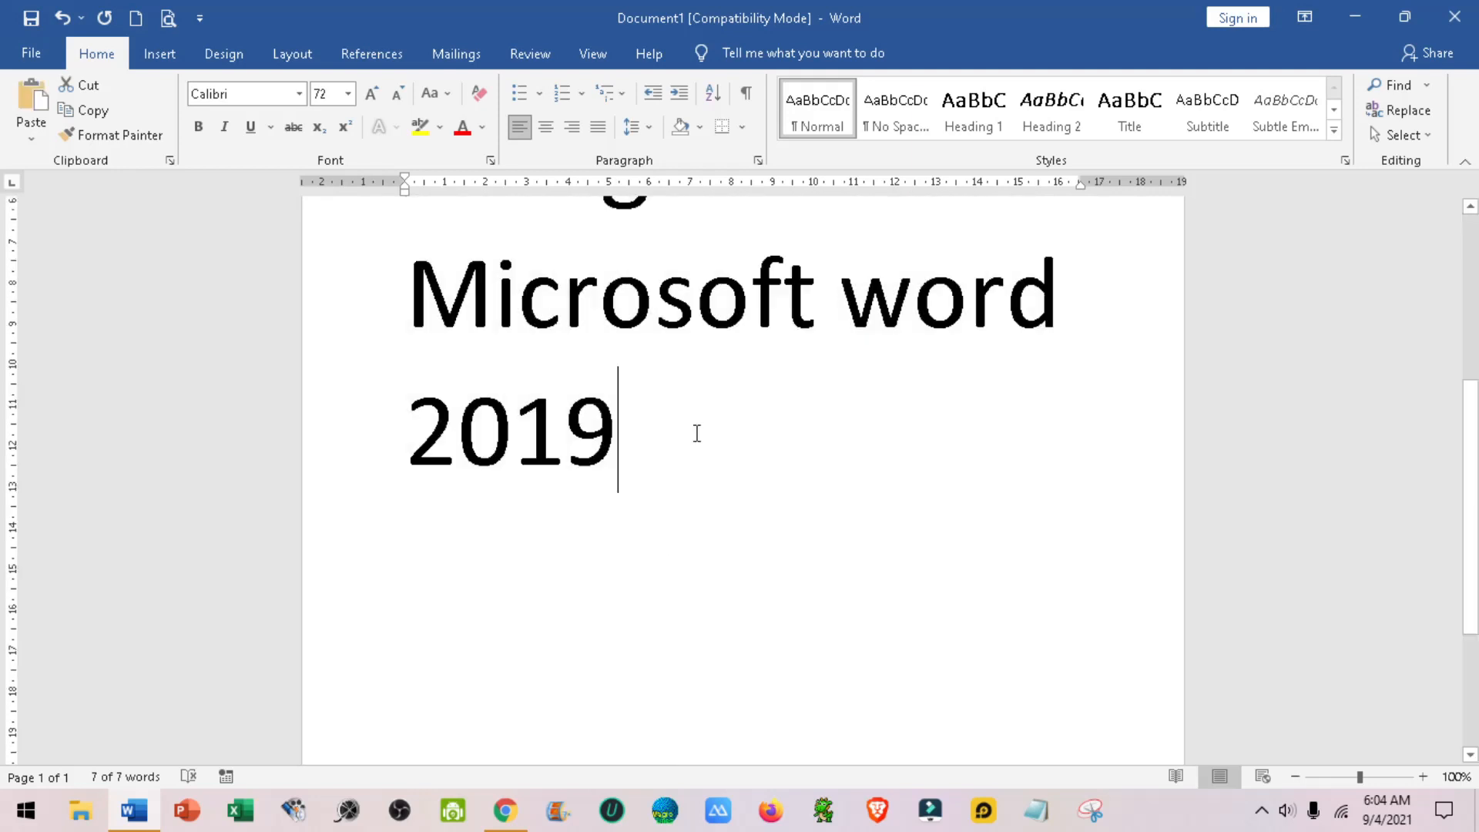
{"action": "left_click", "coordinate": [162, 56]}
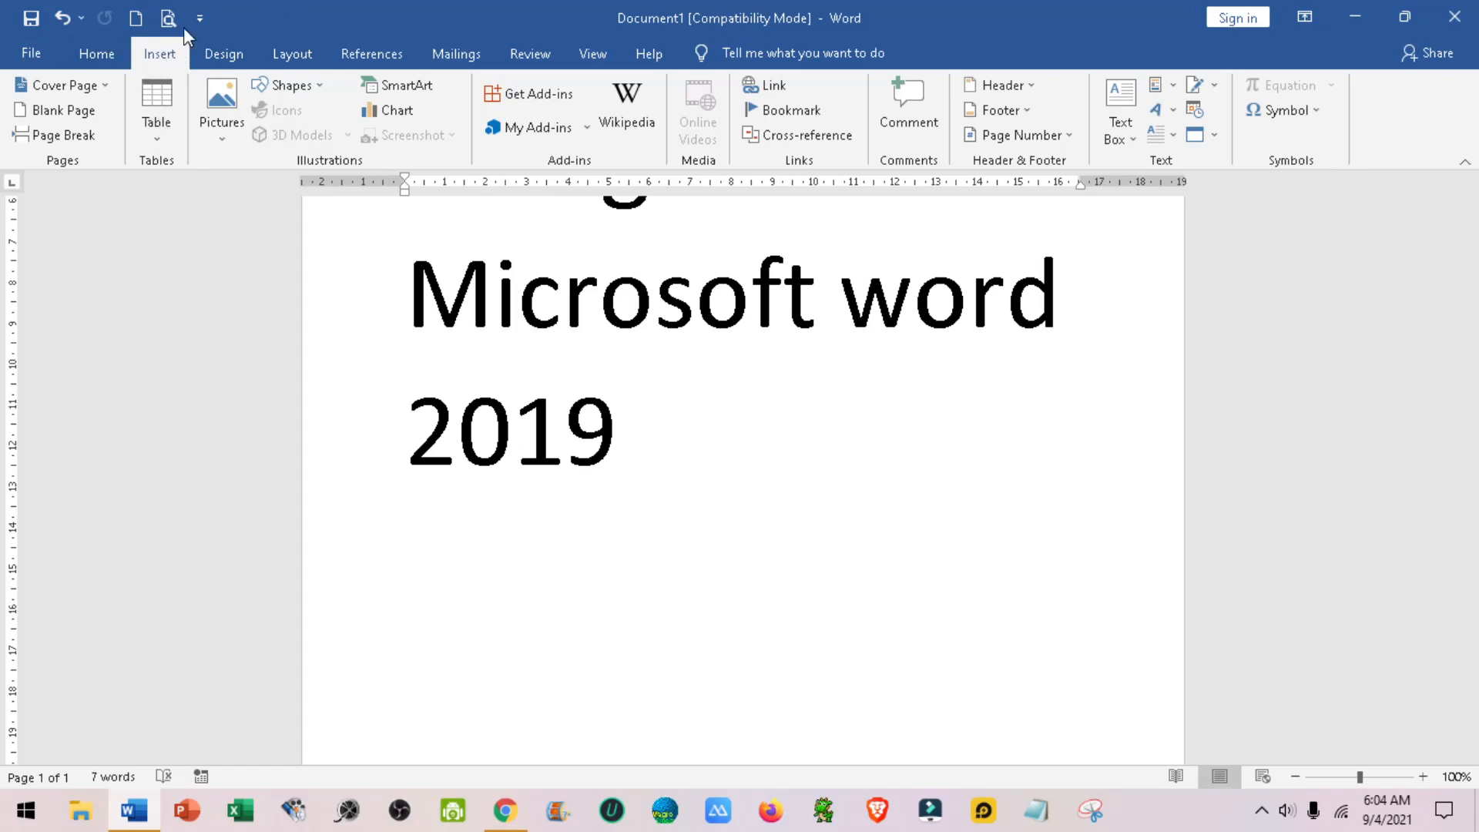
{"action": "left_click", "coordinate": [56, 137]}
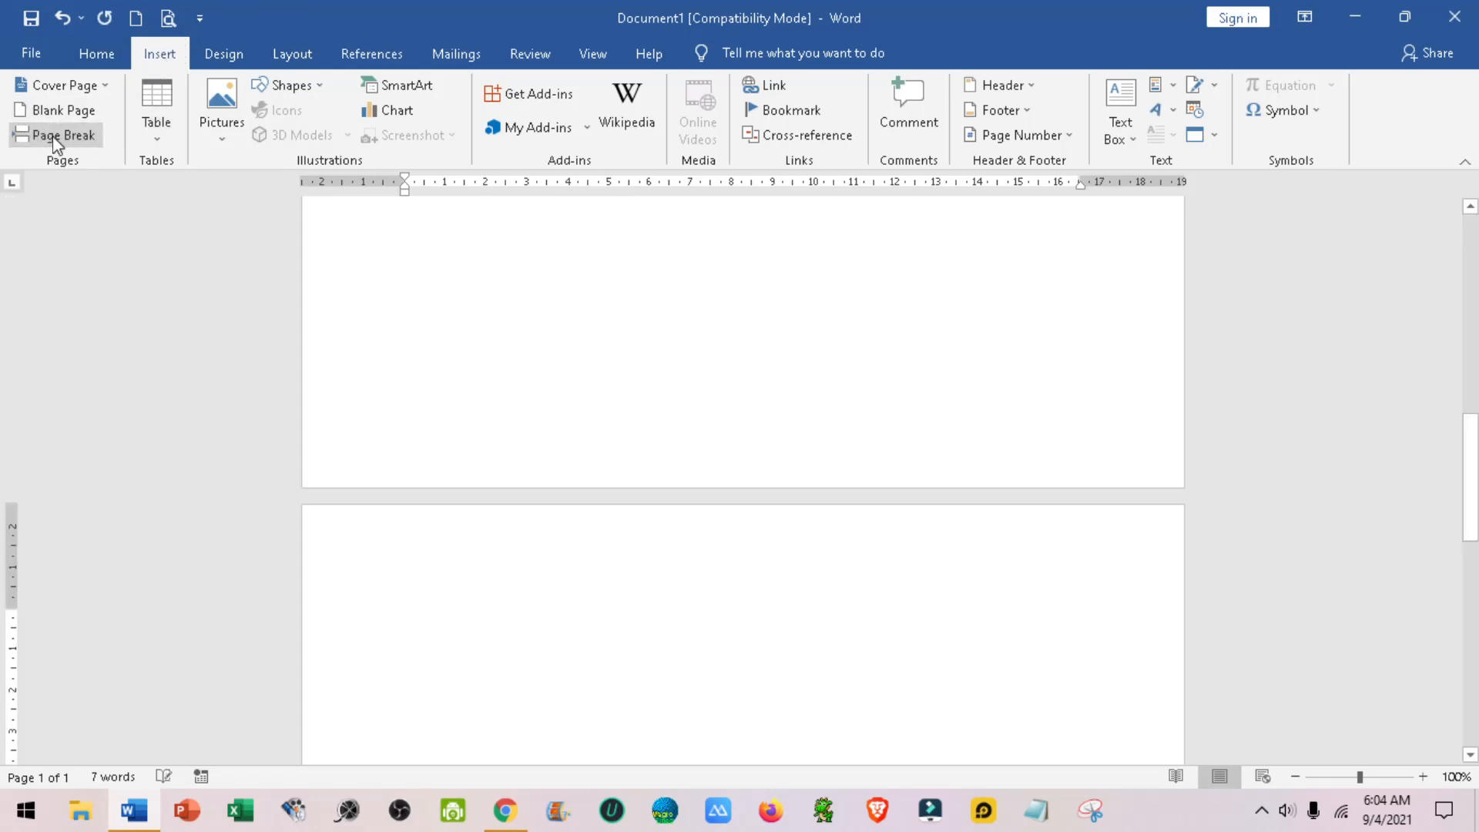
{"action": "right_click", "coordinate": [446, 671]}
{"action": "left_click", "coordinate": [492, 465]}
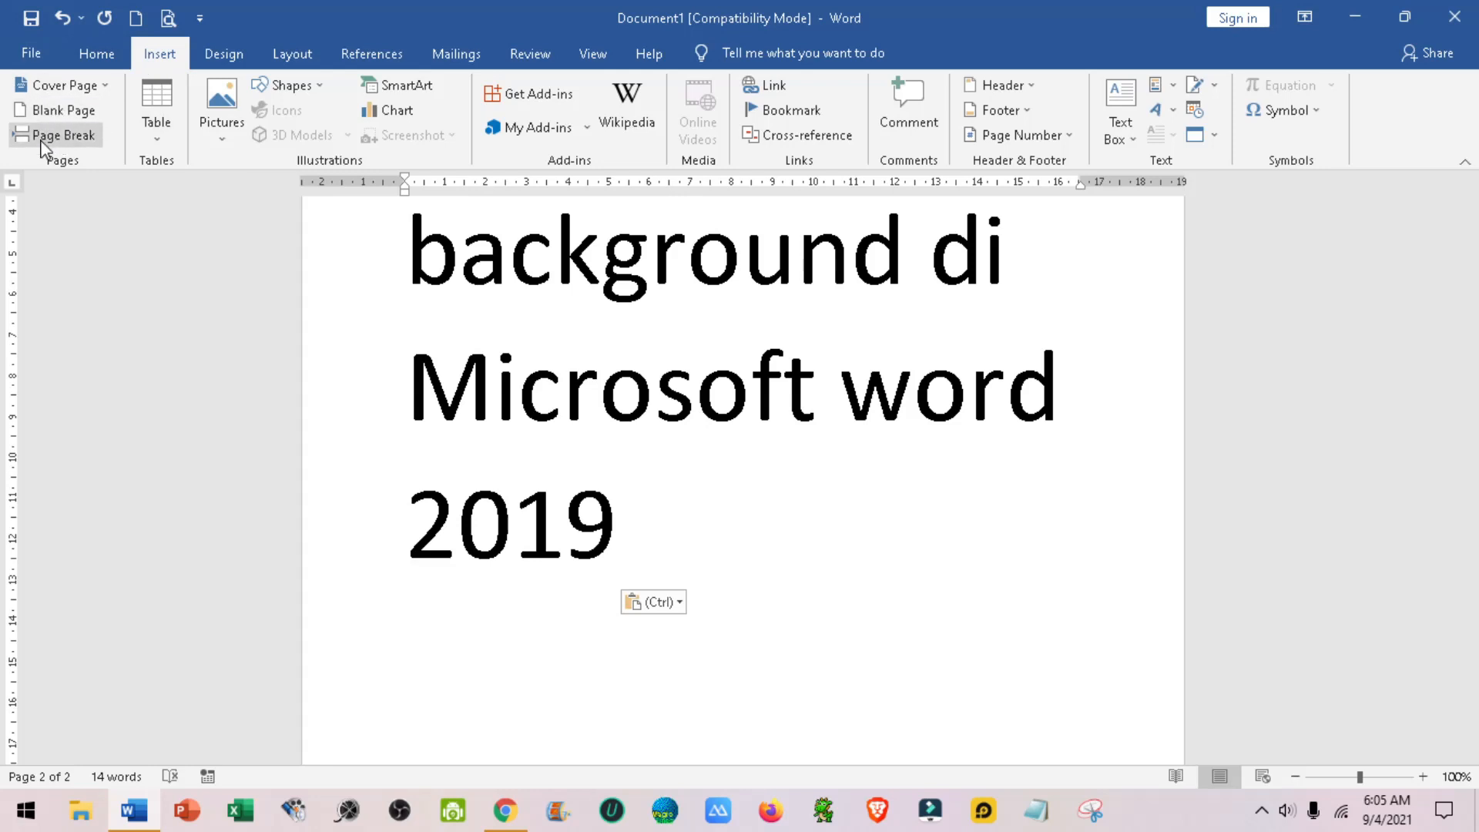
Step: Insert another page break after the pasted text and paste the copy again on the third page
{"action": "left_click", "coordinate": [60, 139]}
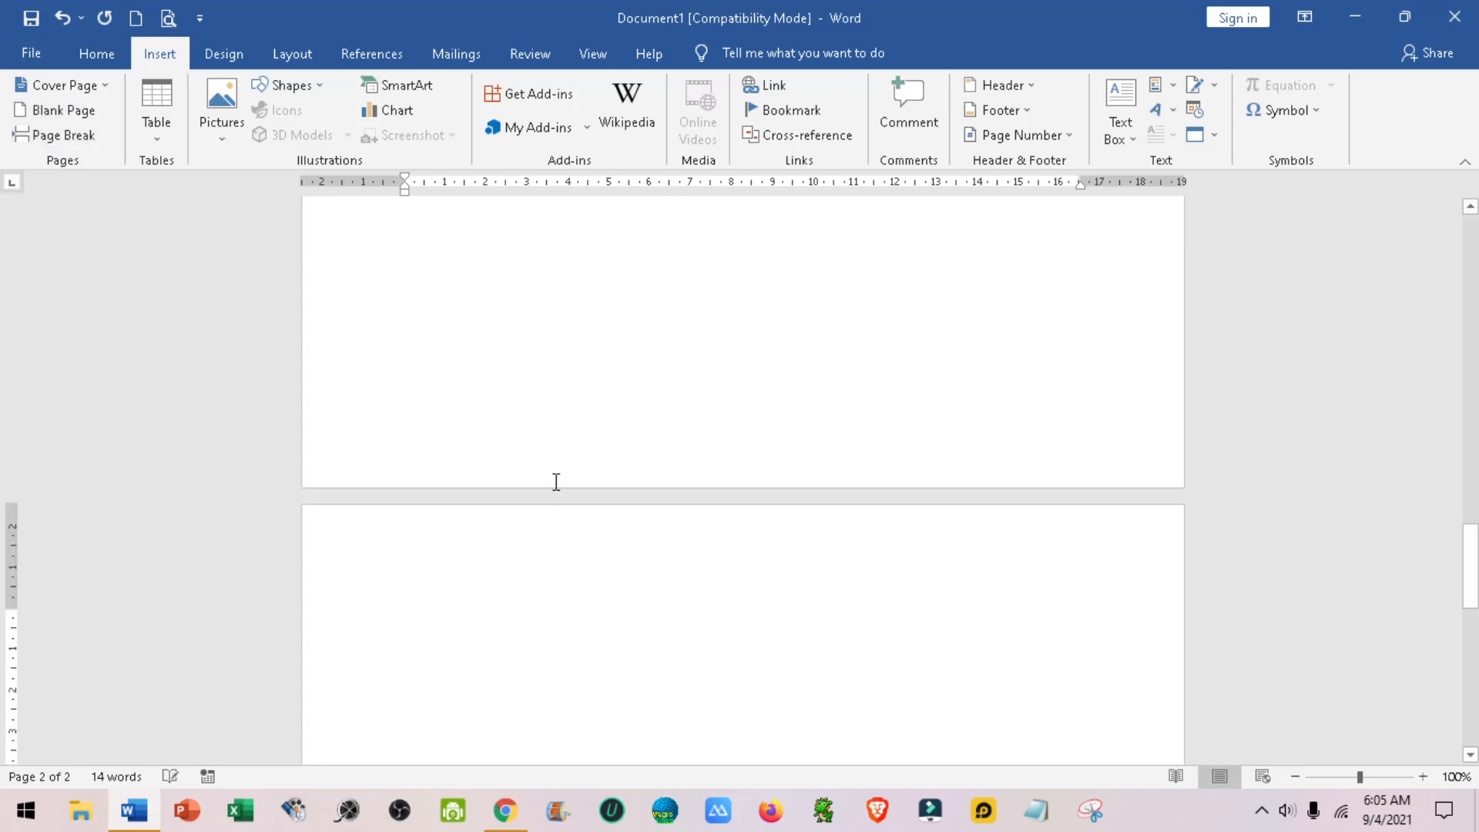
{"action": "right_click", "coordinate": [482, 659]}
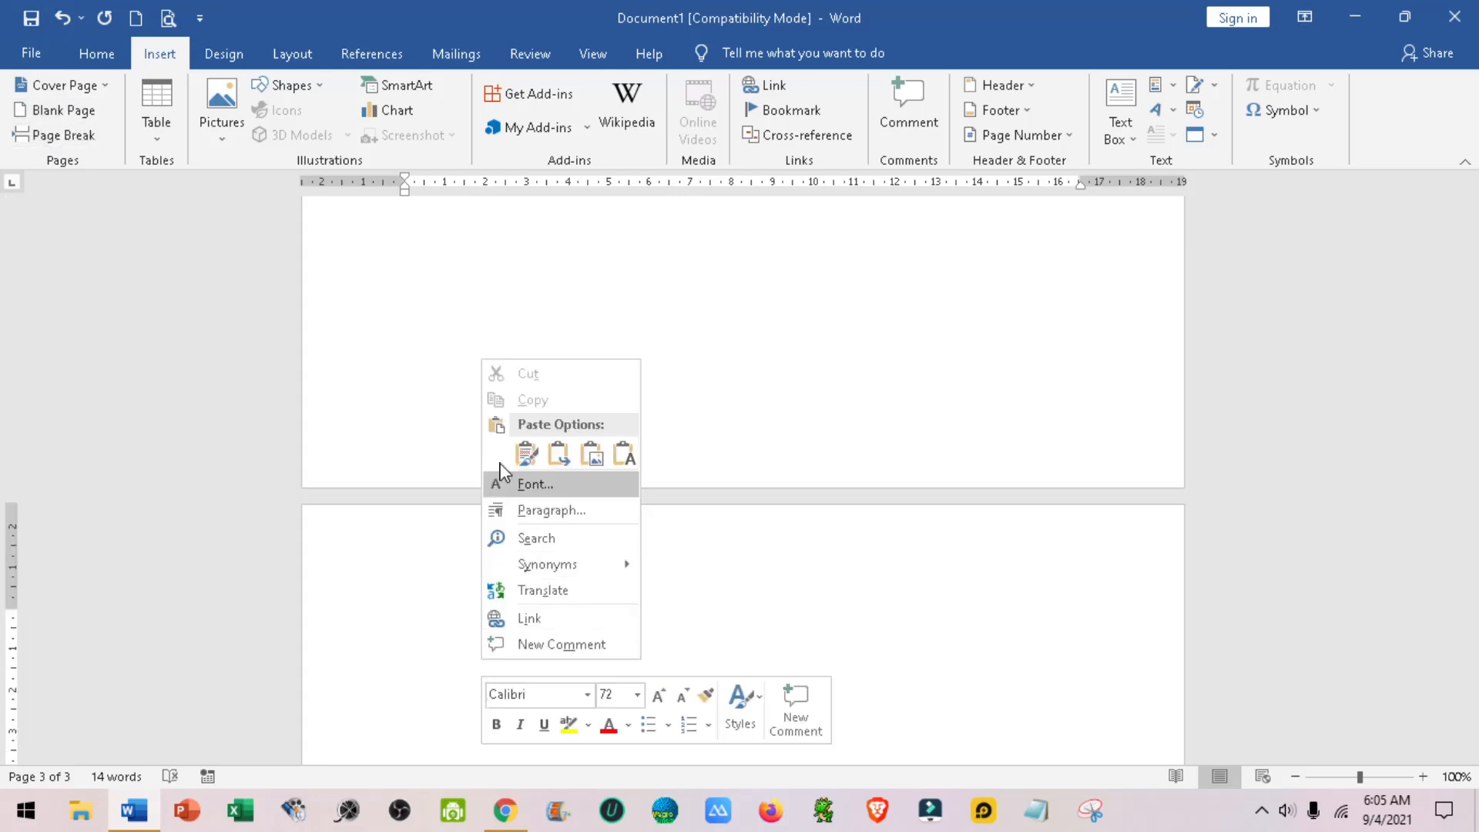
{"action": "left_click", "coordinate": [515, 443]}
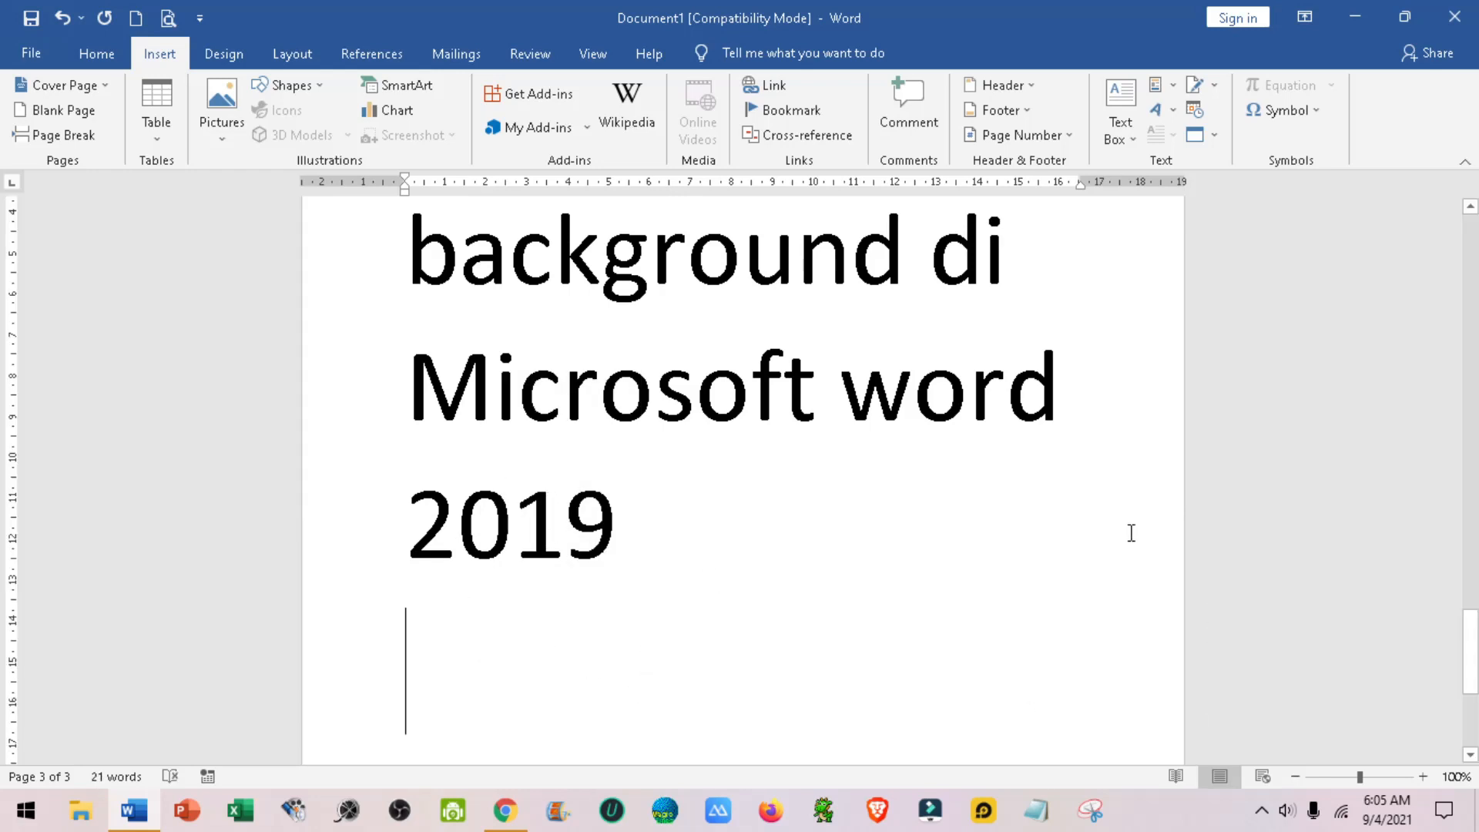
Step: Switch the document view to Multiple Pages so all three pages show side by side
{"action": "scroll", "coordinate": [1129, 531], "scroll_direction": "up", "scroll_amount": 6}
{"action": "scroll", "coordinate": [1299, 670], "scroll_direction": "up", "scroll_amount": 2}
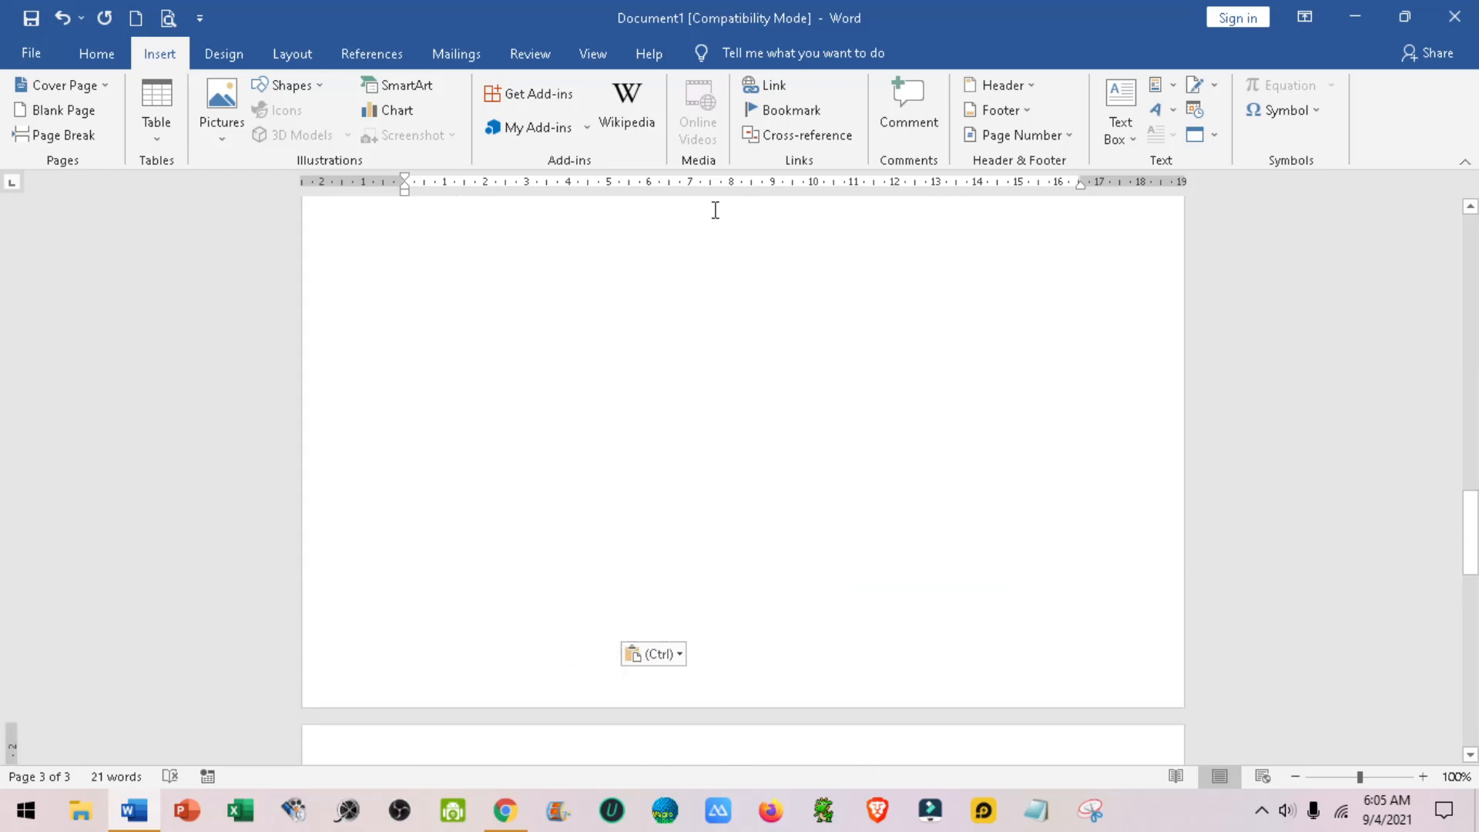
{"action": "left_click", "coordinate": [593, 53]}
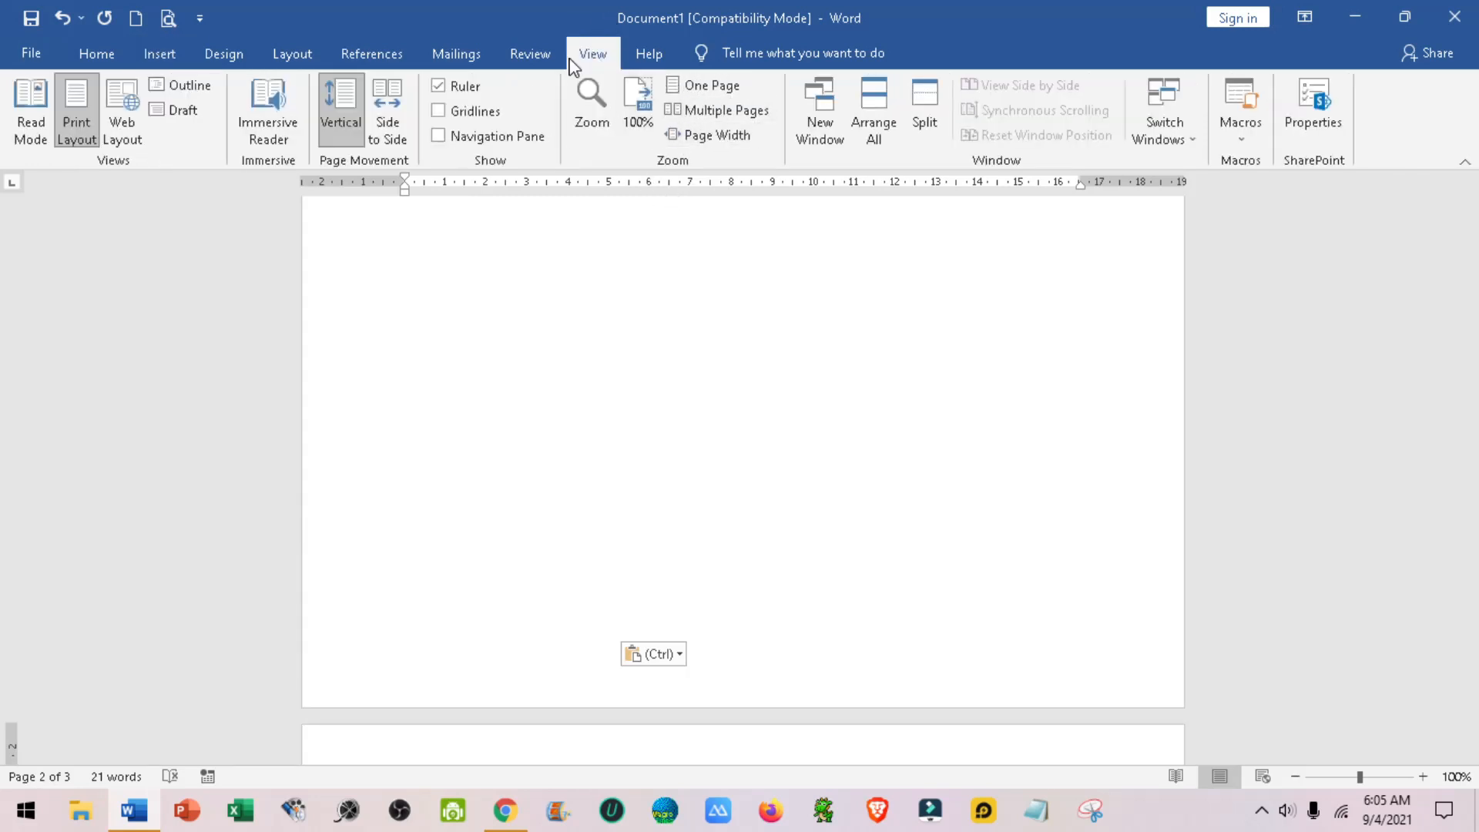
{"action": "left_click", "coordinate": [730, 112]}
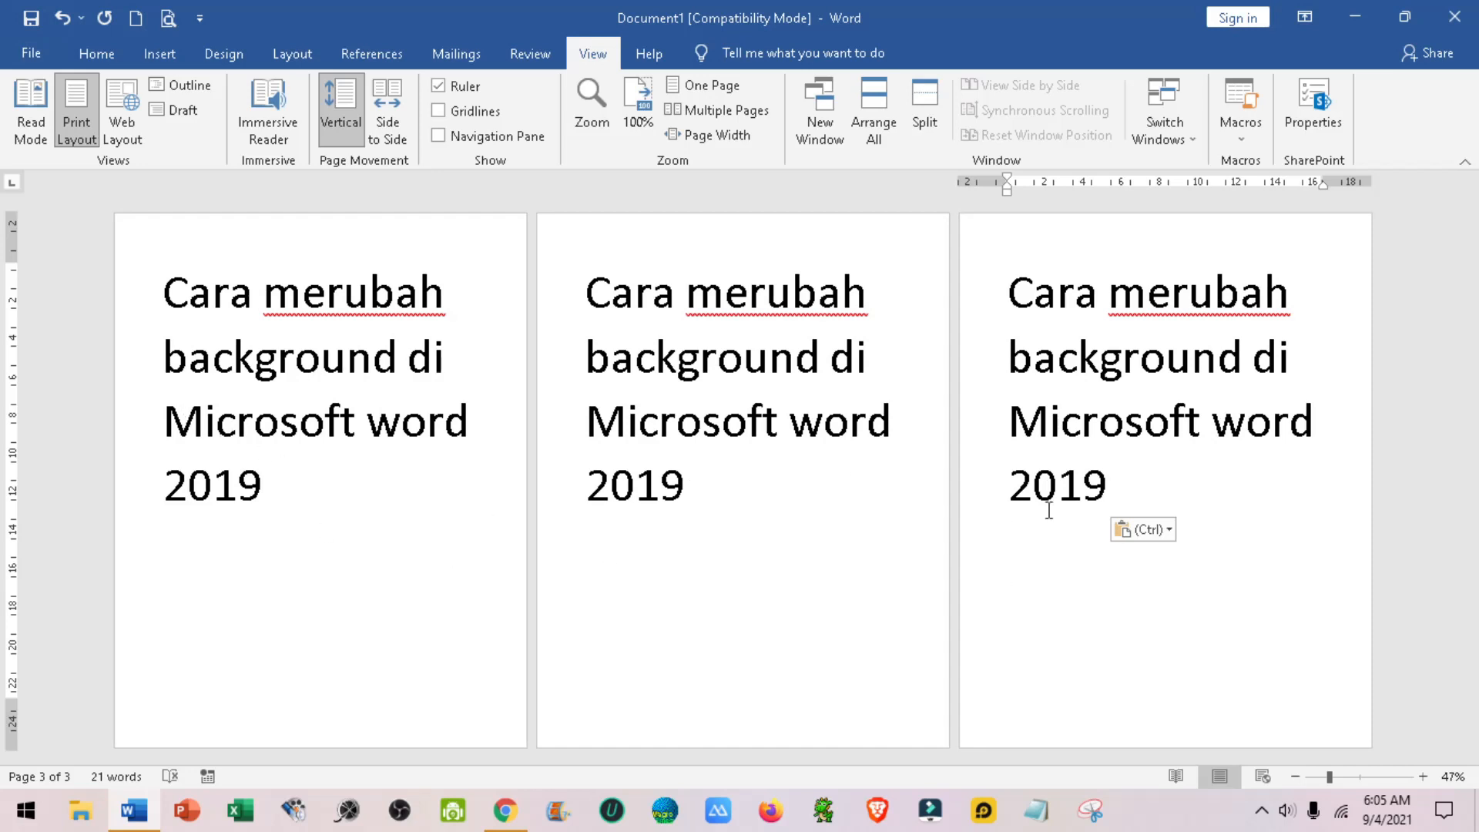
Step: Browse the built-in watermarks and apply the DRAFT 1 watermark from the Disclaimers group to the document
{"action": "left_click", "coordinate": [356, 493]}
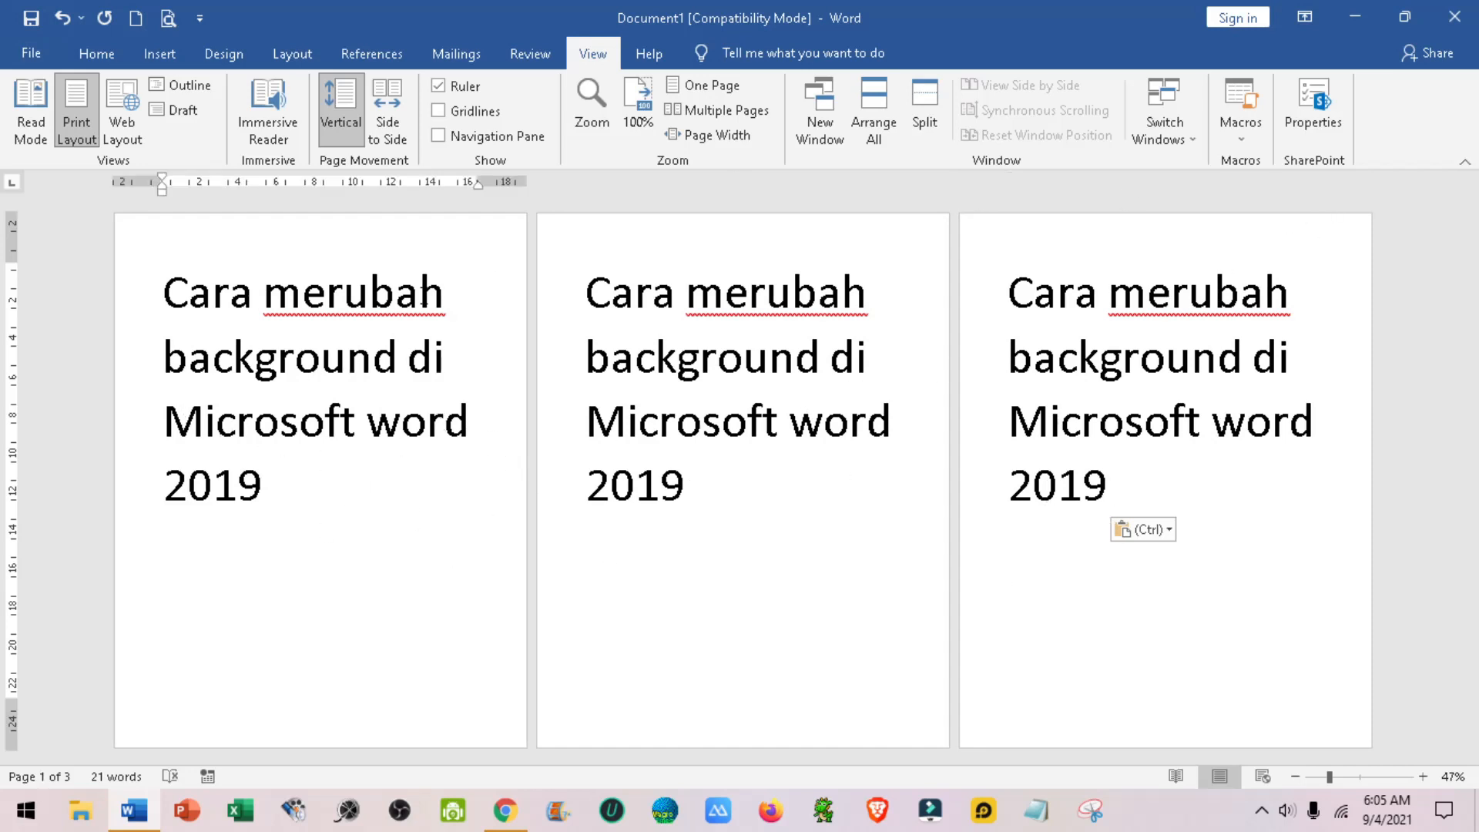
{"action": "left_click", "coordinate": [290, 359]}
{"action": "left_click", "coordinate": [228, 56]}
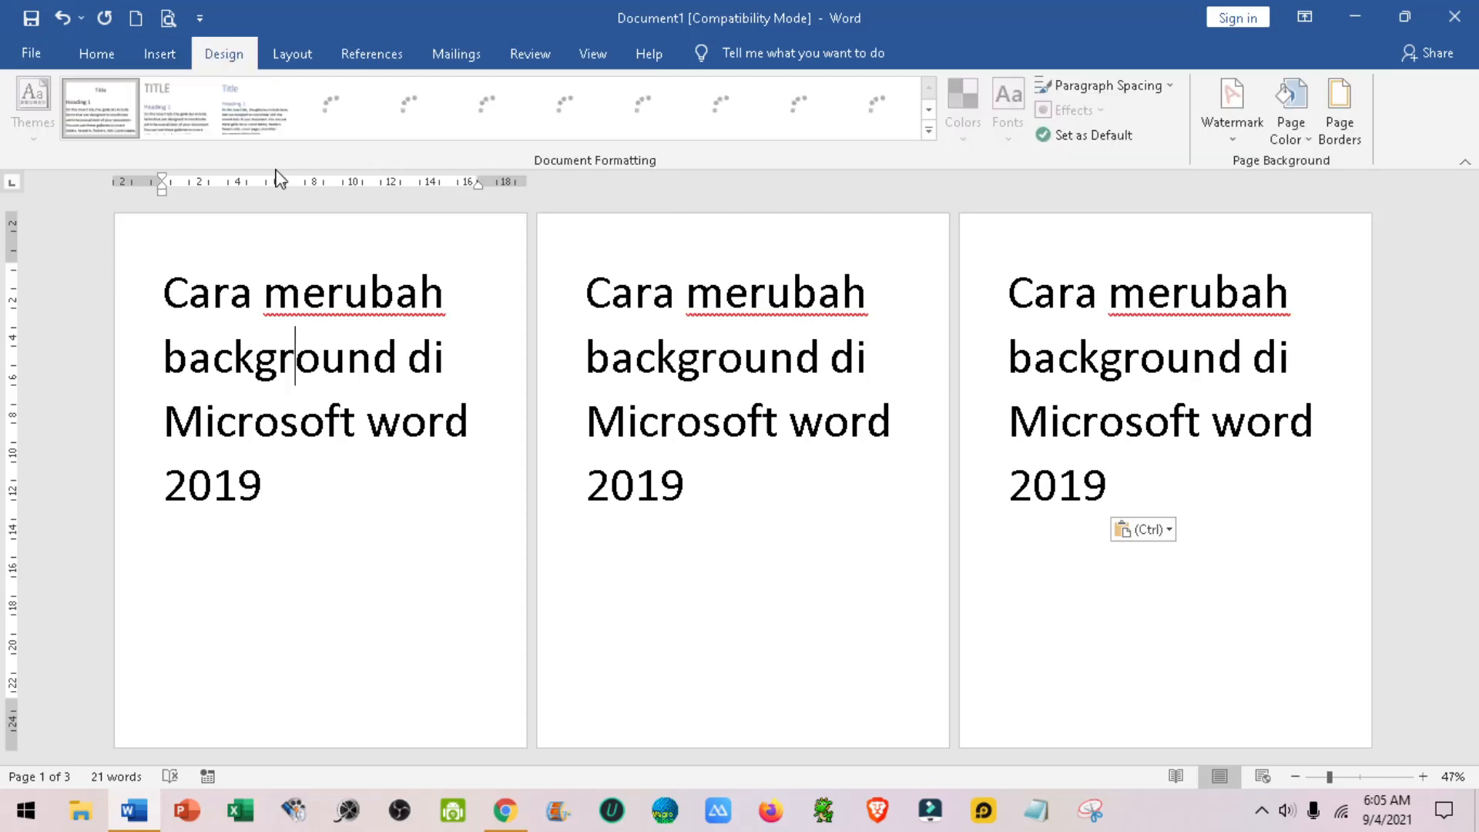
{"action": "left_click", "coordinate": [1233, 143]}
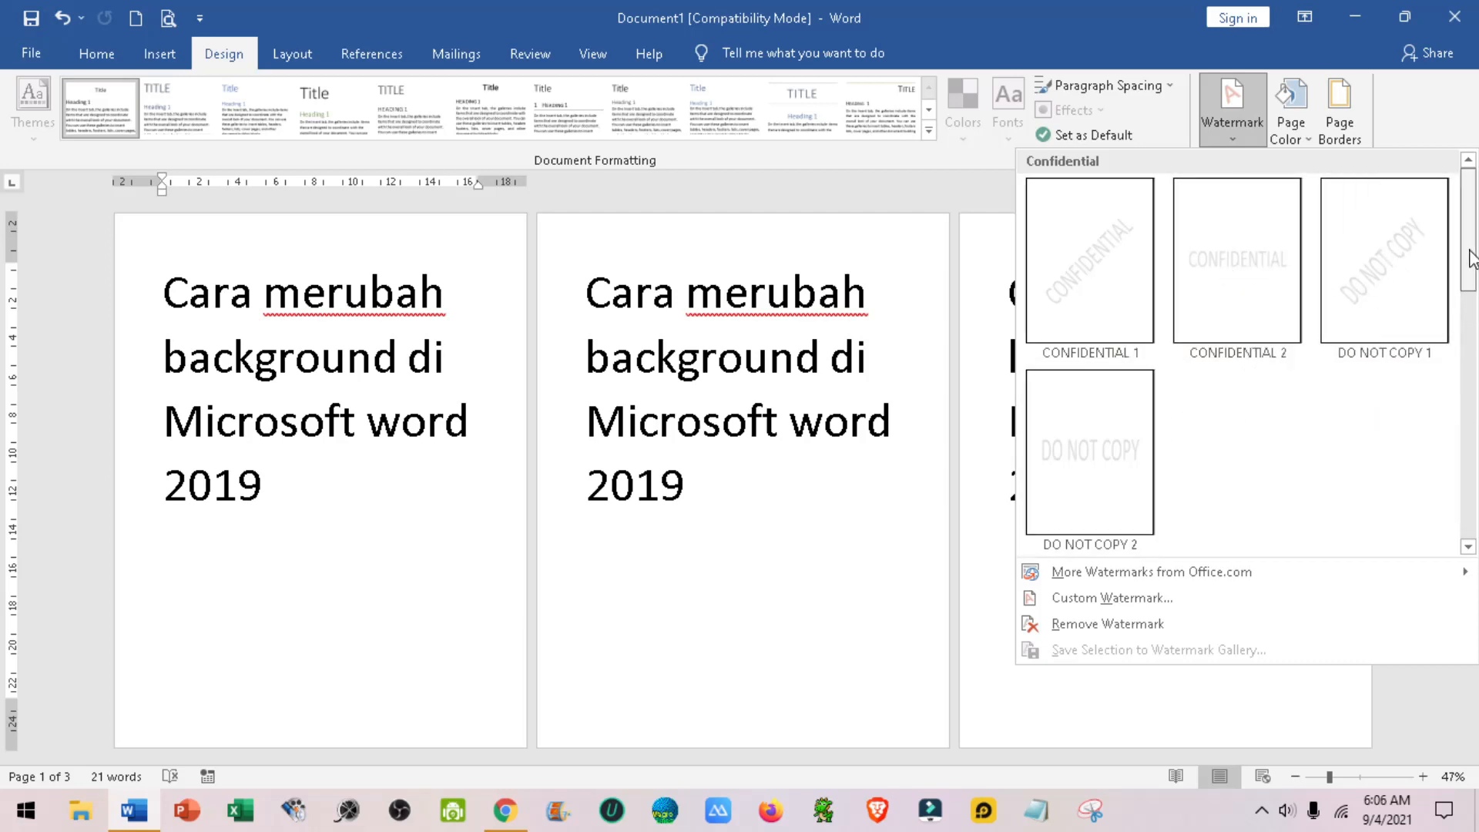
{"action": "scroll", "coordinate": [1469, 285], "scroll_direction": "down", "scroll_amount": 2}
{"action": "scroll", "coordinate": [1469, 285], "scroll_direction": "down", "scroll_amount": 4}
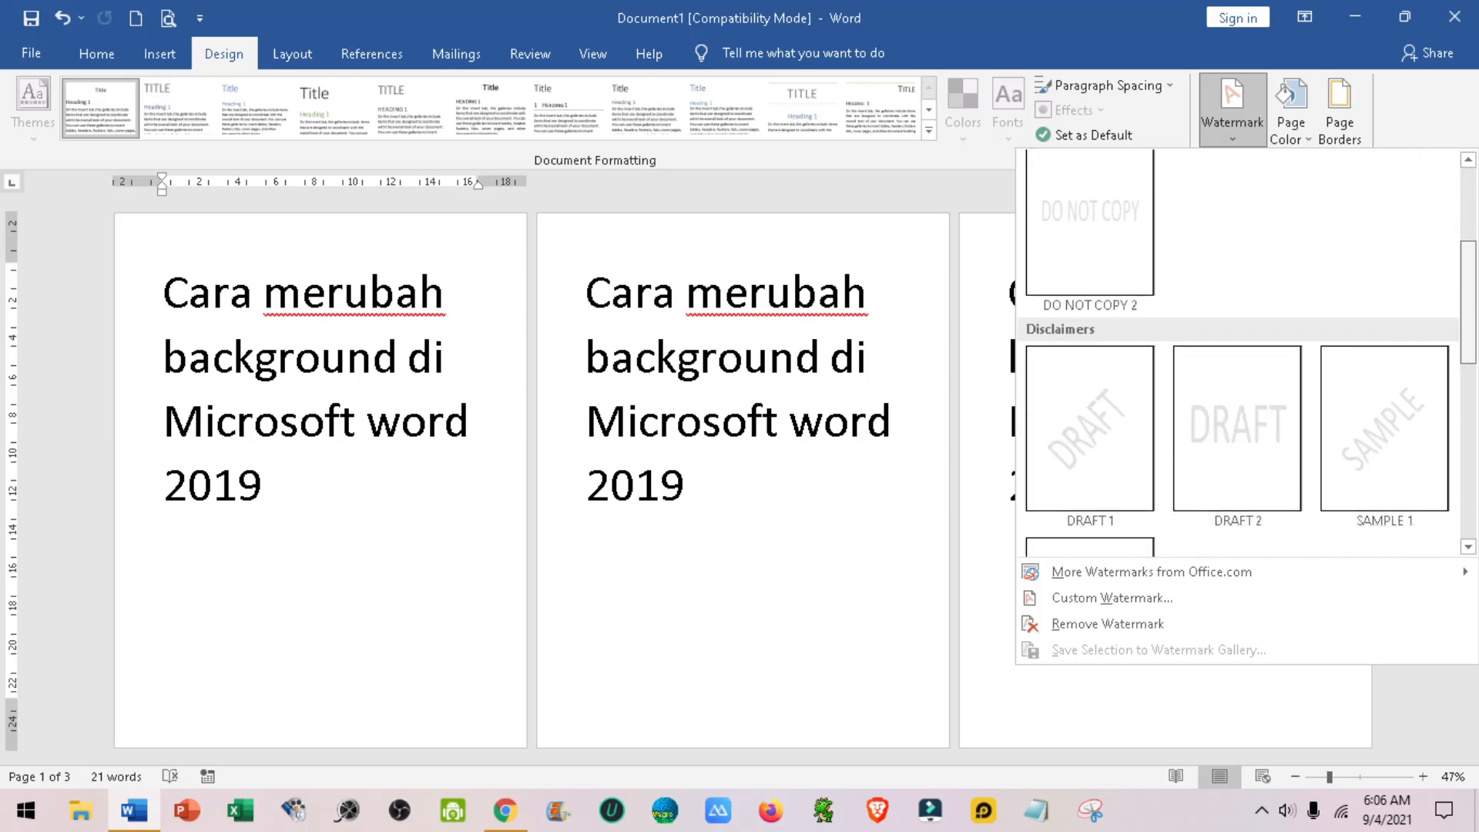
{"action": "scroll", "coordinate": [1110, 288], "scroll_direction": "down", "scroll_amount": 1}
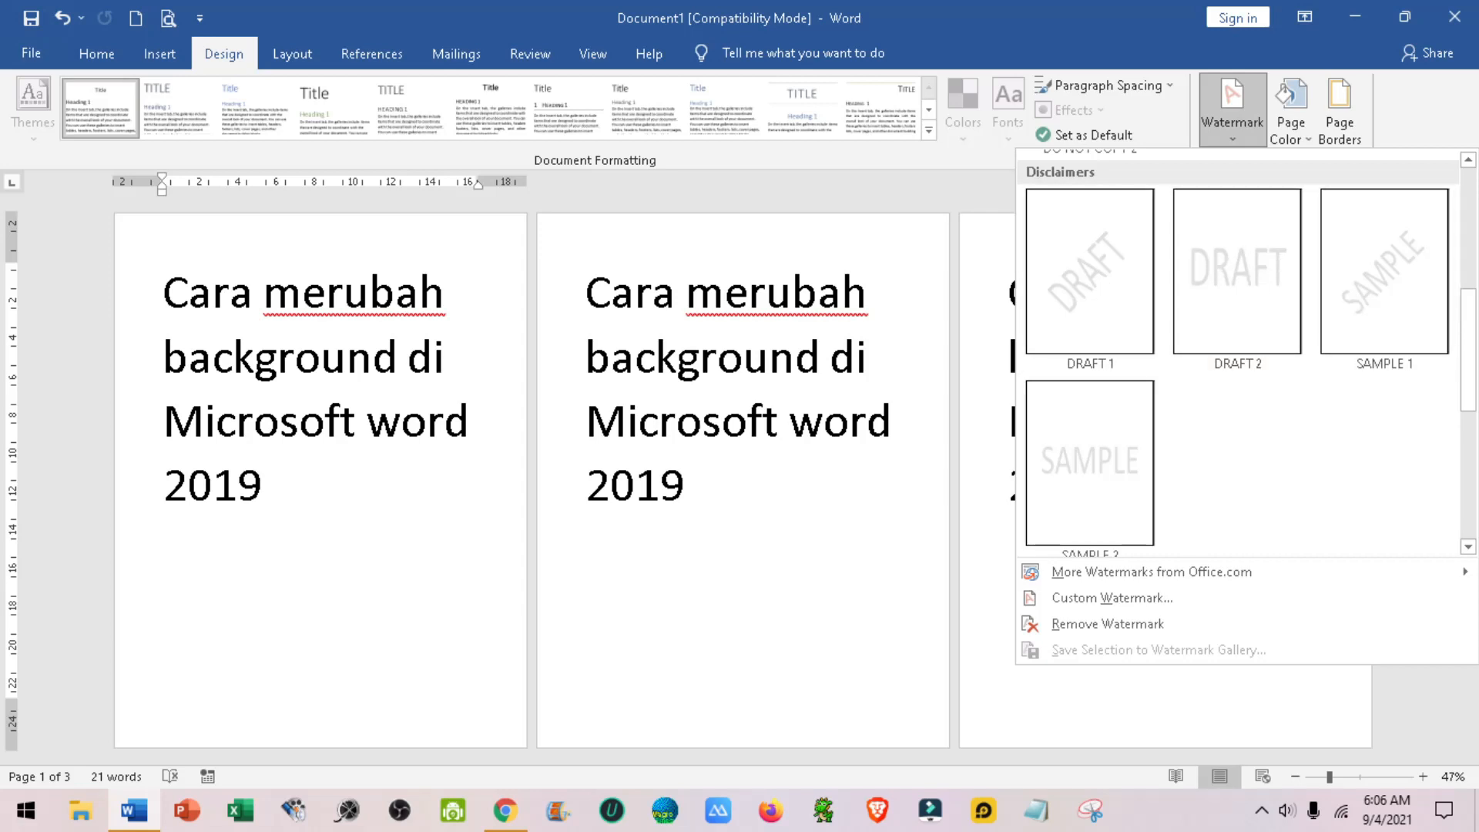
{"action": "left_click_drag", "start_coordinate": [1470, 372], "coordinate": [1470, 500]}
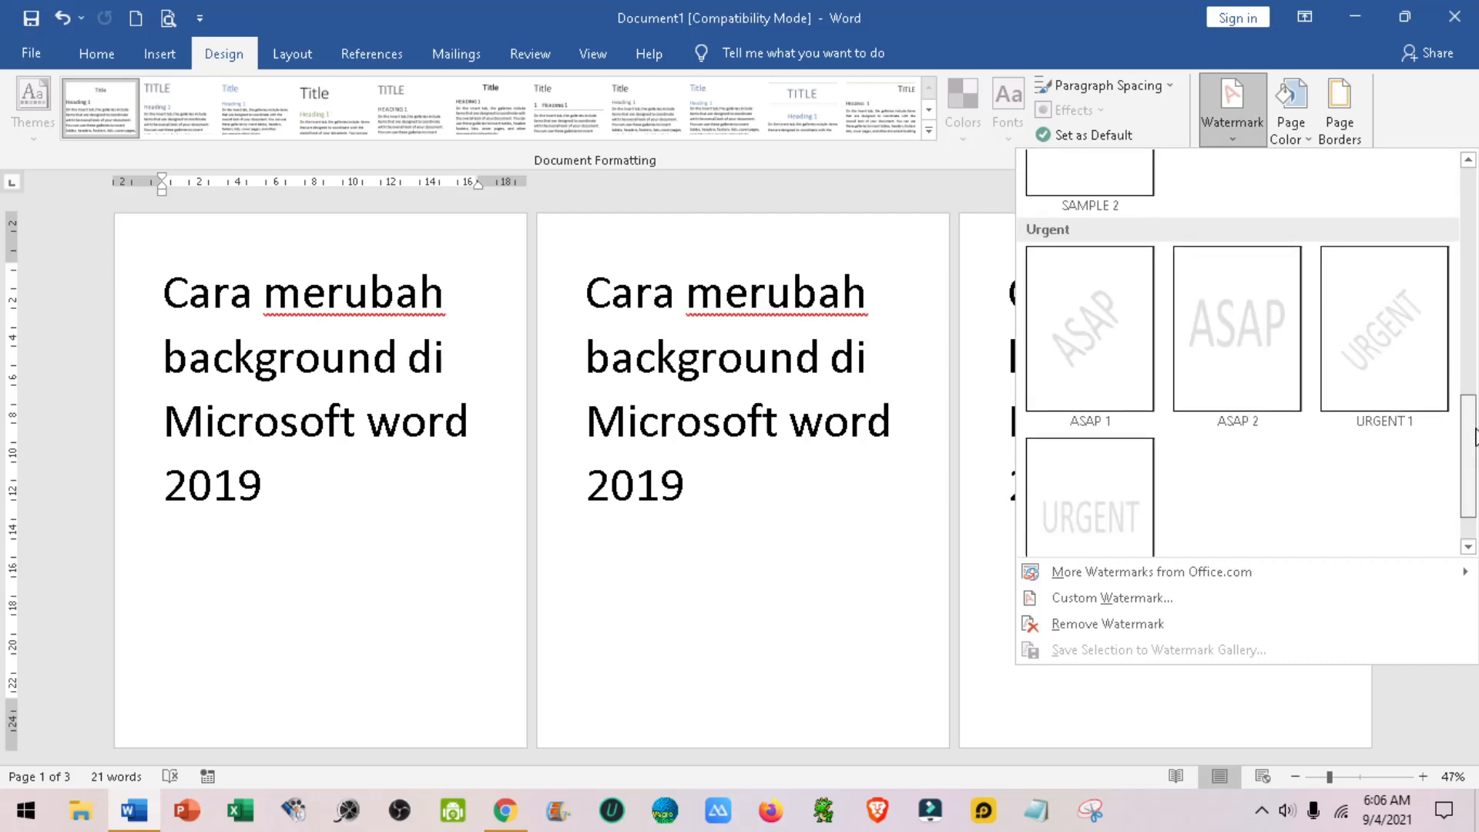
{"action": "scroll", "coordinate": [1240, 354], "scroll_direction": "up", "scroll_amount": 5}
{"action": "scroll", "coordinate": [1240, 354], "scroll_direction": "up", "scroll_amount": 6}
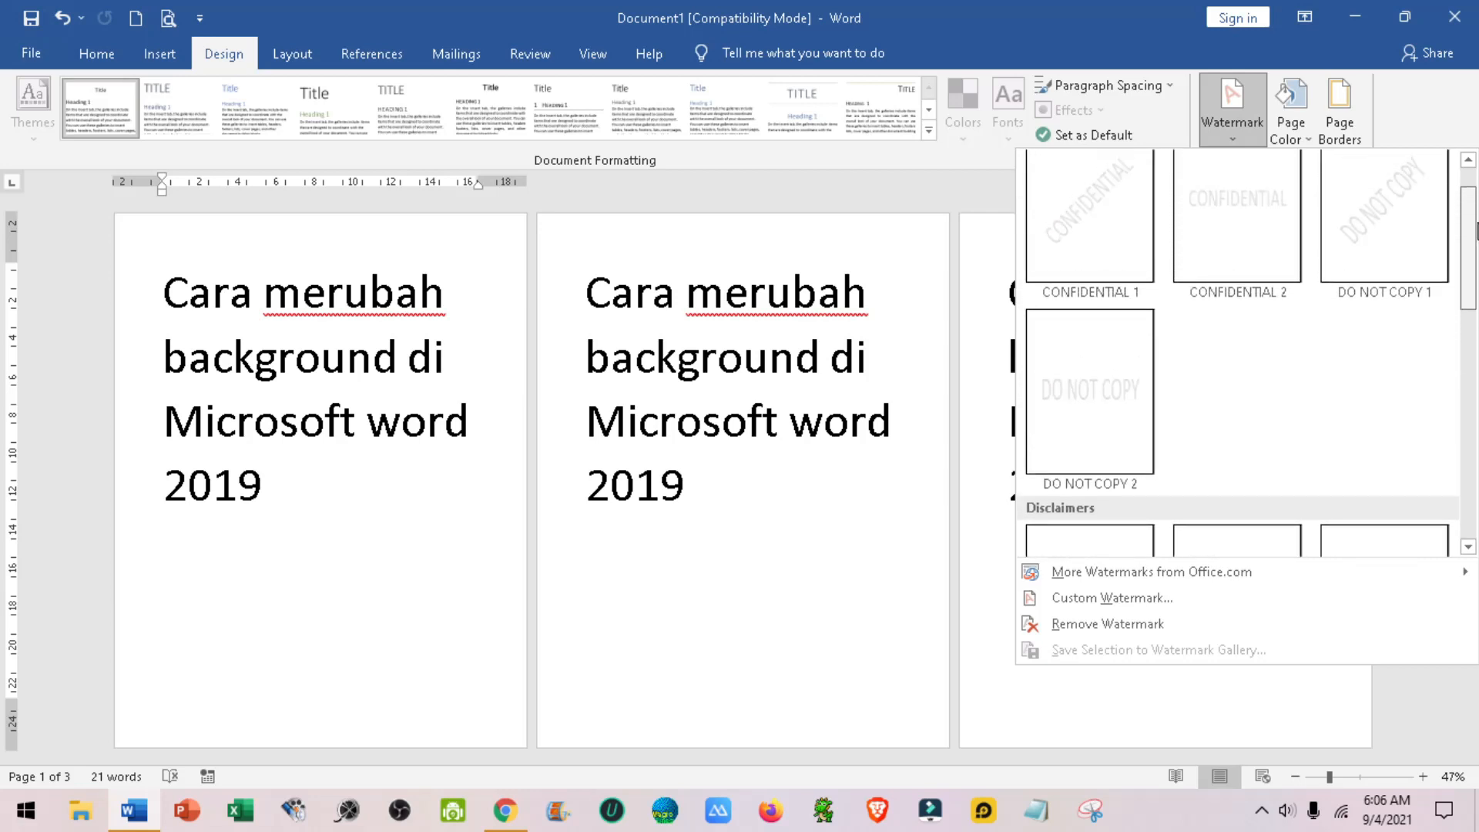
{"action": "scroll", "coordinate": [1101, 381], "scroll_direction": "down", "scroll_amount": 2}
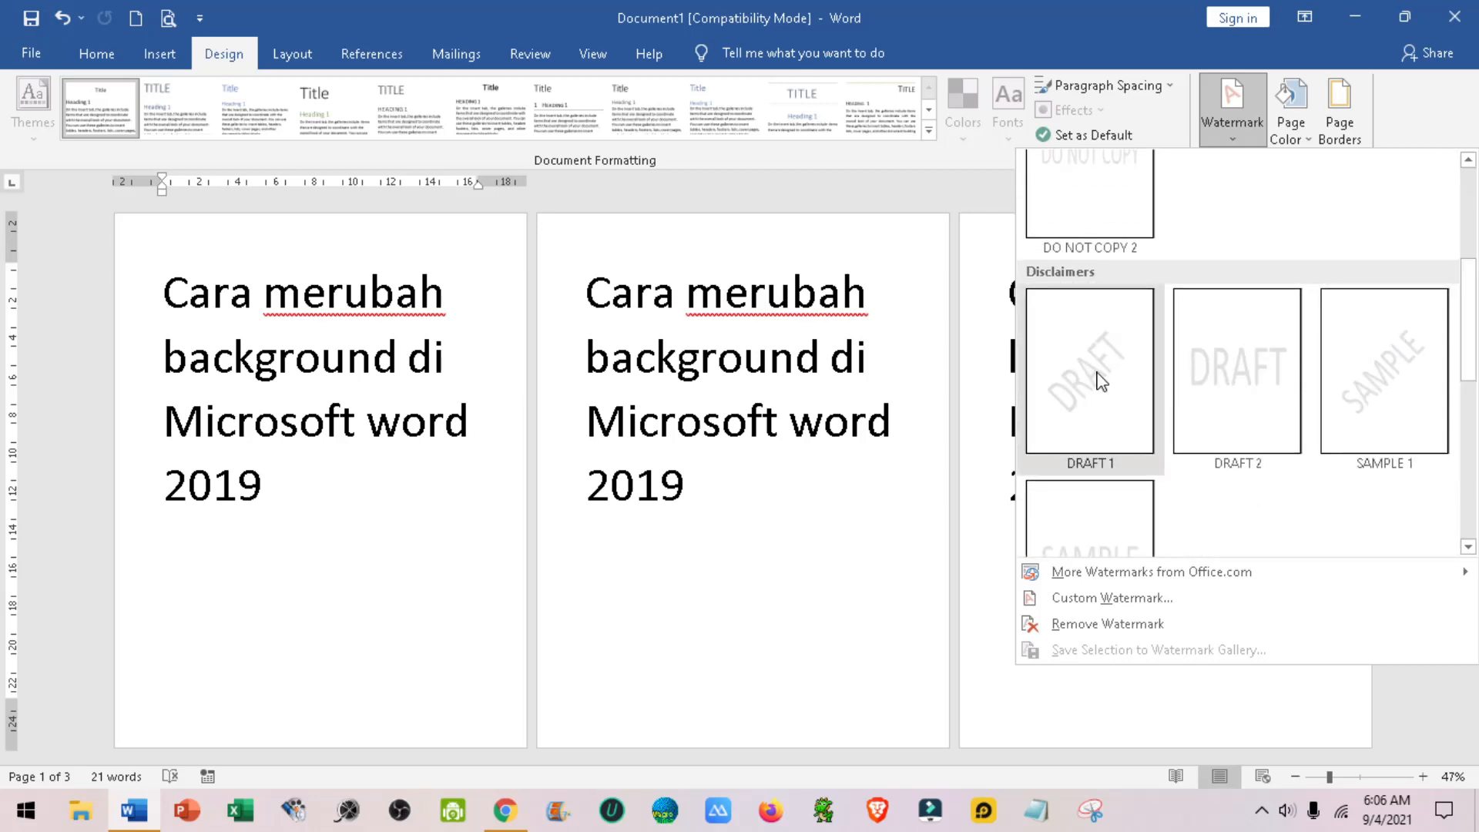
{"action": "left_click", "coordinate": [1103, 377]}
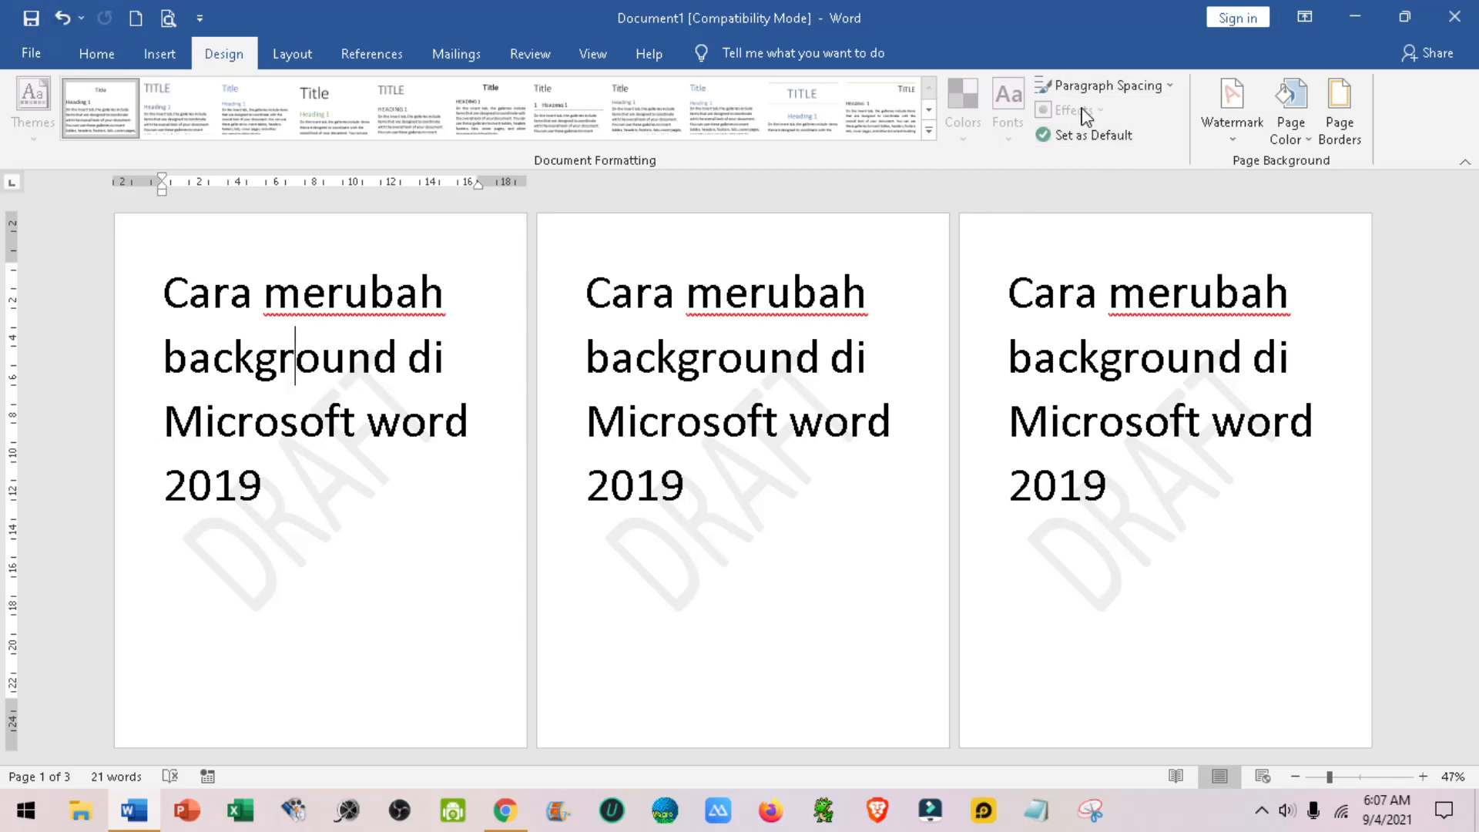
Step: Remove the DRAFT watermark by applying the No watermark option in the custom watermark settings
{"action": "left_click", "coordinate": [1232, 138]}
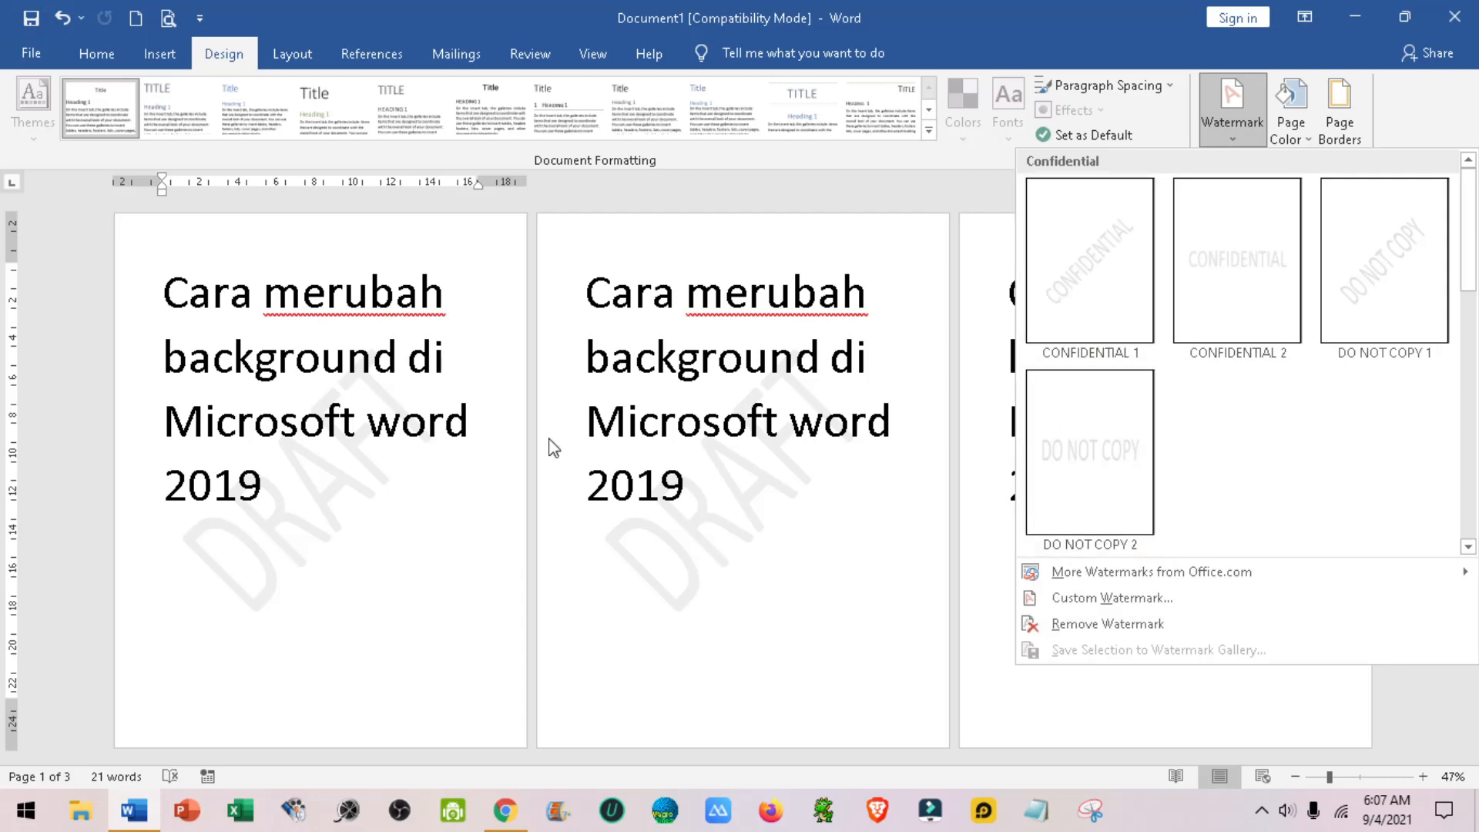
{"action": "left_click", "coordinate": [1119, 597]}
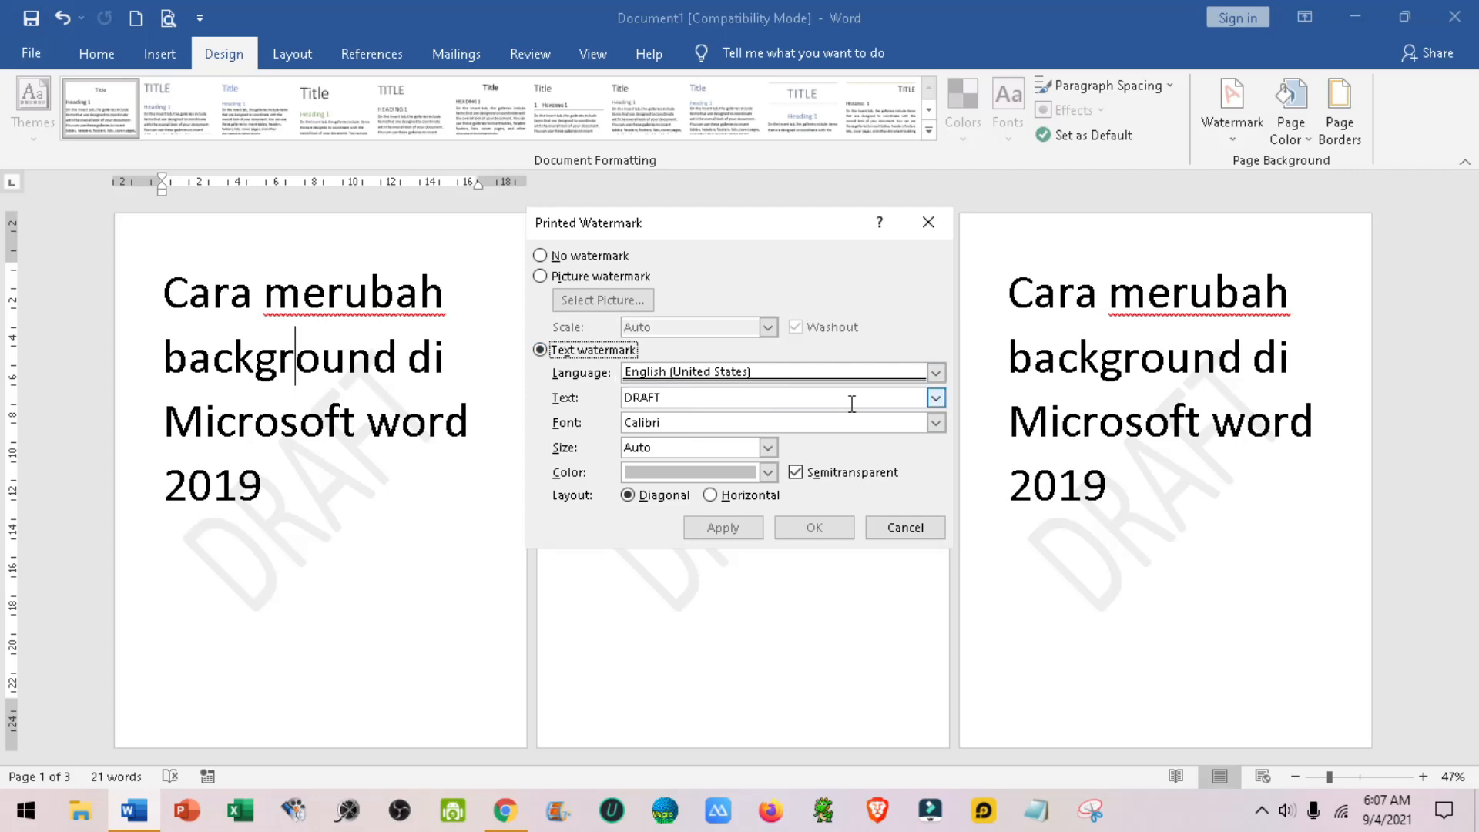
{"action": "left_click", "coordinate": [935, 398]}
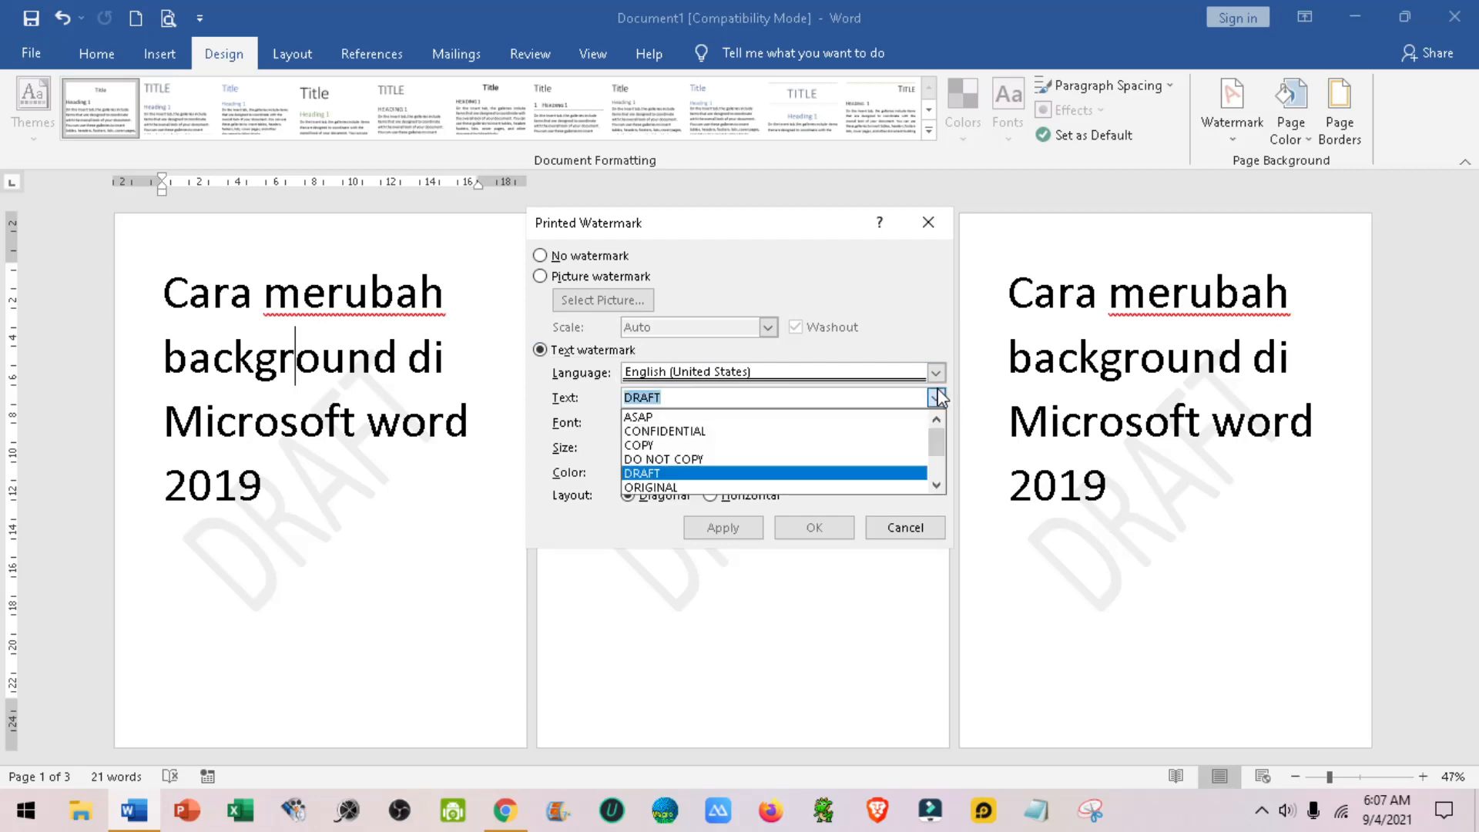
{"action": "scroll", "coordinate": [848, 442], "scroll_direction": "down", "scroll_amount": 2}
{"action": "scroll", "coordinate": [848, 434], "scroll_direction": "up", "scroll_amount": 2}
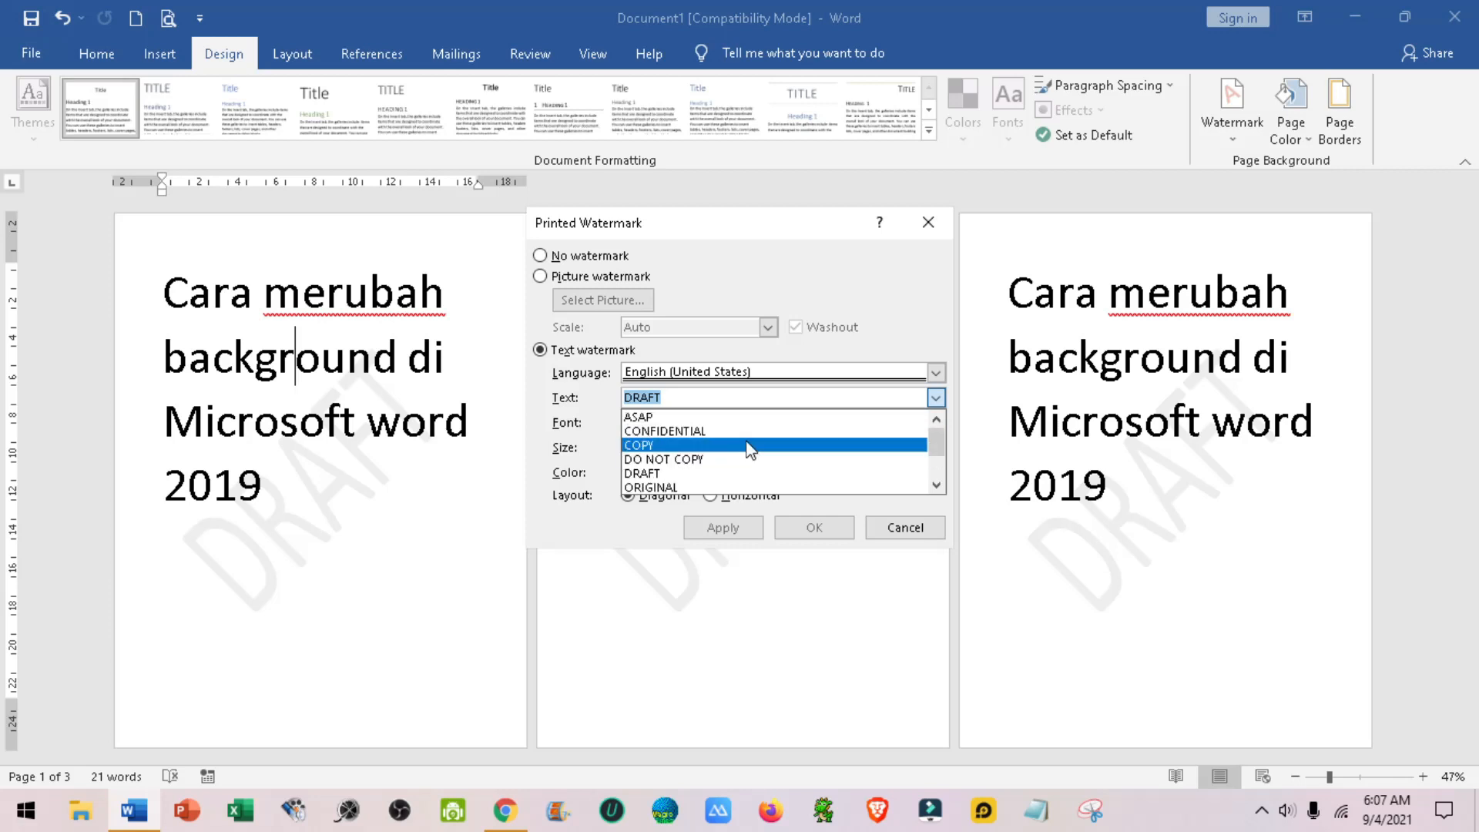
{"action": "left_click", "coordinate": [719, 255]}
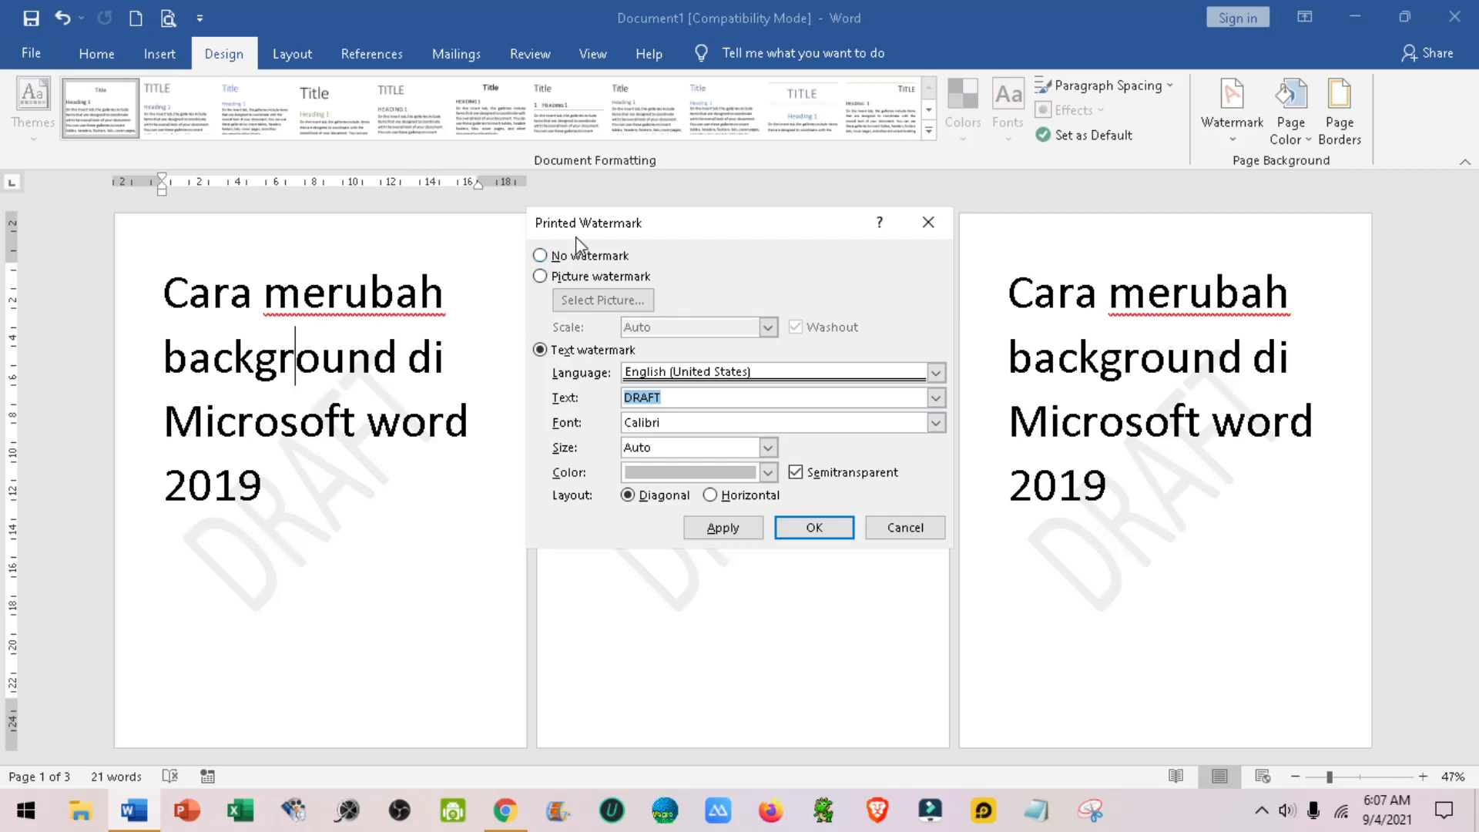
{"action": "left_click", "coordinate": [544, 256]}
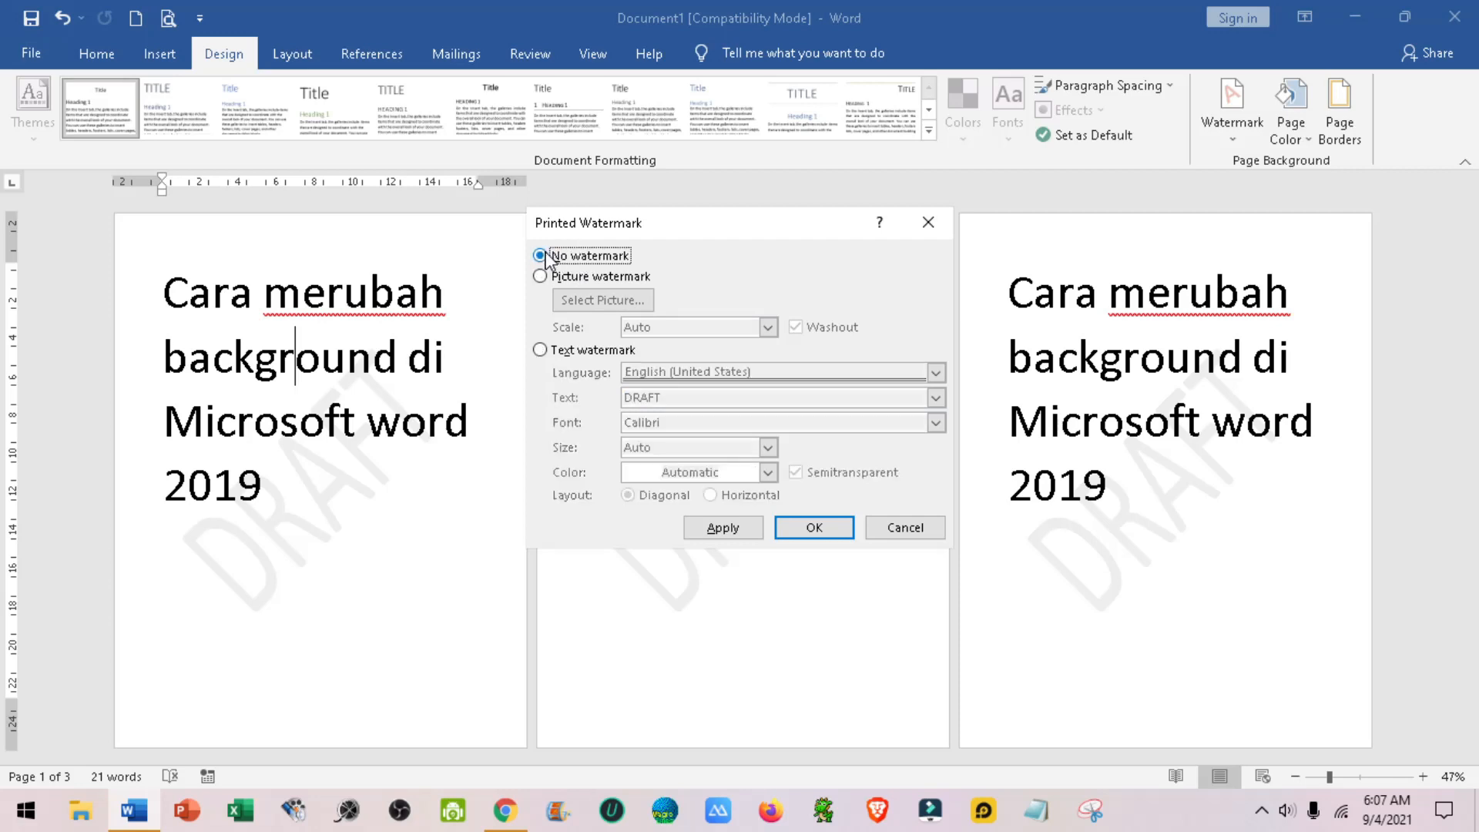
{"action": "left_click", "coordinate": [721, 529]}
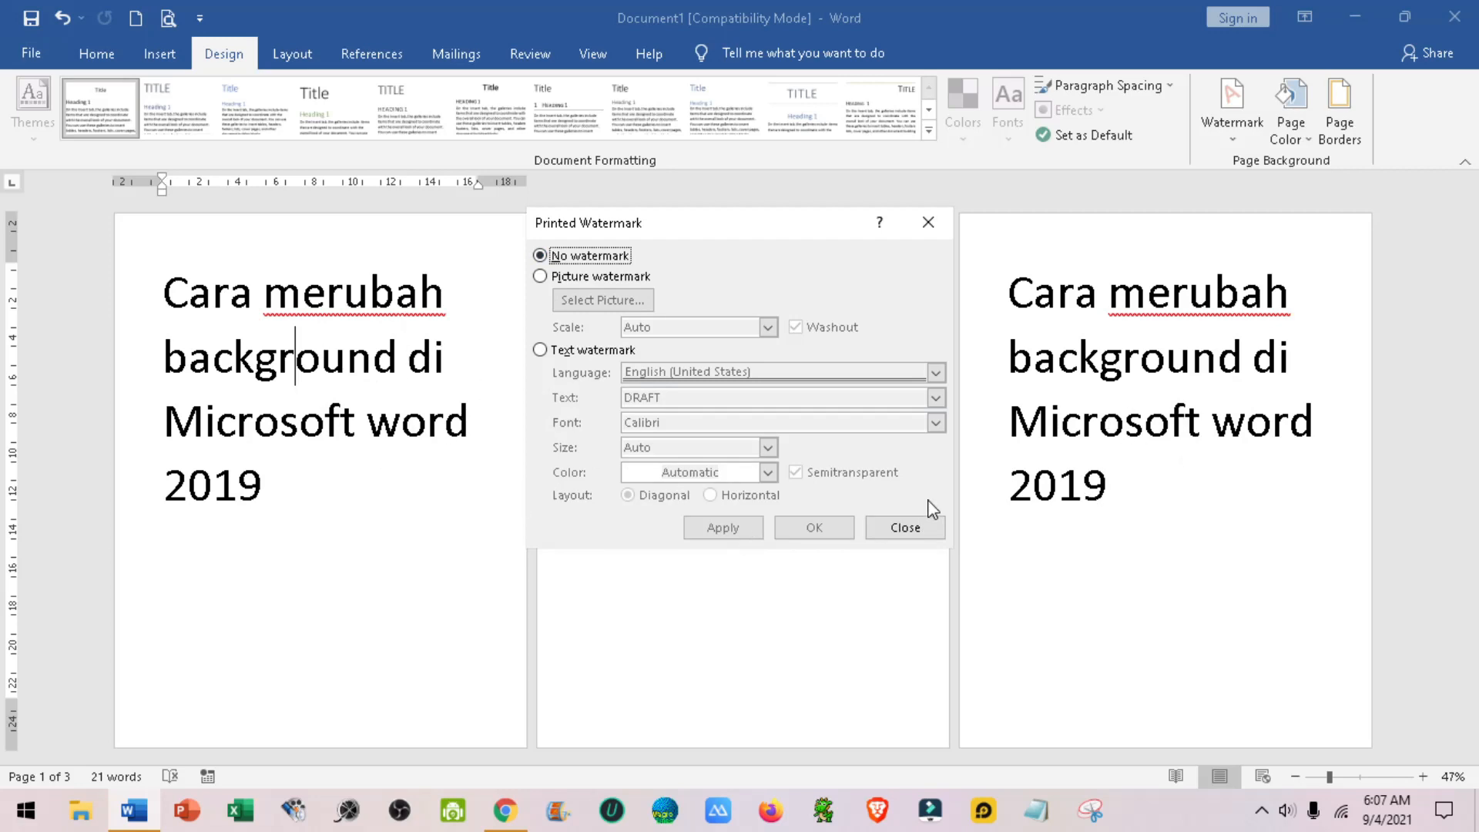
Step: Choose a picture watermark in the custom watermark settings and load the image 1 from the Pictures folder
{"action": "left_click", "coordinate": [541, 277]}
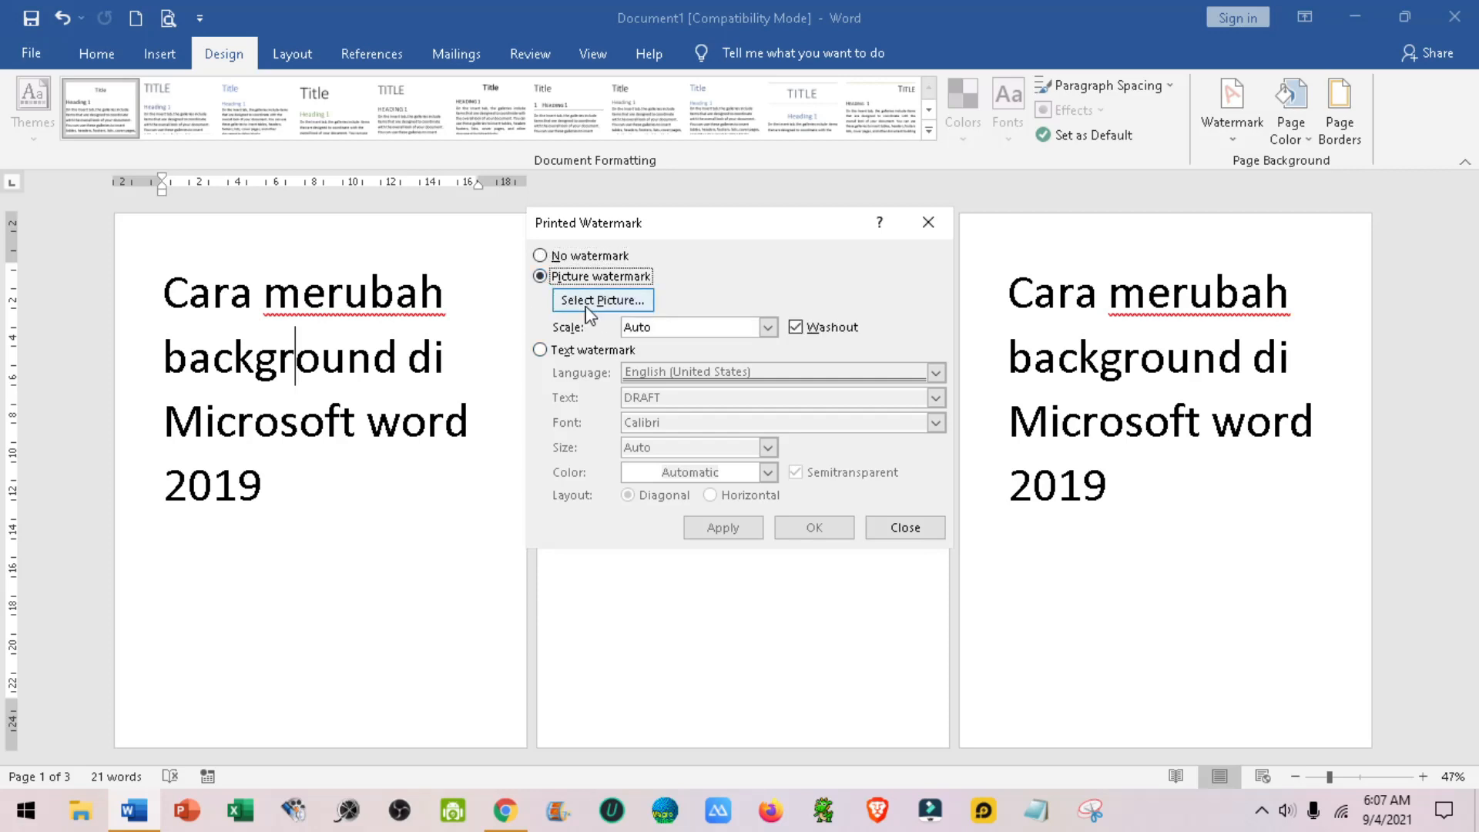
{"action": "left_click", "coordinate": [587, 308]}
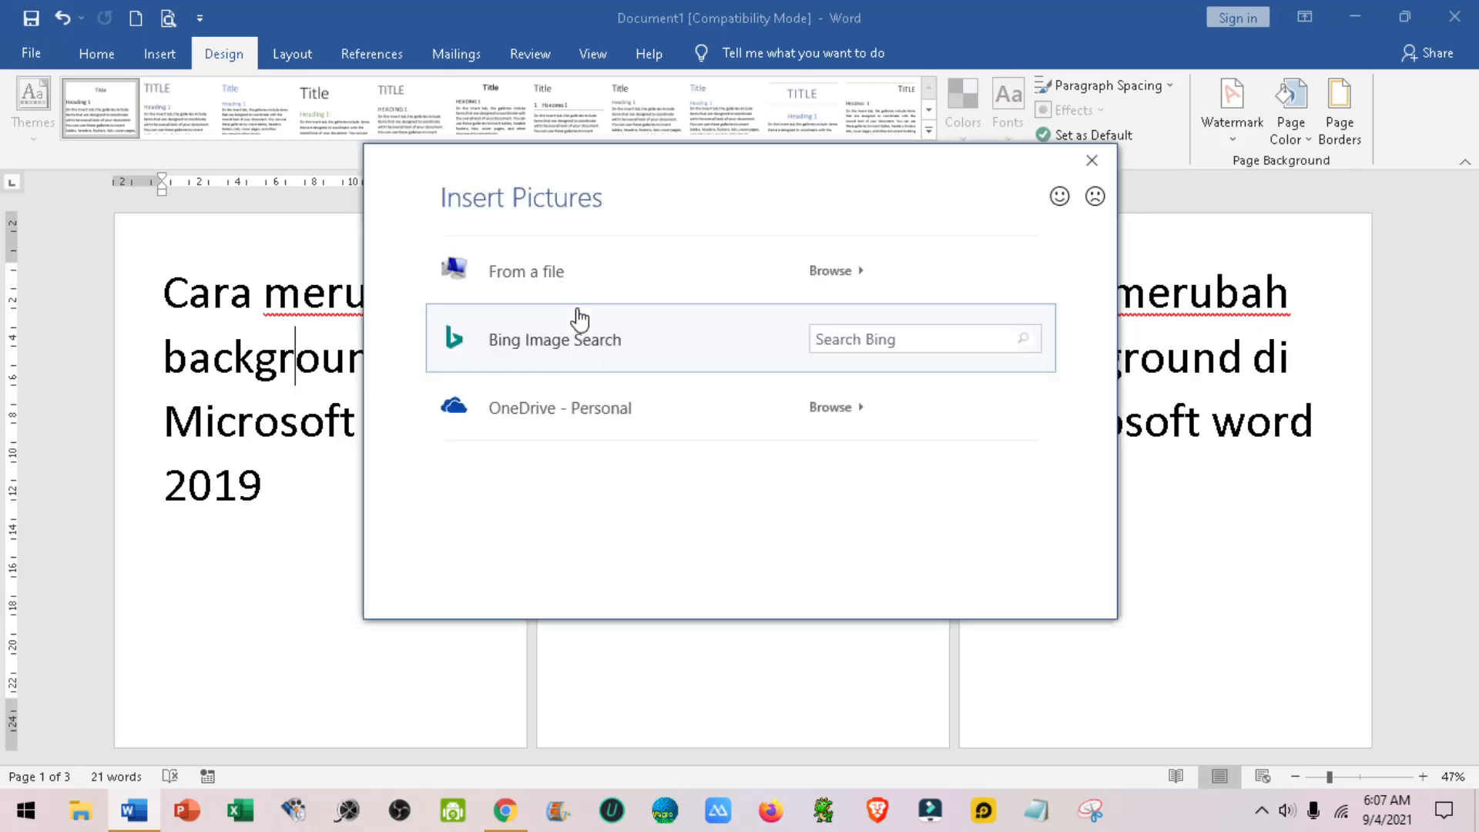
{"action": "left_click", "coordinate": [838, 270]}
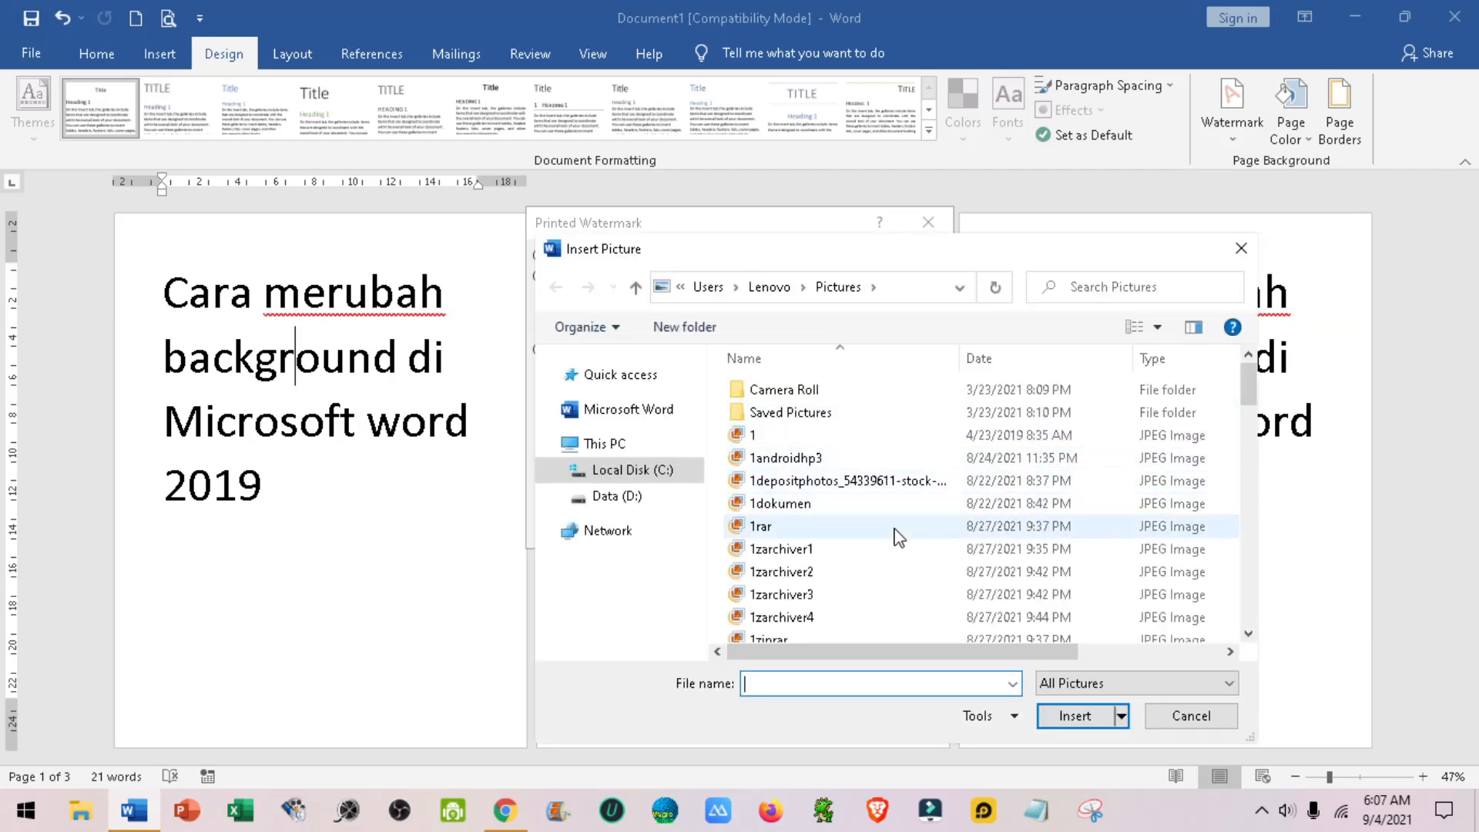
{"action": "scroll", "coordinate": [894, 535], "scroll_direction": "down", "scroll_amount": 2}
{"action": "scroll", "coordinate": [891, 534], "scroll_direction": "up", "scroll_amount": 2}
{"action": "left_click", "coordinate": [759, 437]}
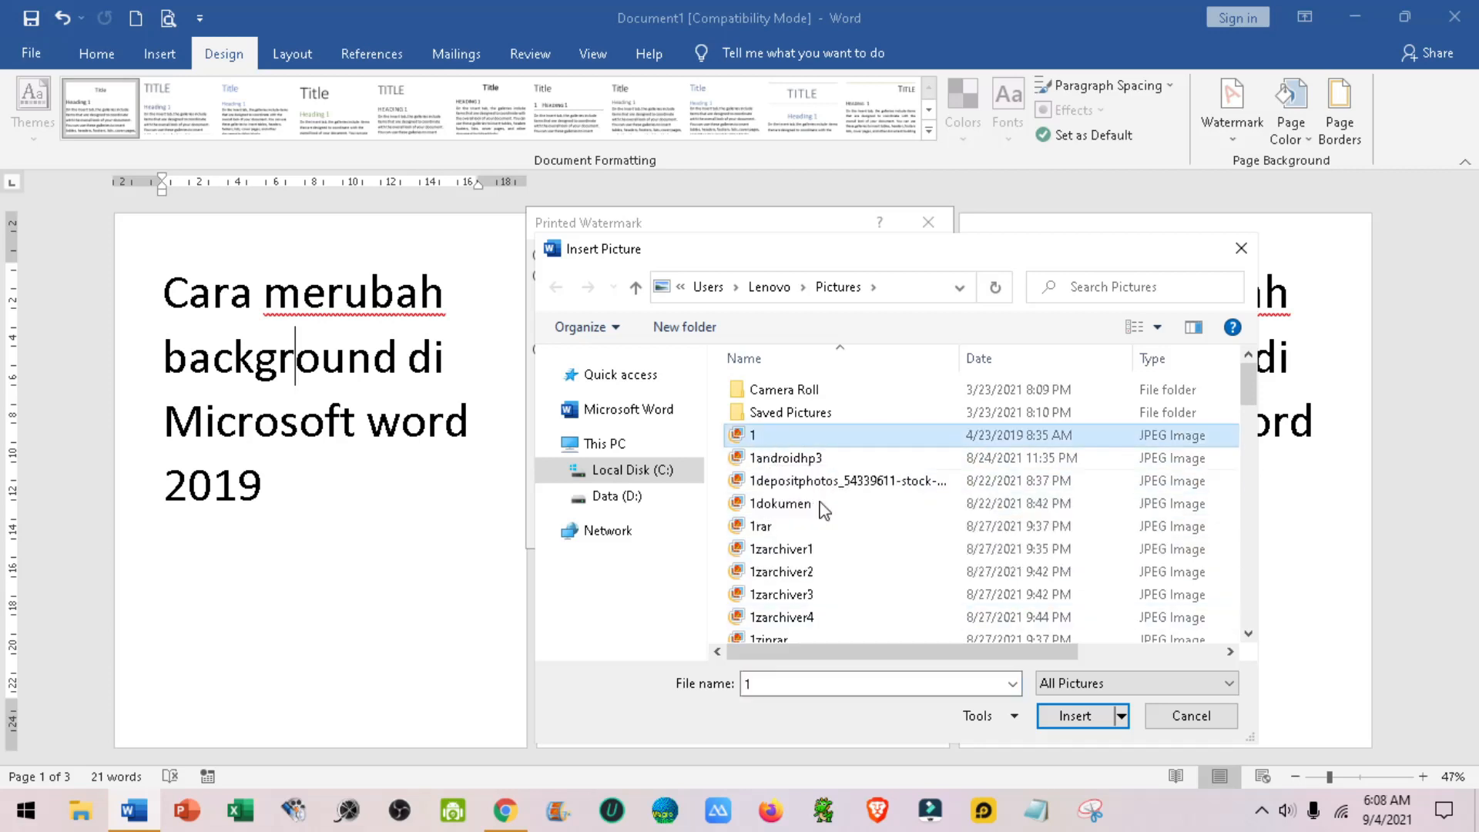
{"action": "left_click", "coordinate": [1100, 718]}
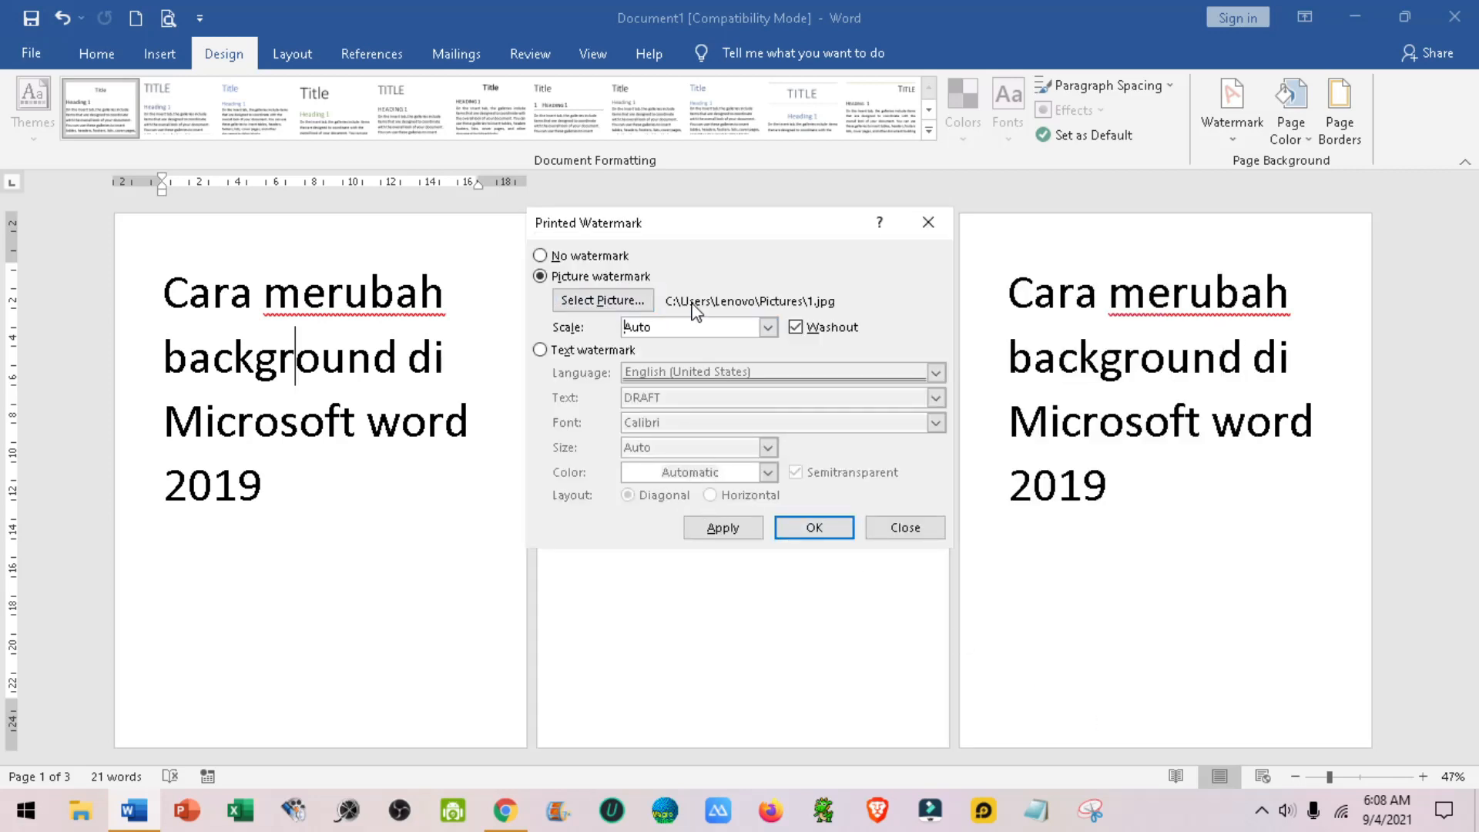
Step: Apply the picture watermark to the document with the scale set to Auto and Washout turned off
{"action": "left_click", "coordinate": [767, 328]}
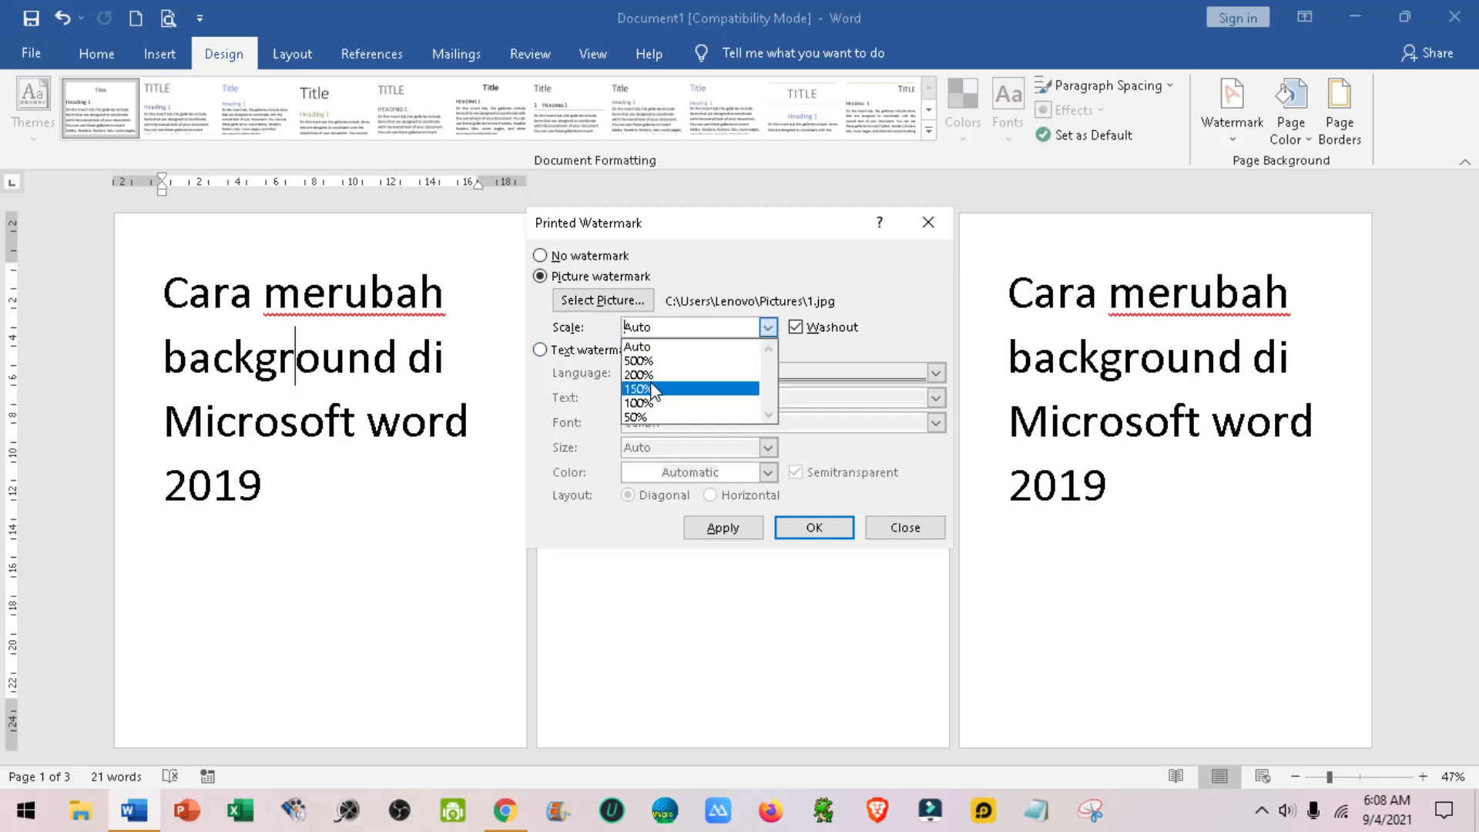
{"action": "left_click", "coordinate": [664, 352]}
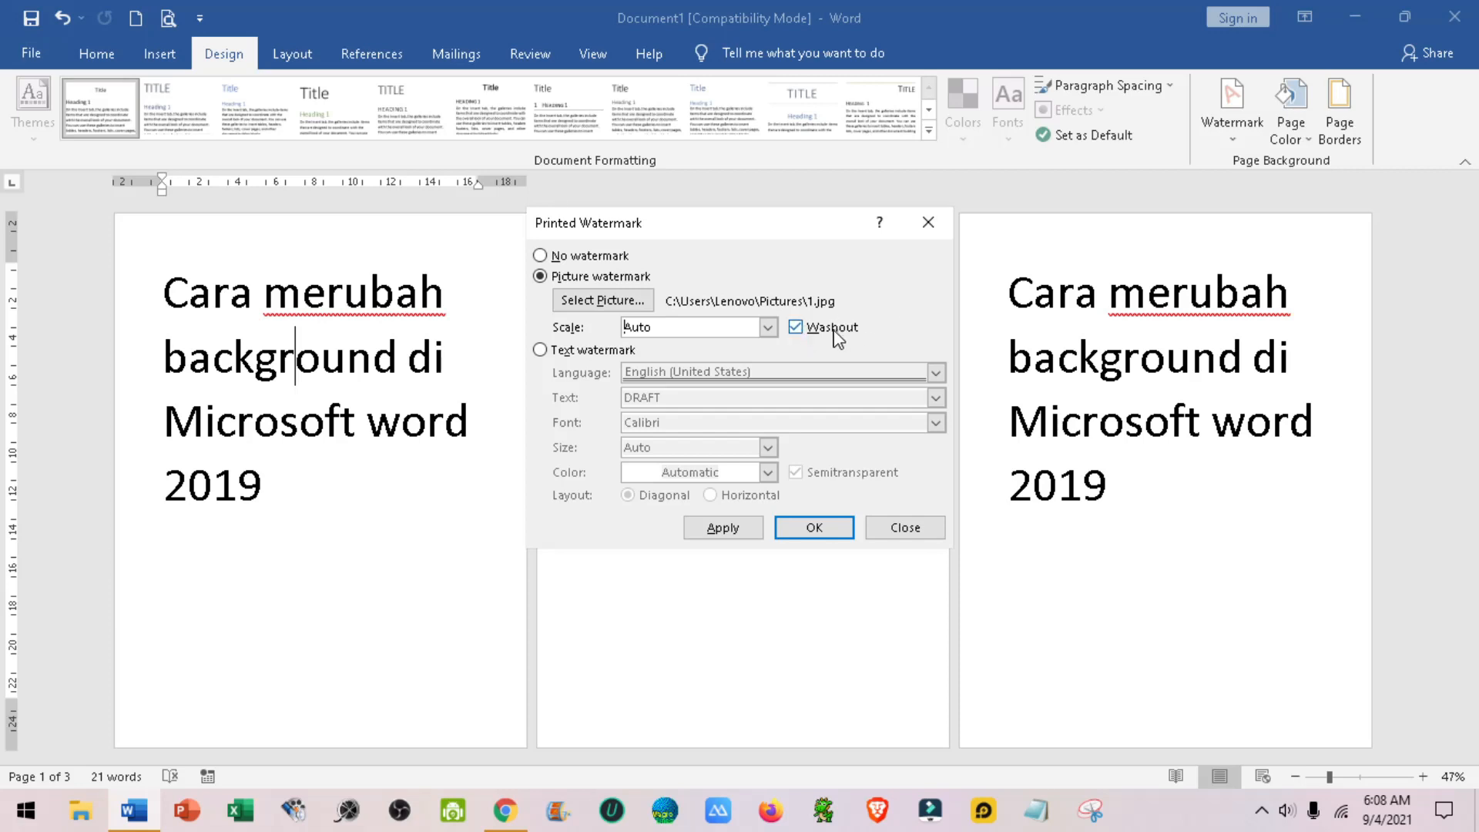
{"action": "left_click", "coordinate": [796, 331]}
{"action": "left_click", "coordinate": [718, 533]}
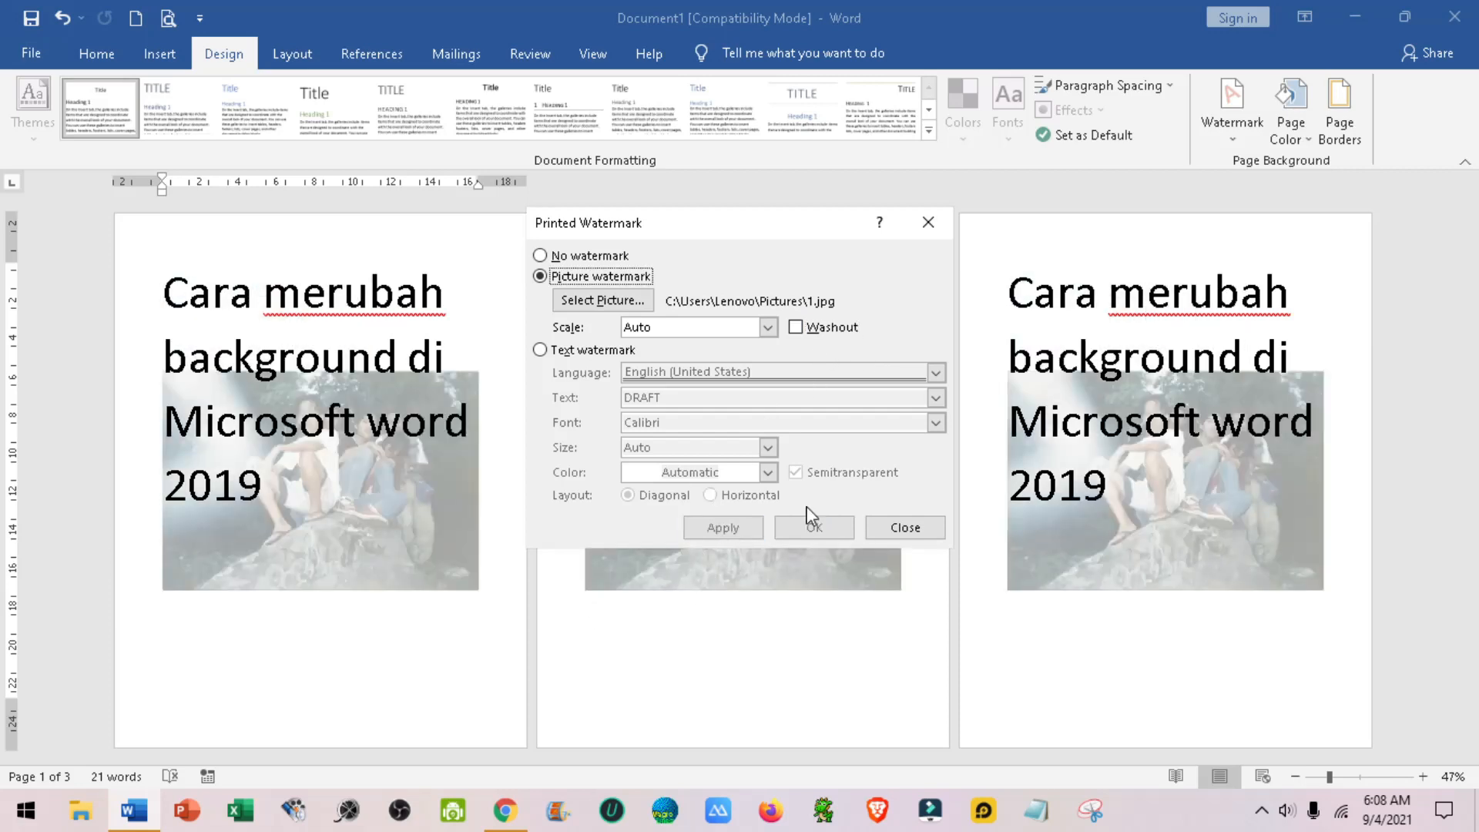
{"action": "left_click", "coordinate": [905, 531]}
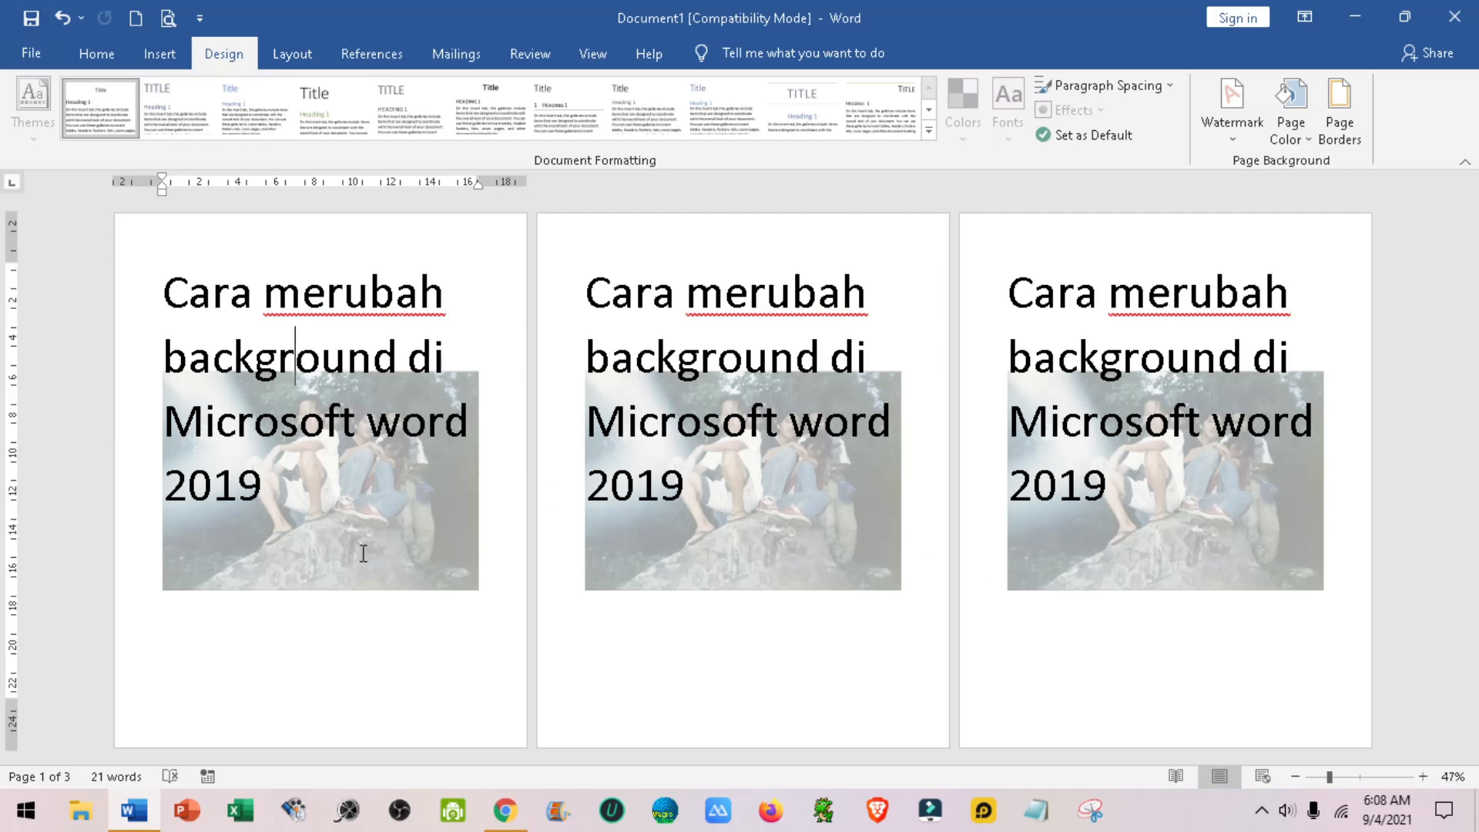
Step: Preview the printout, and turn off the Print drawings created in Word option in the display settings
{"action": "left_click", "coordinate": [169, 23]}
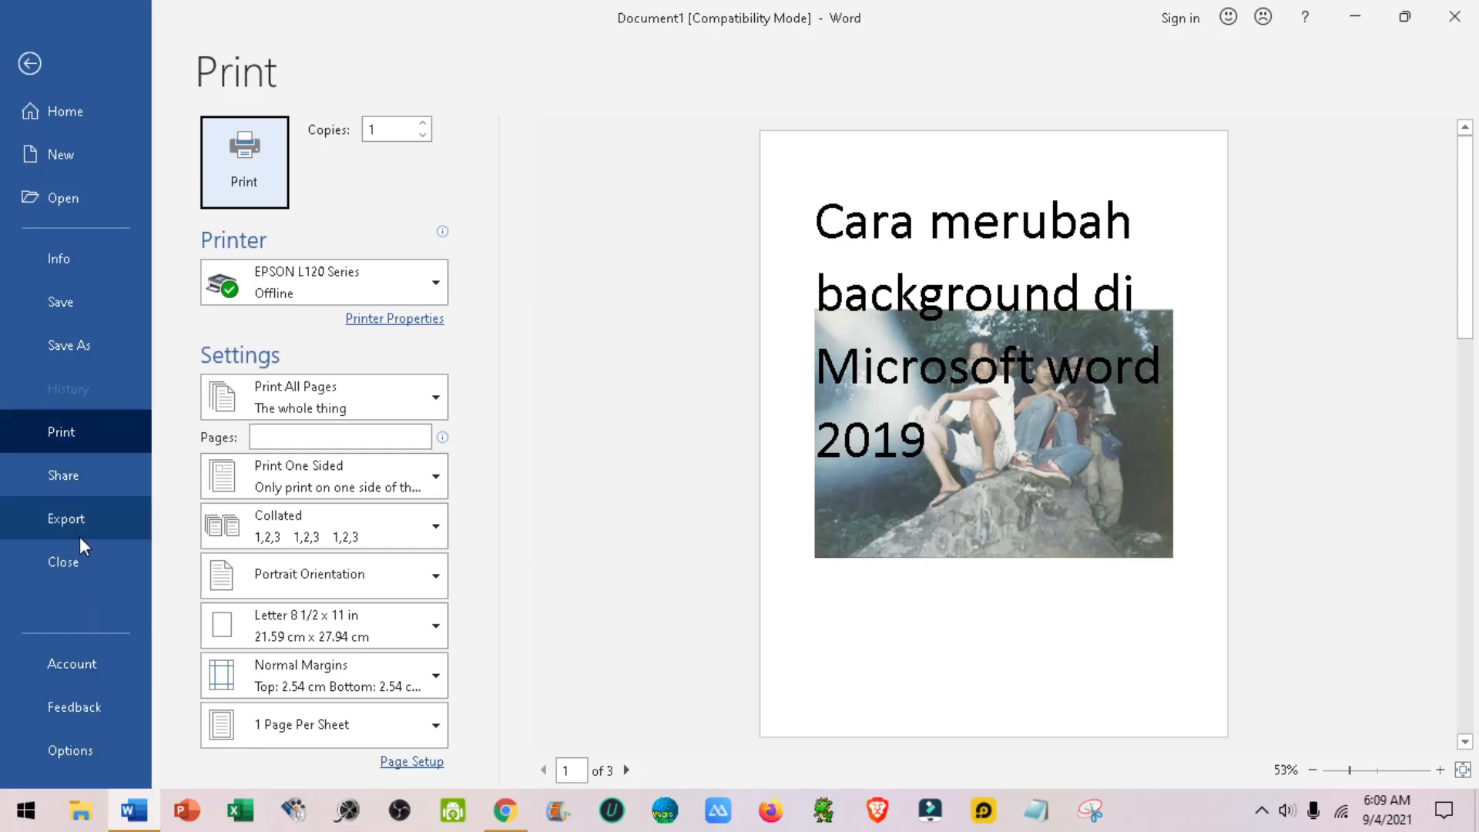
{"action": "left_click", "coordinate": [74, 750]}
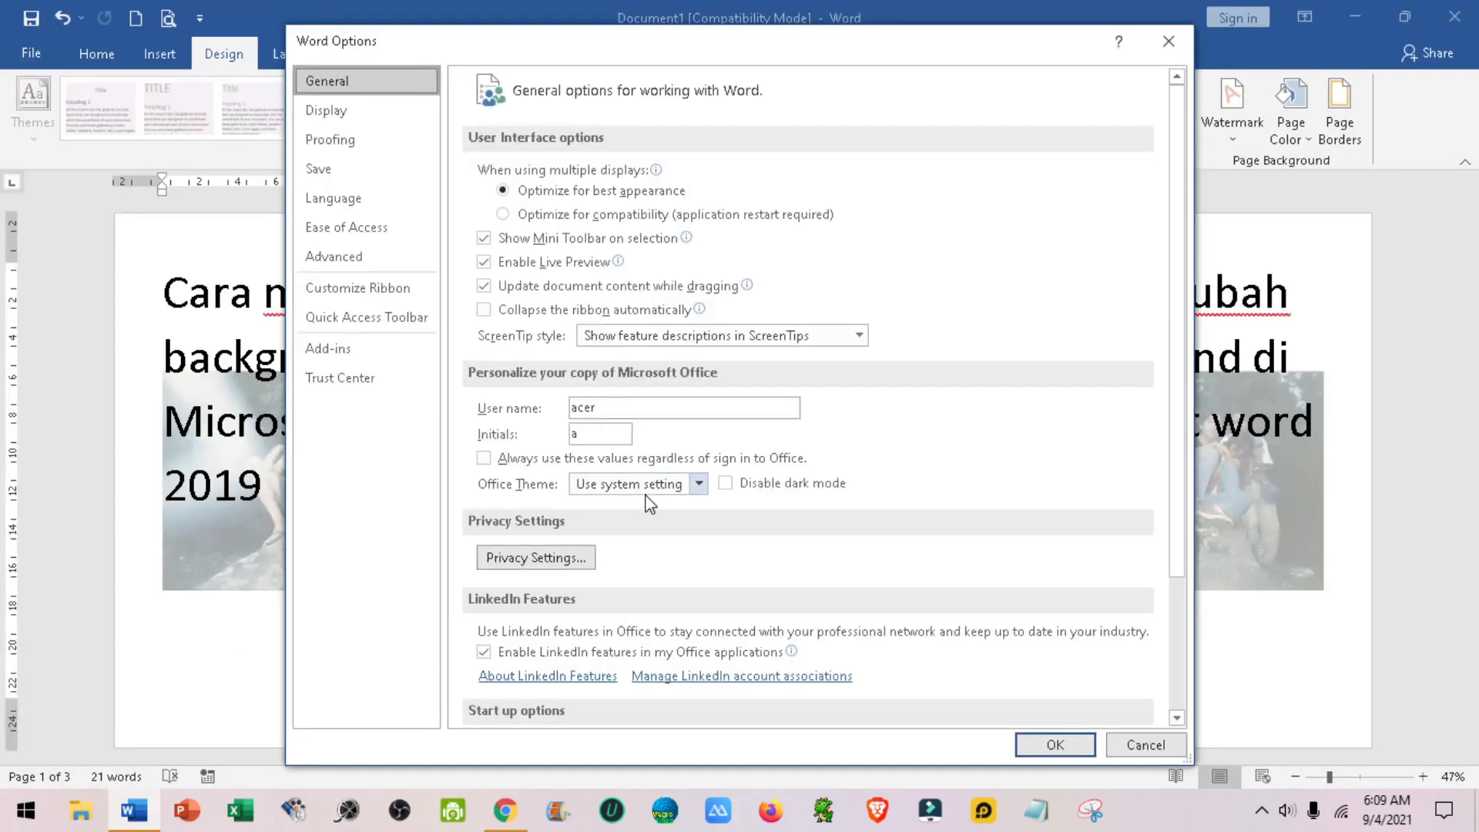
{"action": "left_click", "coordinate": [330, 104]}
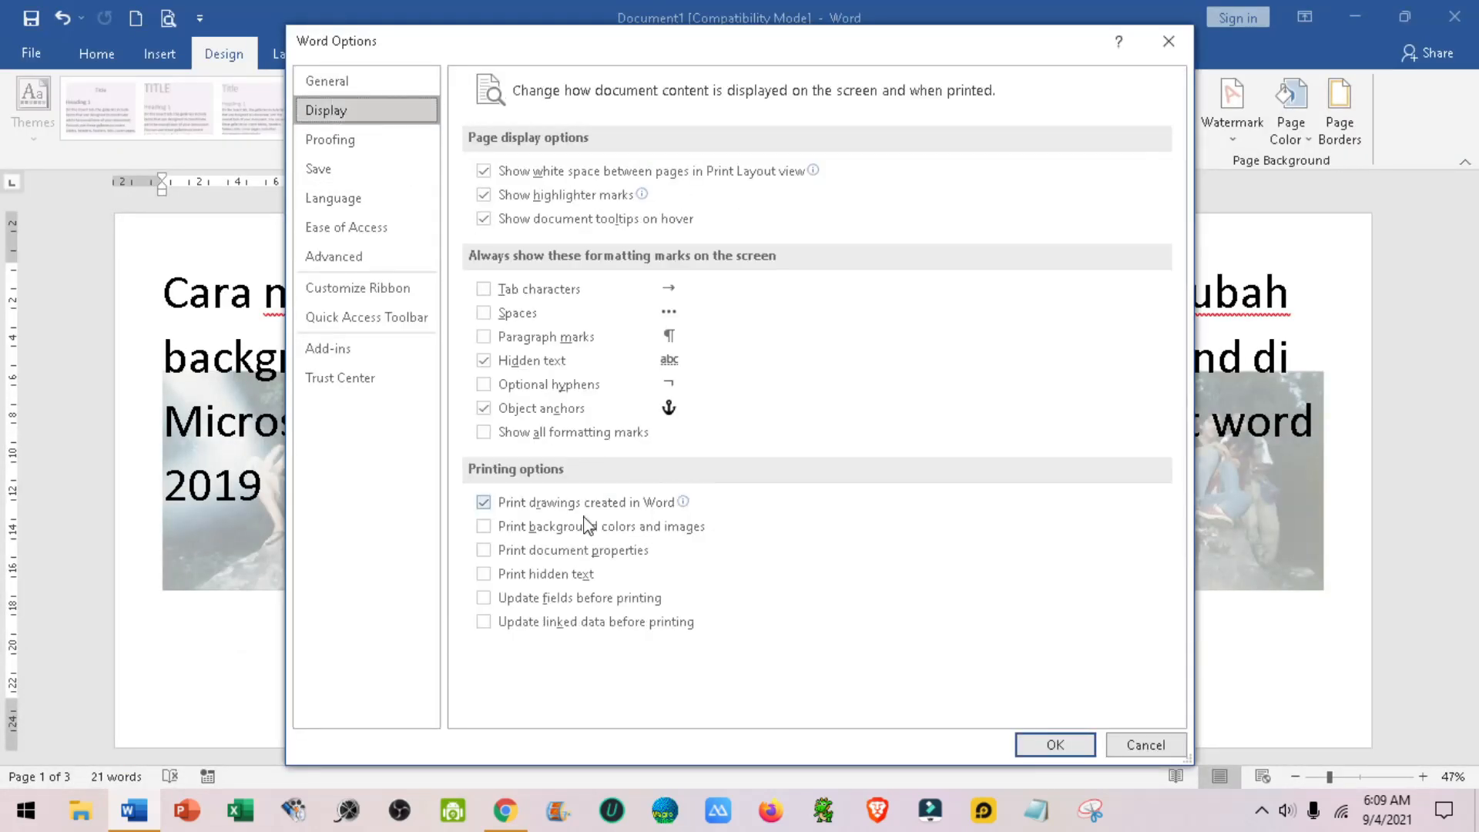
{"action": "left_click", "coordinate": [502, 505]}
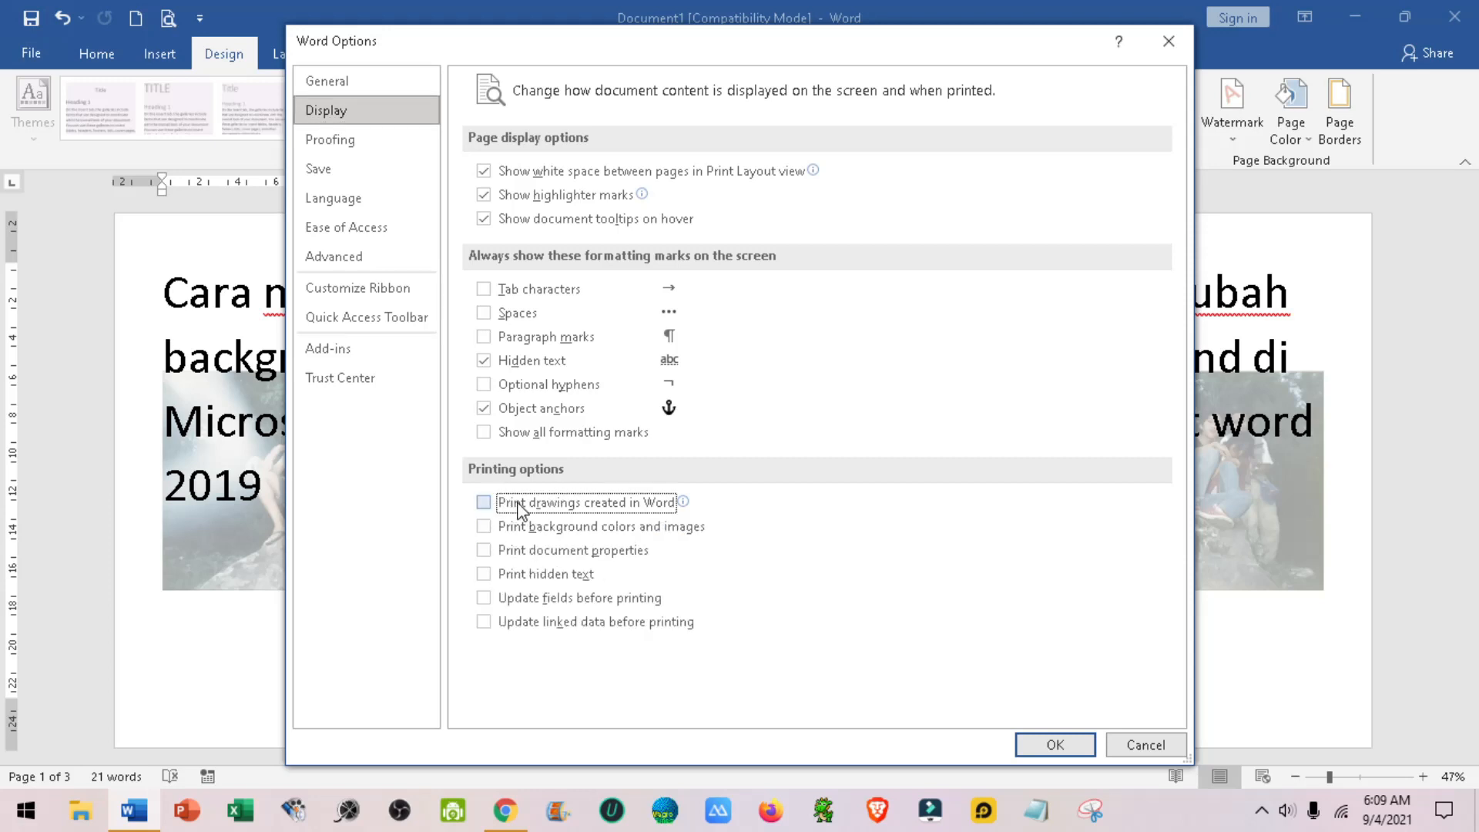
{"action": "mouse_move", "coordinate": [566, 513]}
{"action": "left_click", "coordinate": [1055, 744]}
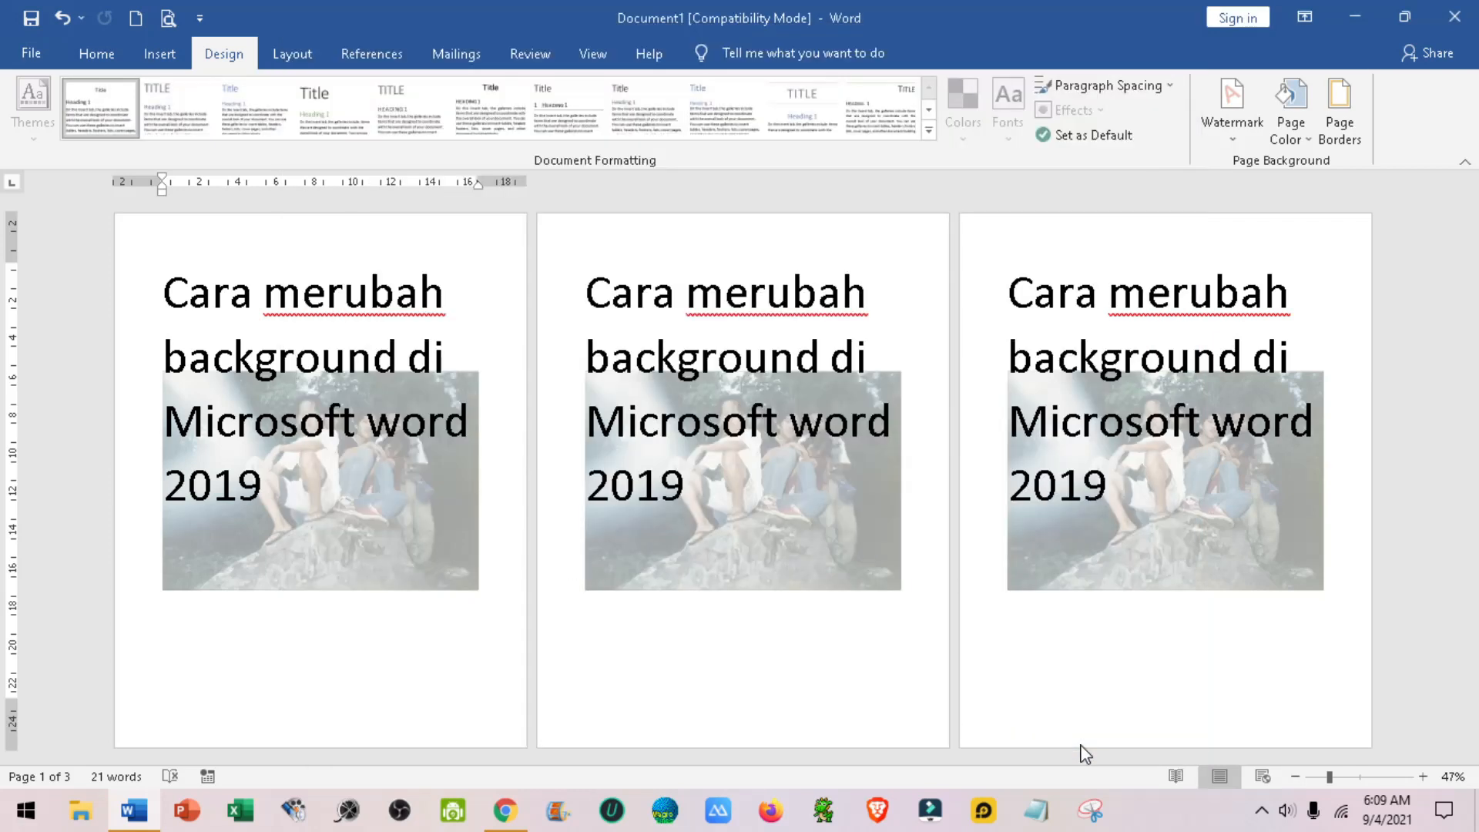
Step: Check the print preview, re-enable the Print drawings created in Word option, and preview the printout again
{"action": "left_click", "coordinate": [166, 19]}
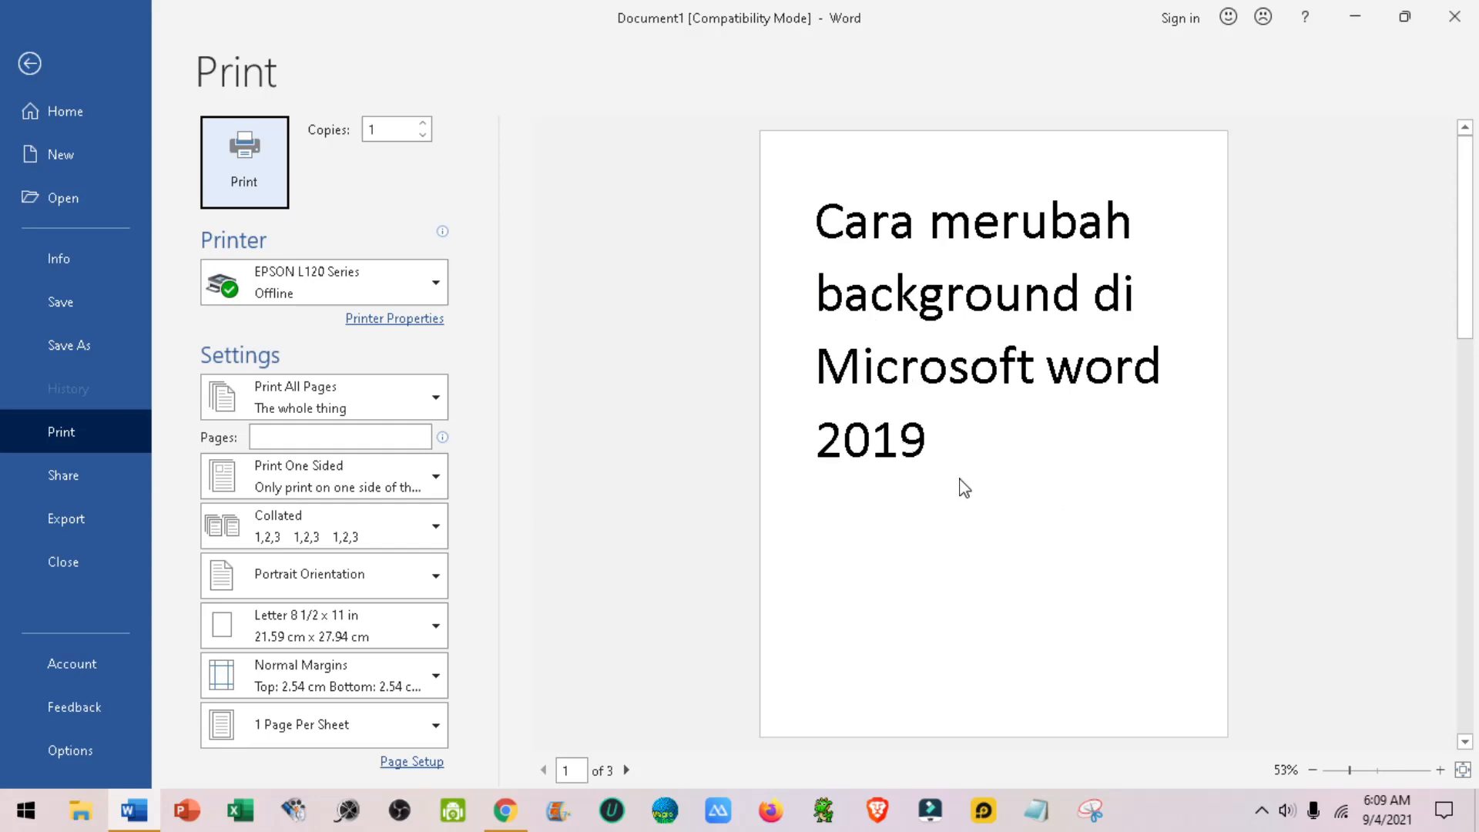
{"action": "left_click", "coordinate": [77, 758]}
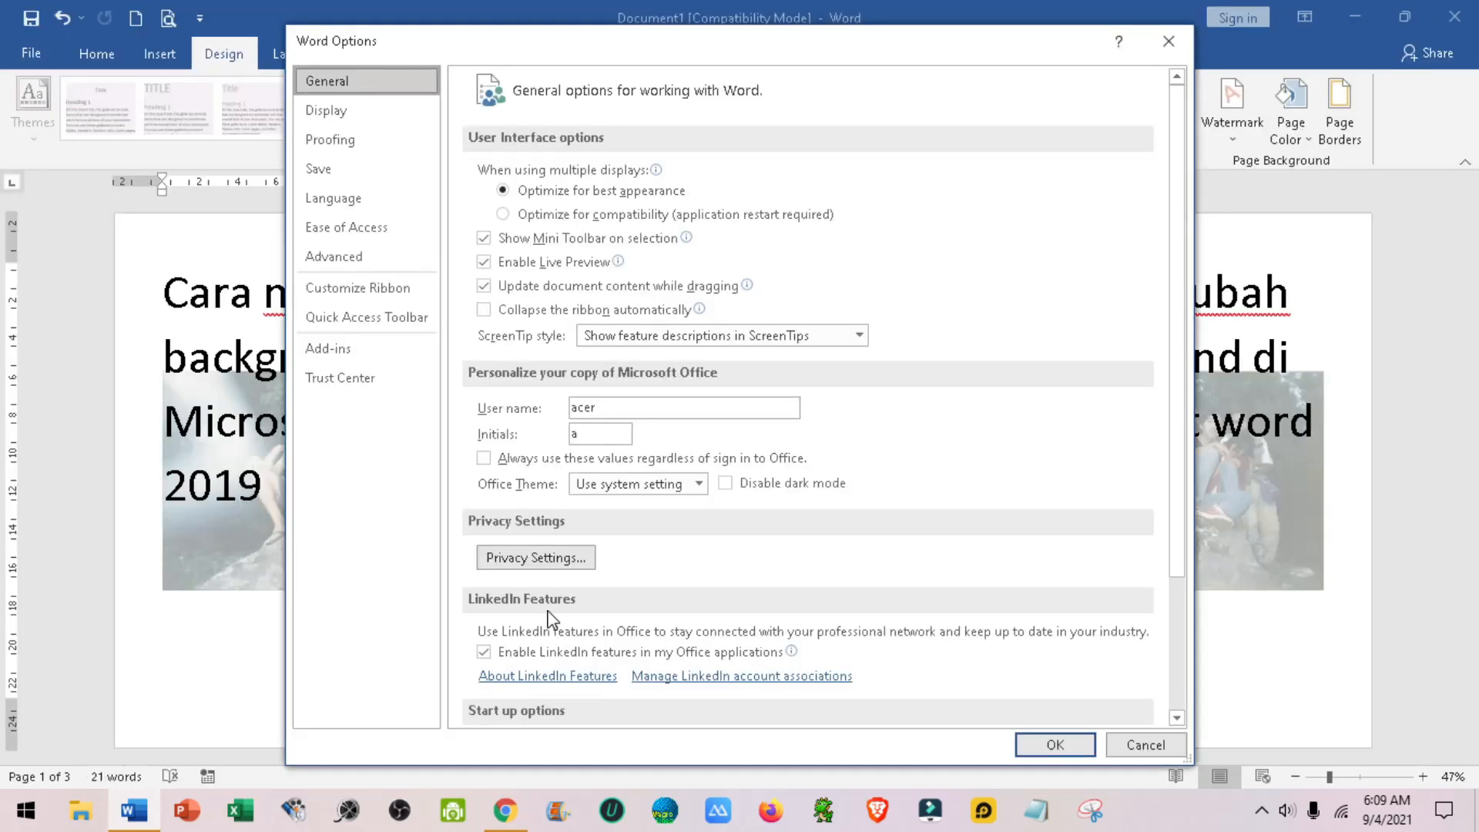
{"action": "left_click", "coordinate": [326, 110]}
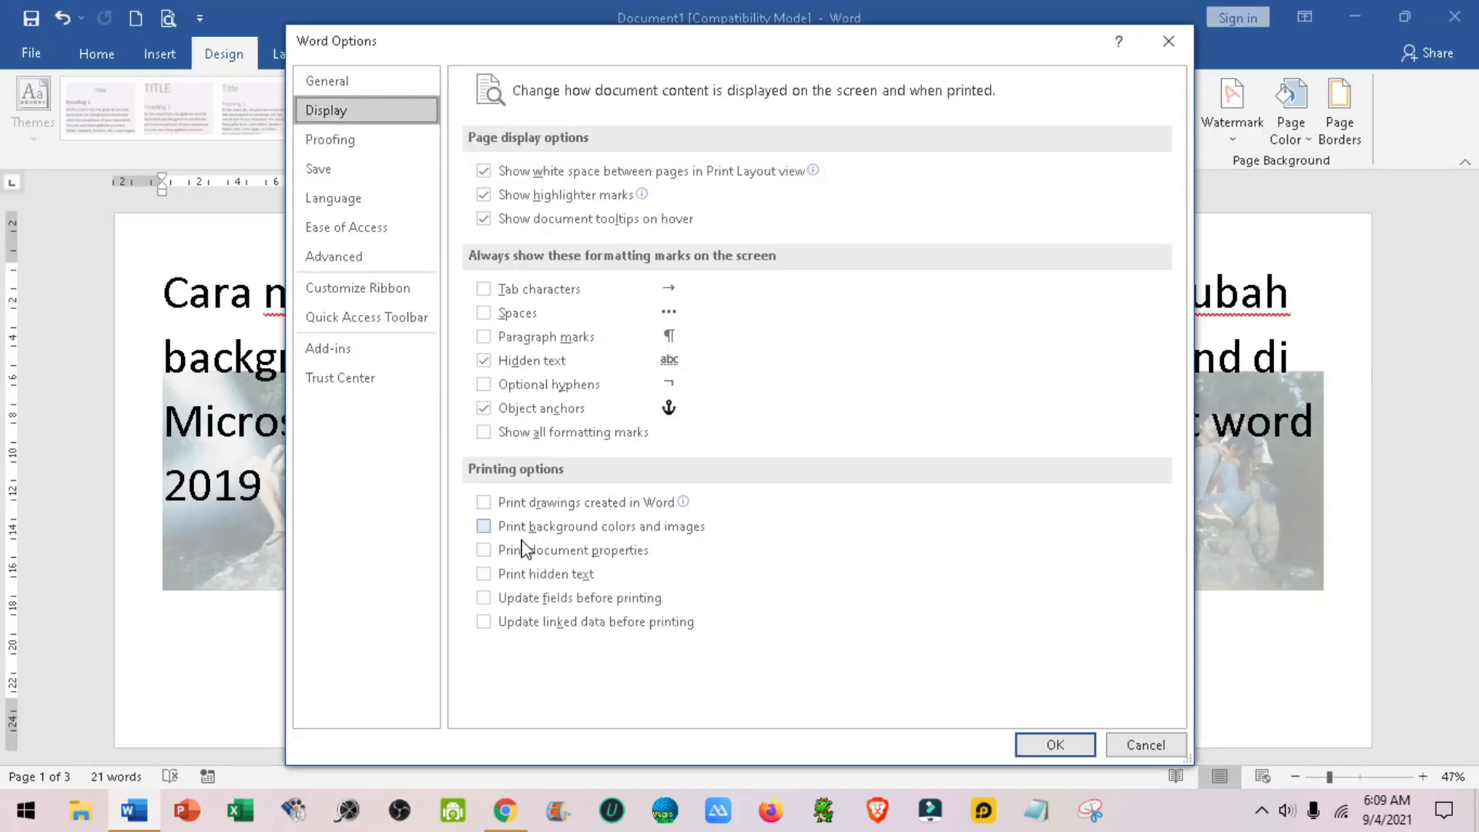
{"action": "left_click", "coordinate": [483, 505]}
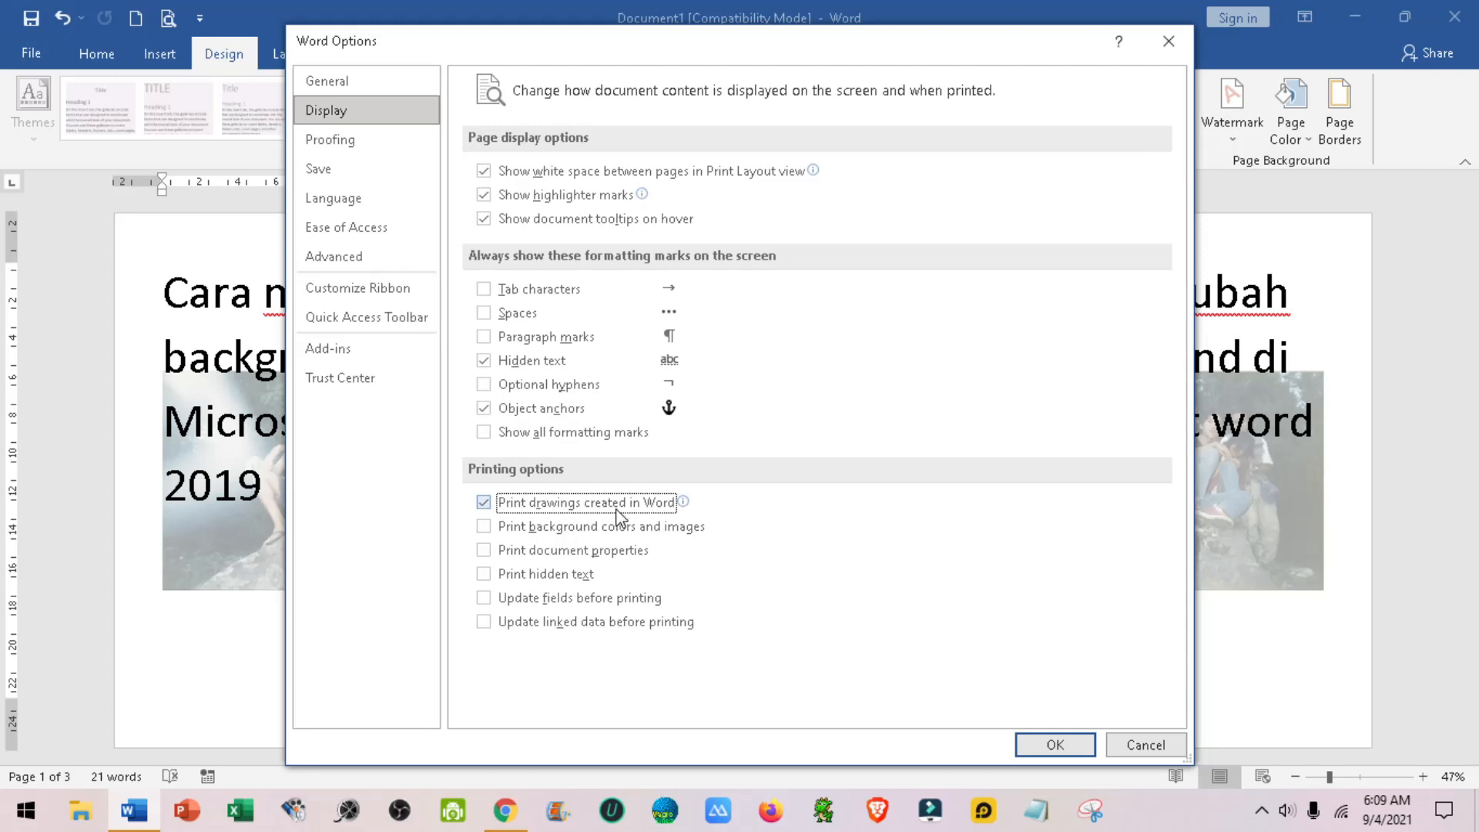
{"action": "left_click", "coordinate": [1073, 744]}
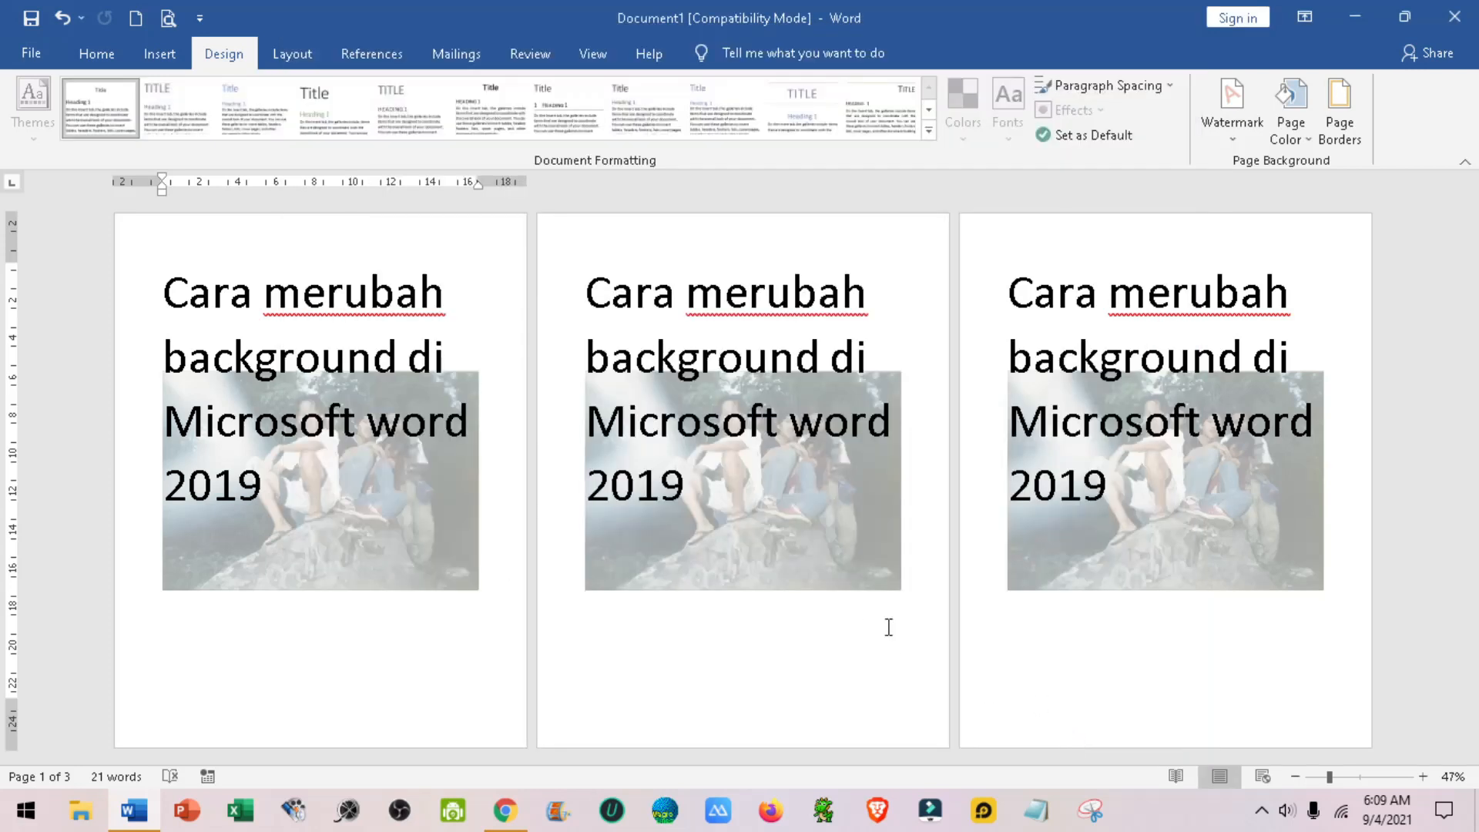
{"action": "left_click", "coordinate": [168, 17]}
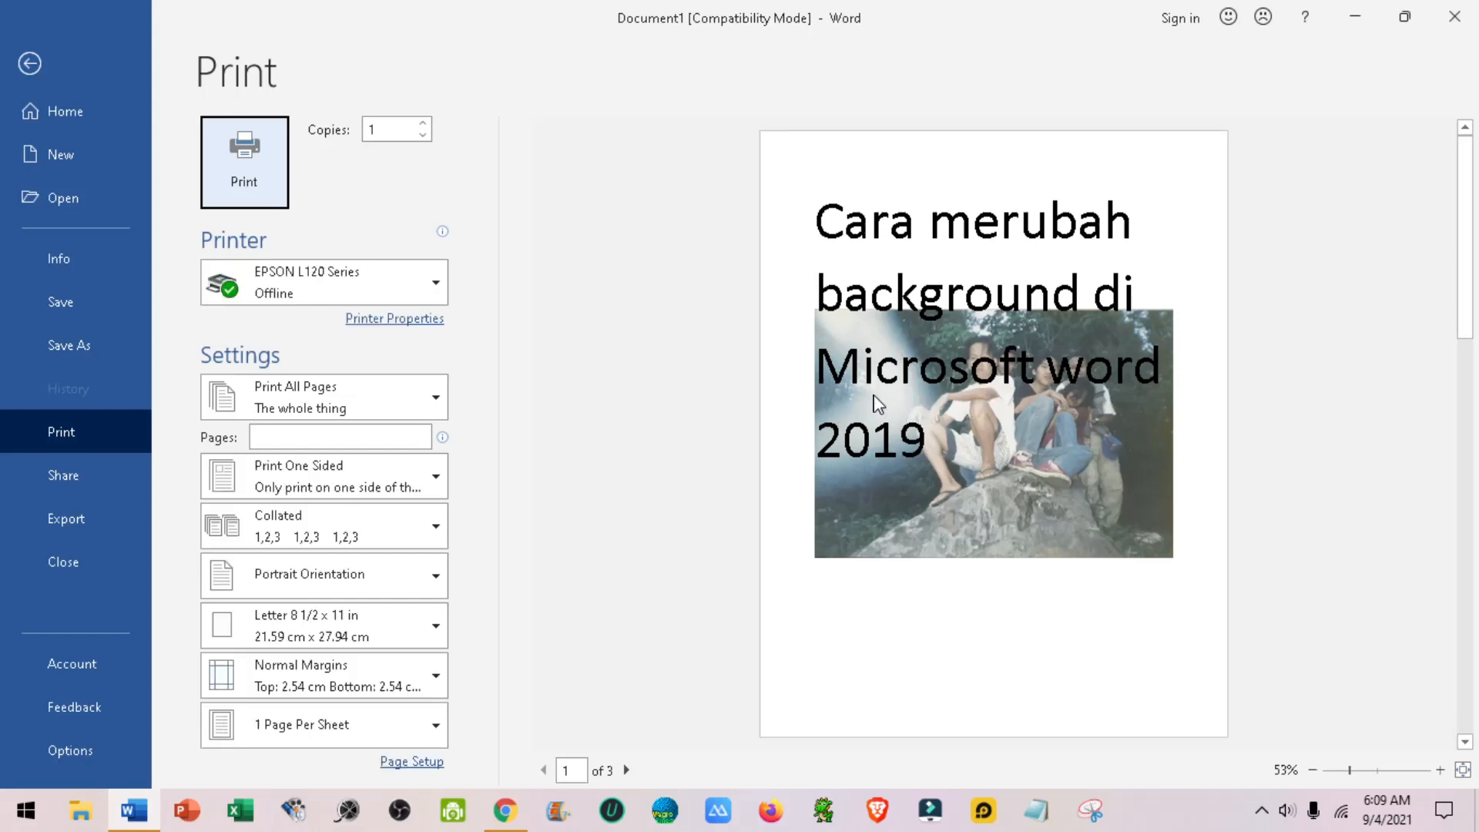
{"action": "left_click", "coordinate": [29, 64]}
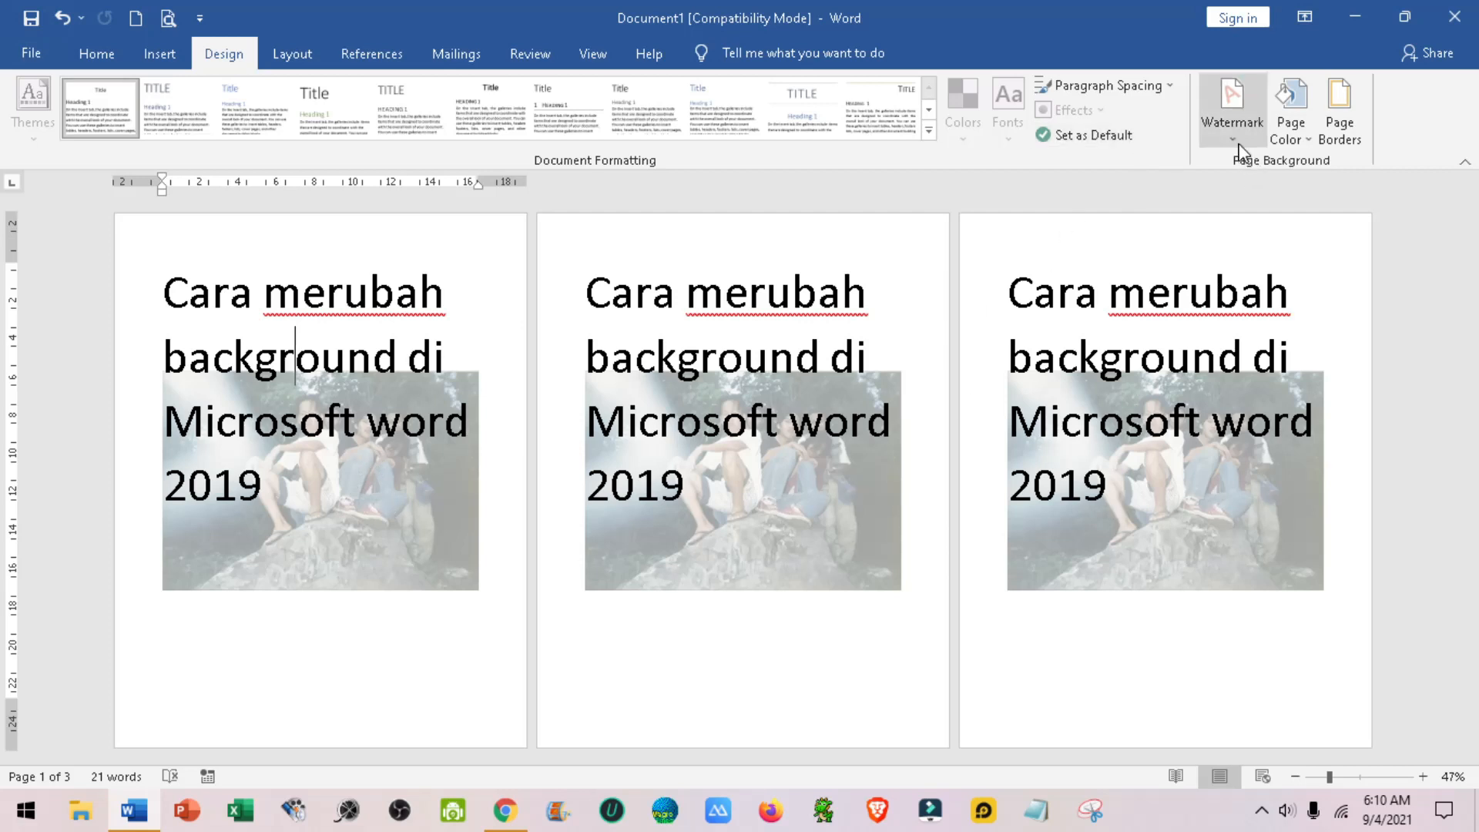
{"action": "left_click", "coordinate": [1232, 116]}
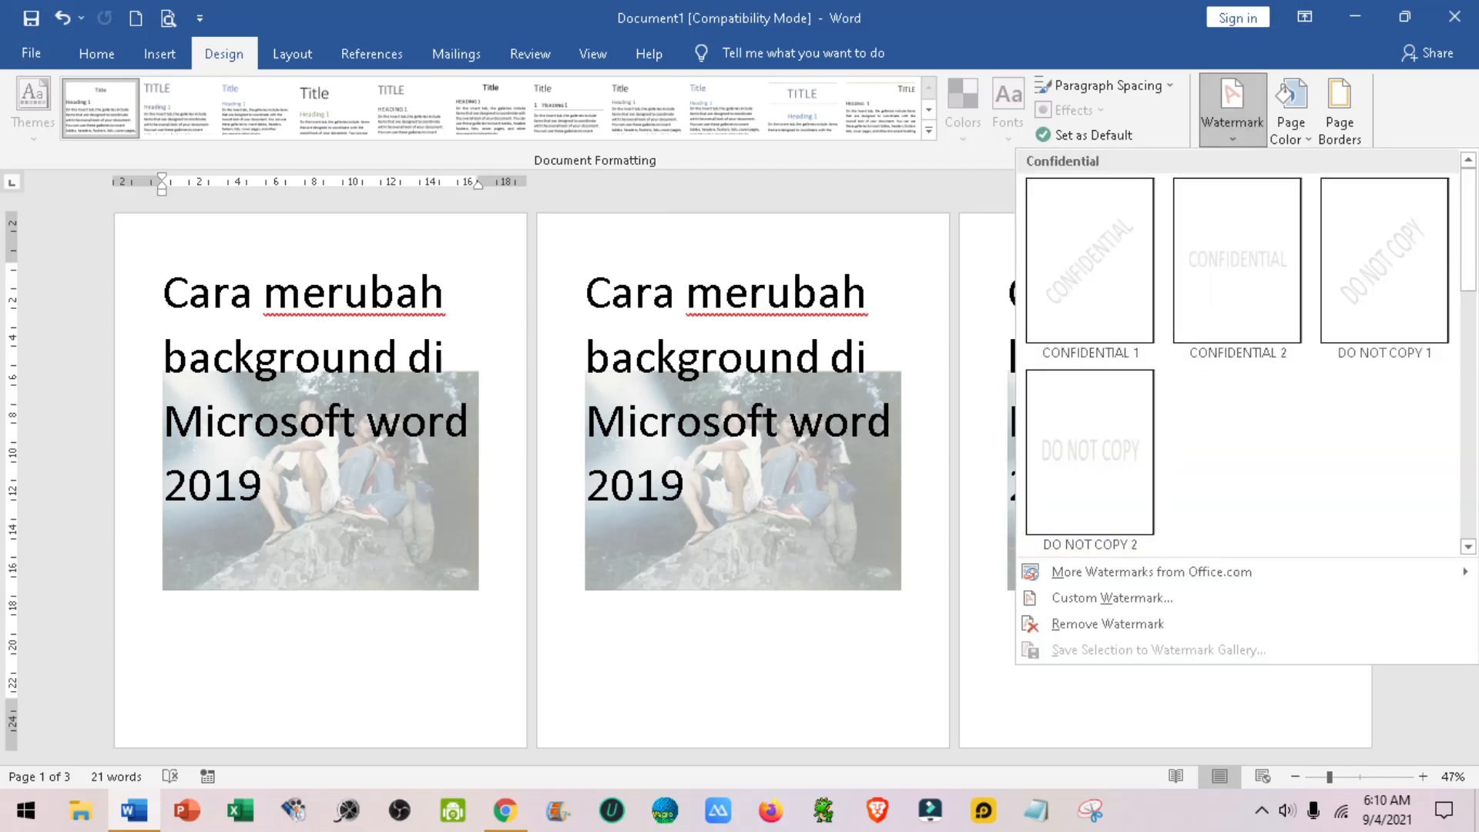
{"action": "scroll", "coordinate": [1239, 354], "scroll_direction": "down", "scroll_amount": 6}
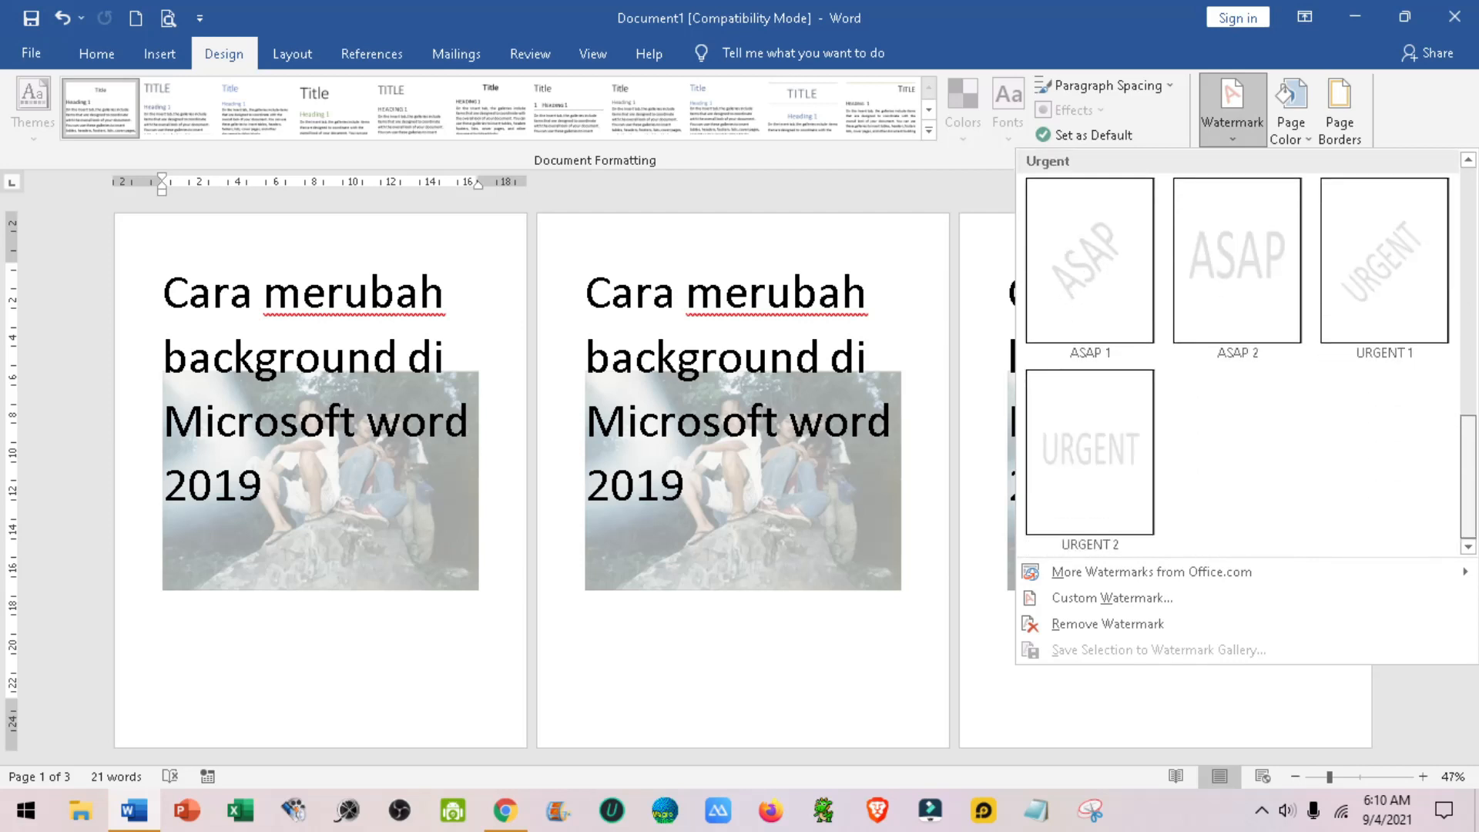
{"action": "scroll", "coordinate": [1240, 354], "scroll_direction": "up", "scroll_amount": 6}
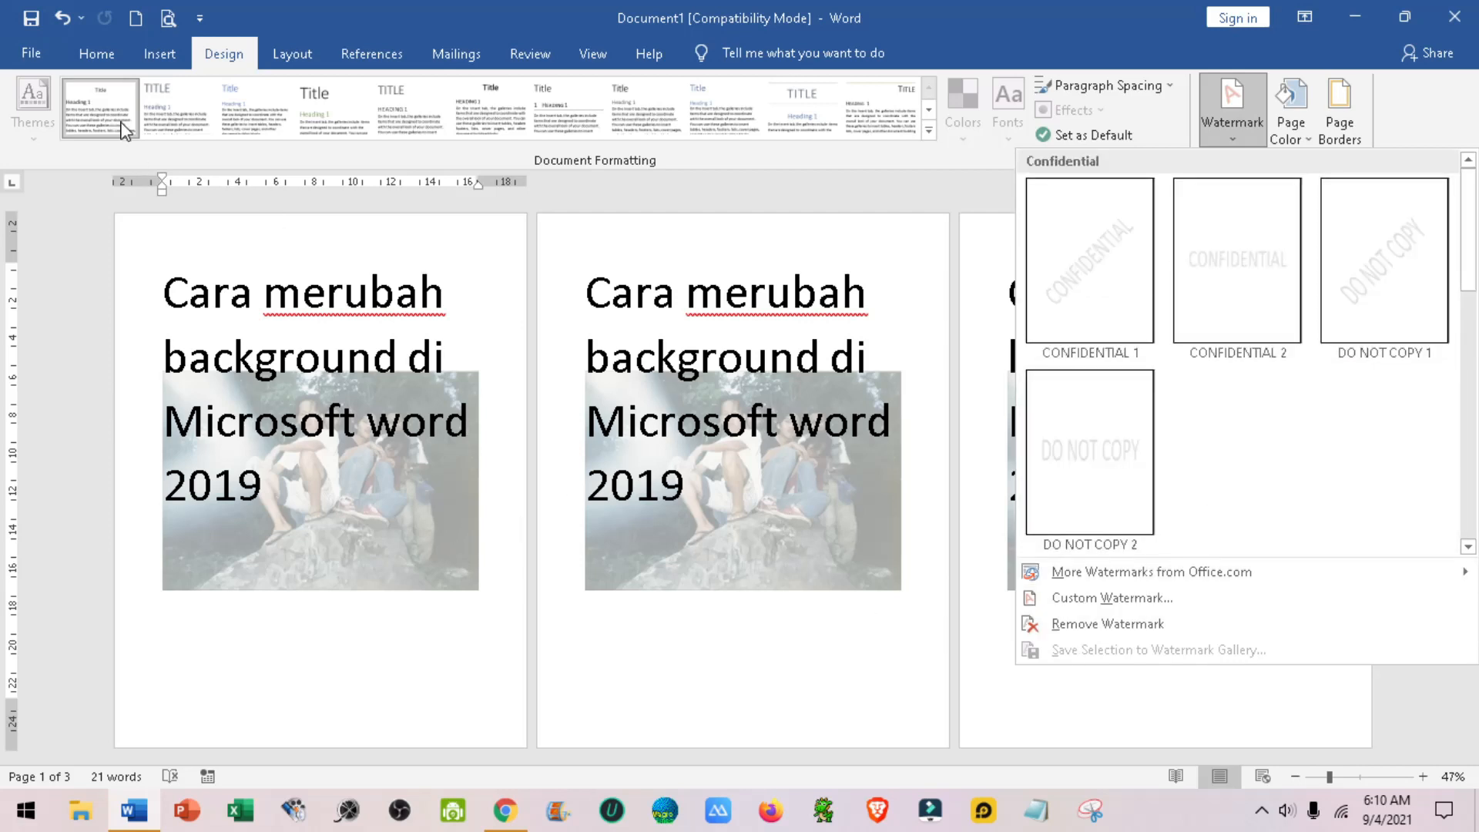
{"action": "left_click", "coordinate": [381, 10]}
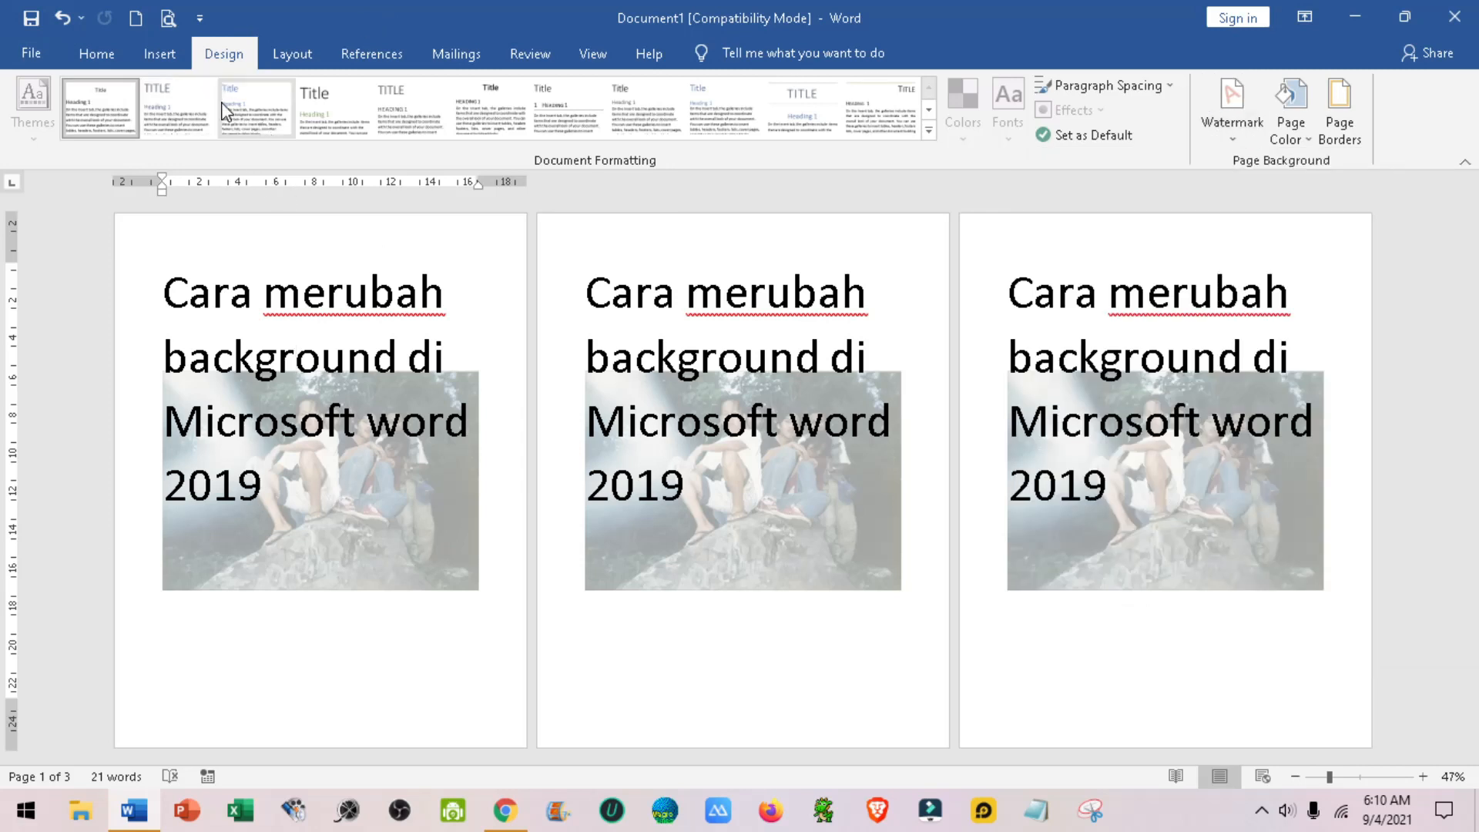
Step: Open the document header for editing and select the watermark picture on the first page
{"action": "left_click", "coordinate": [160, 55]}
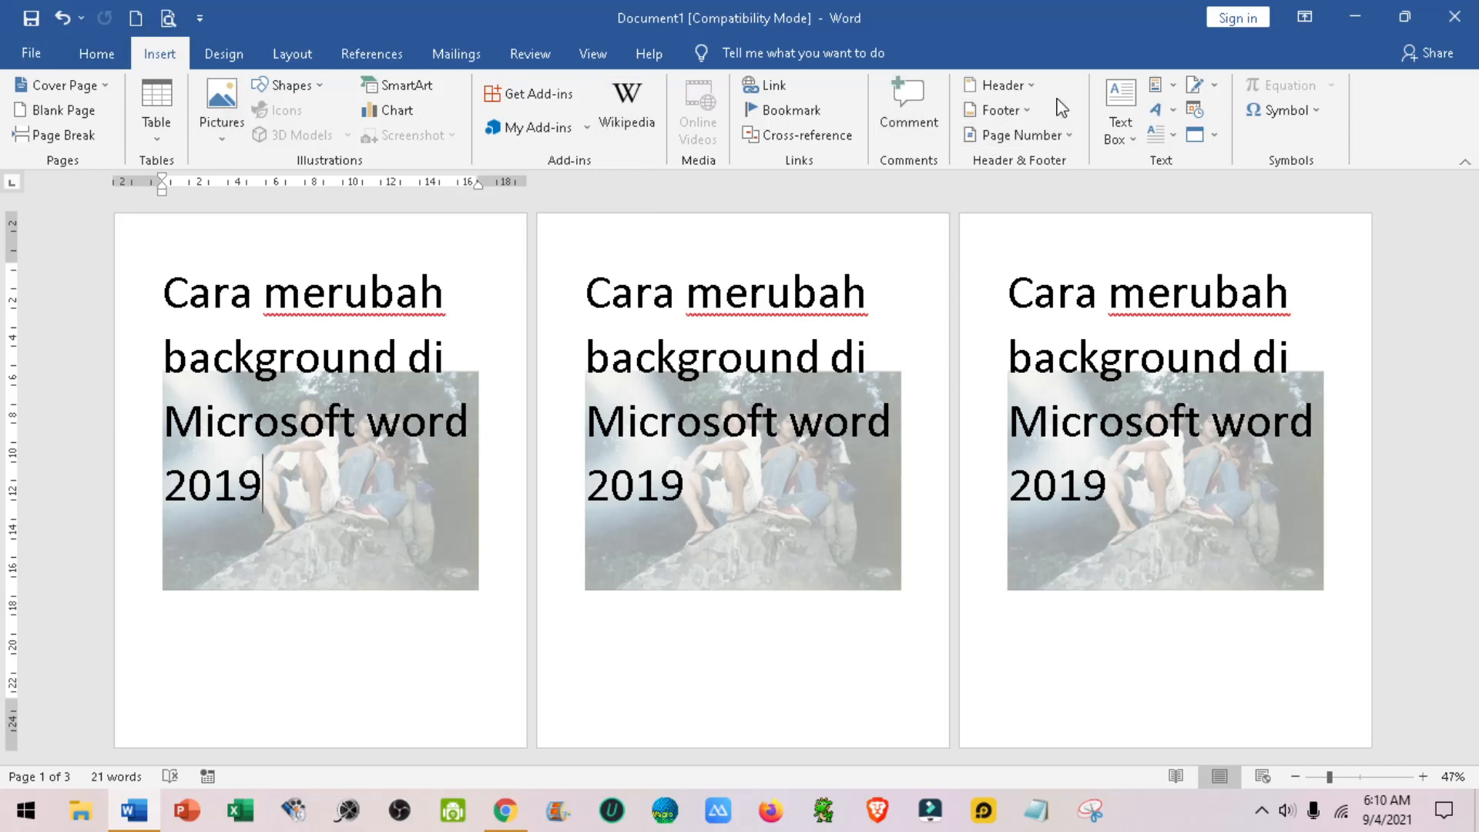
{"action": "left_click", "coordinate": [1021, 84]}
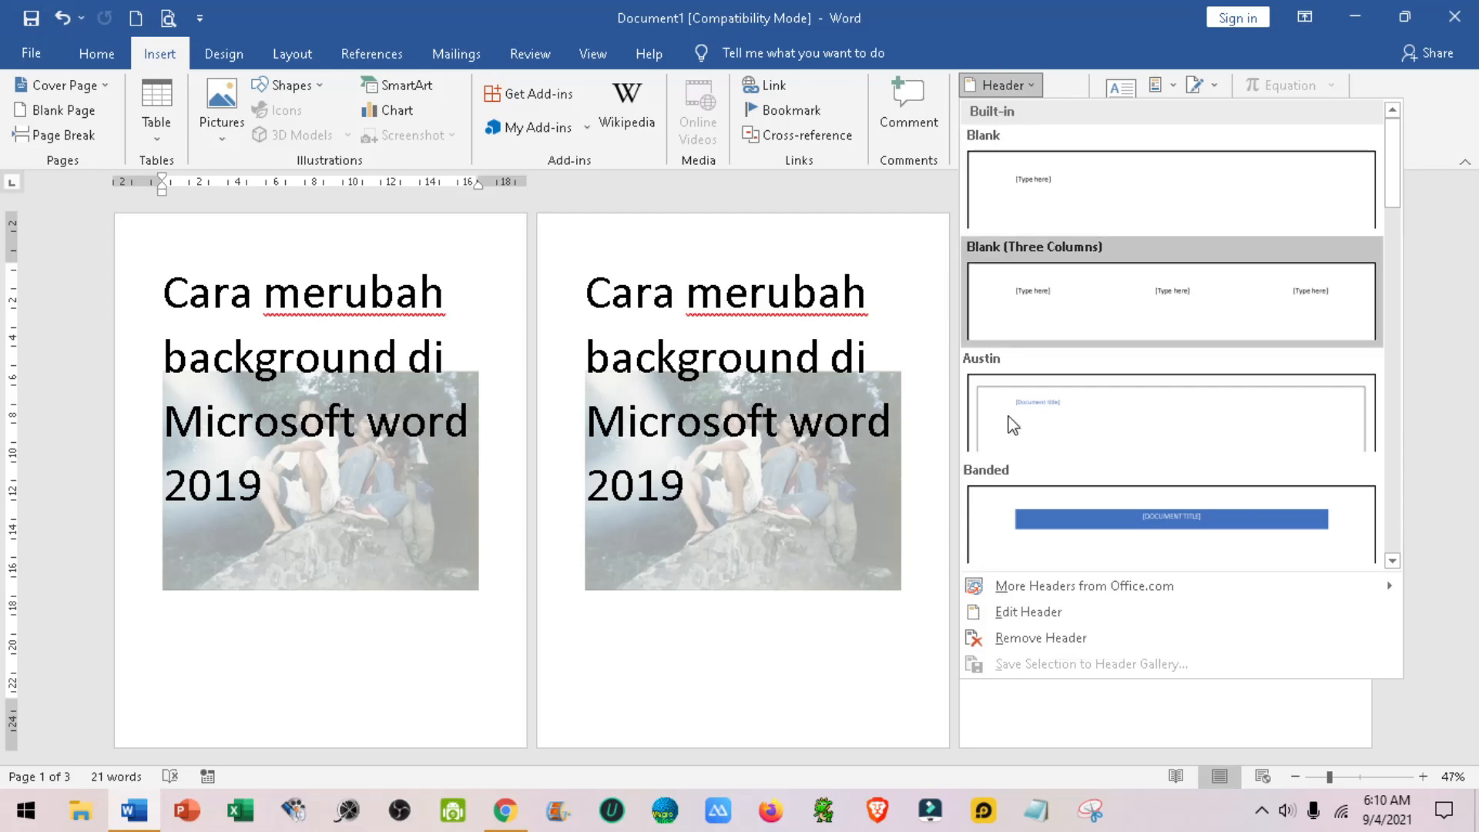
{"action": "left_click", "coordinate": [1021, 616]}
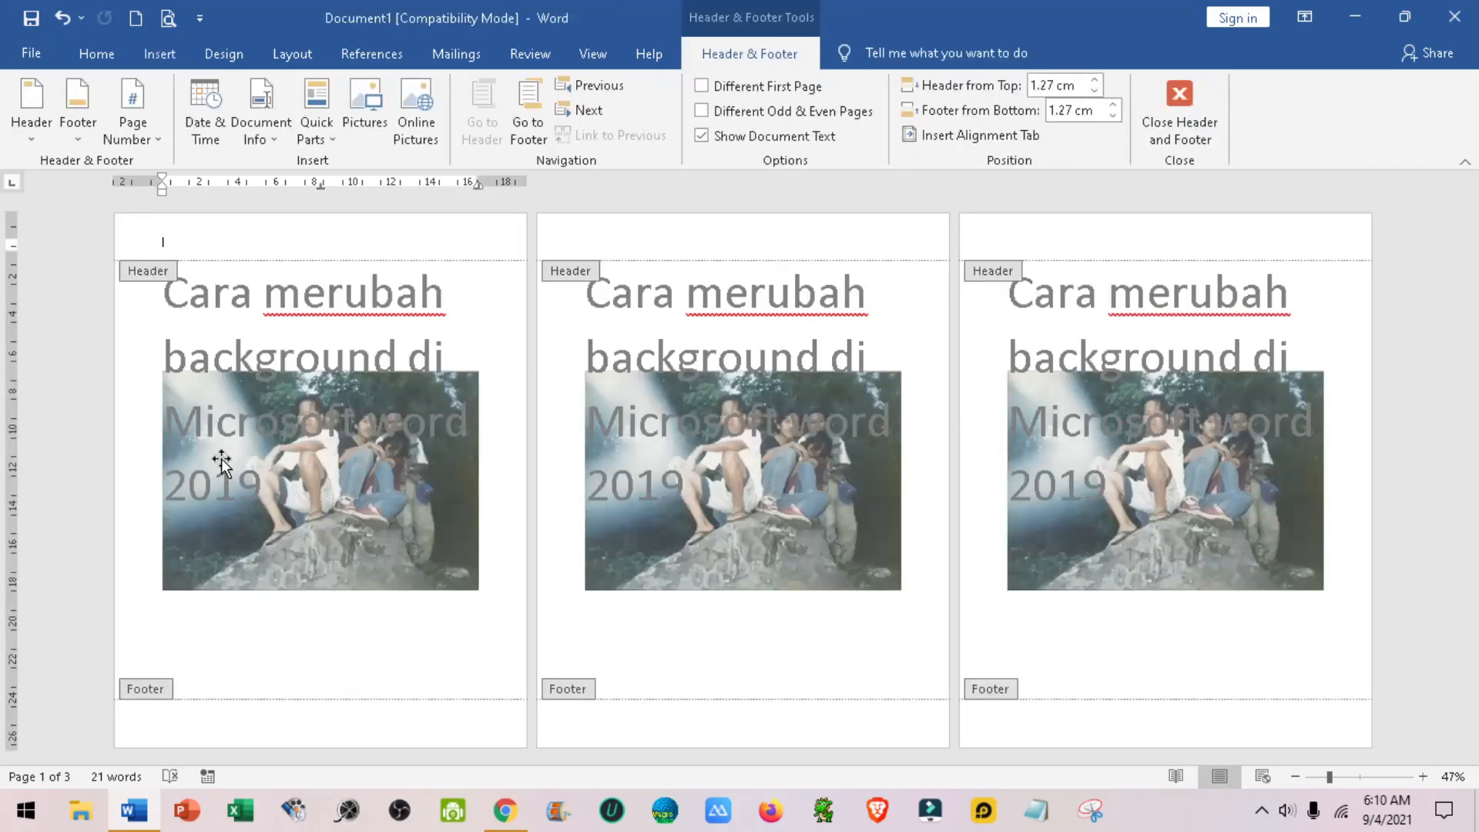
{"action": "left_click", "coordinate": [313, 485]}
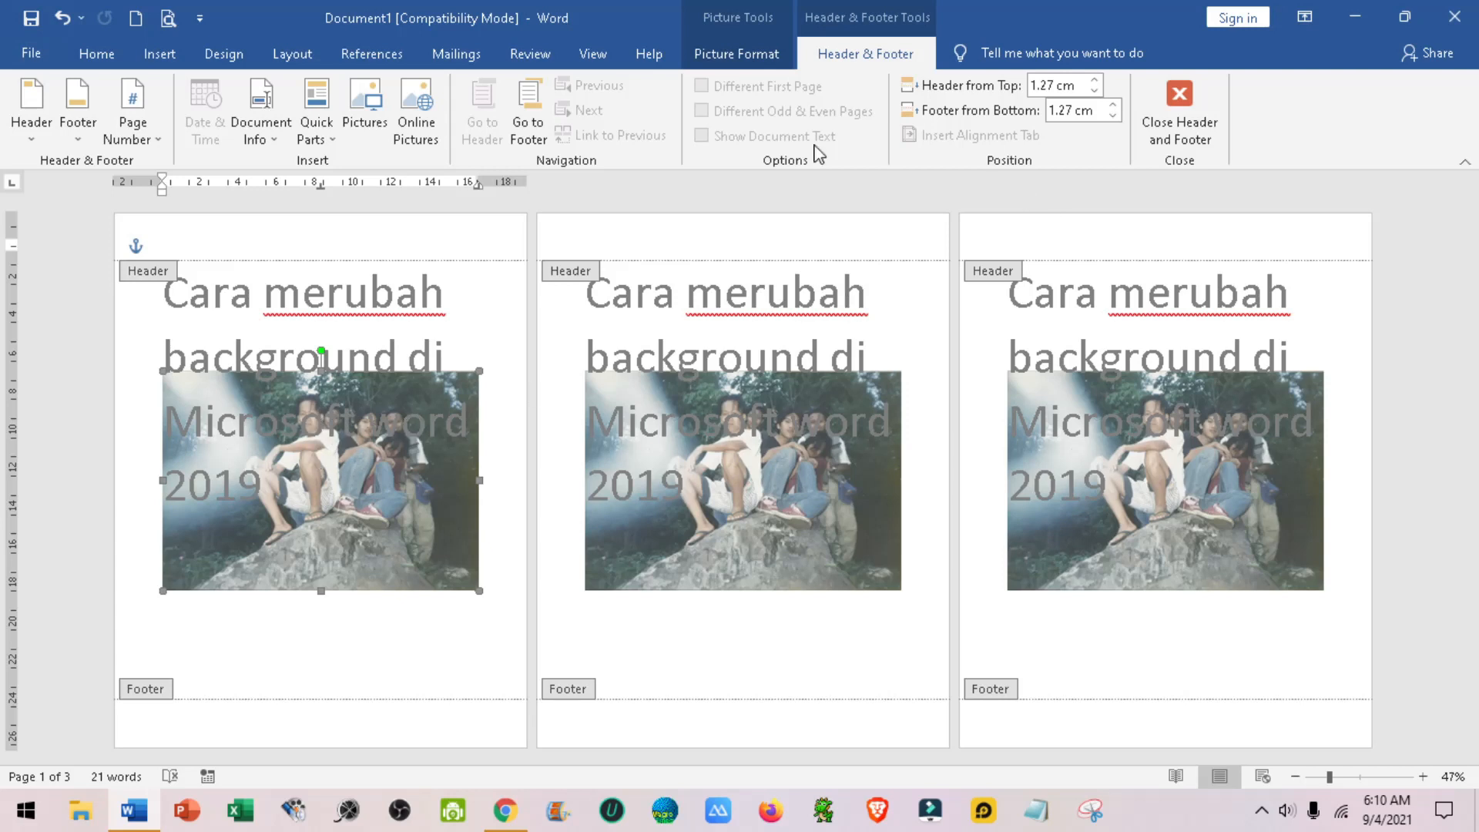
Step: Save the selected header picture to the Watermarks gallery with the name 1 and the category Confidential
{"action": "left_click", "coordinate": [223, 53]}
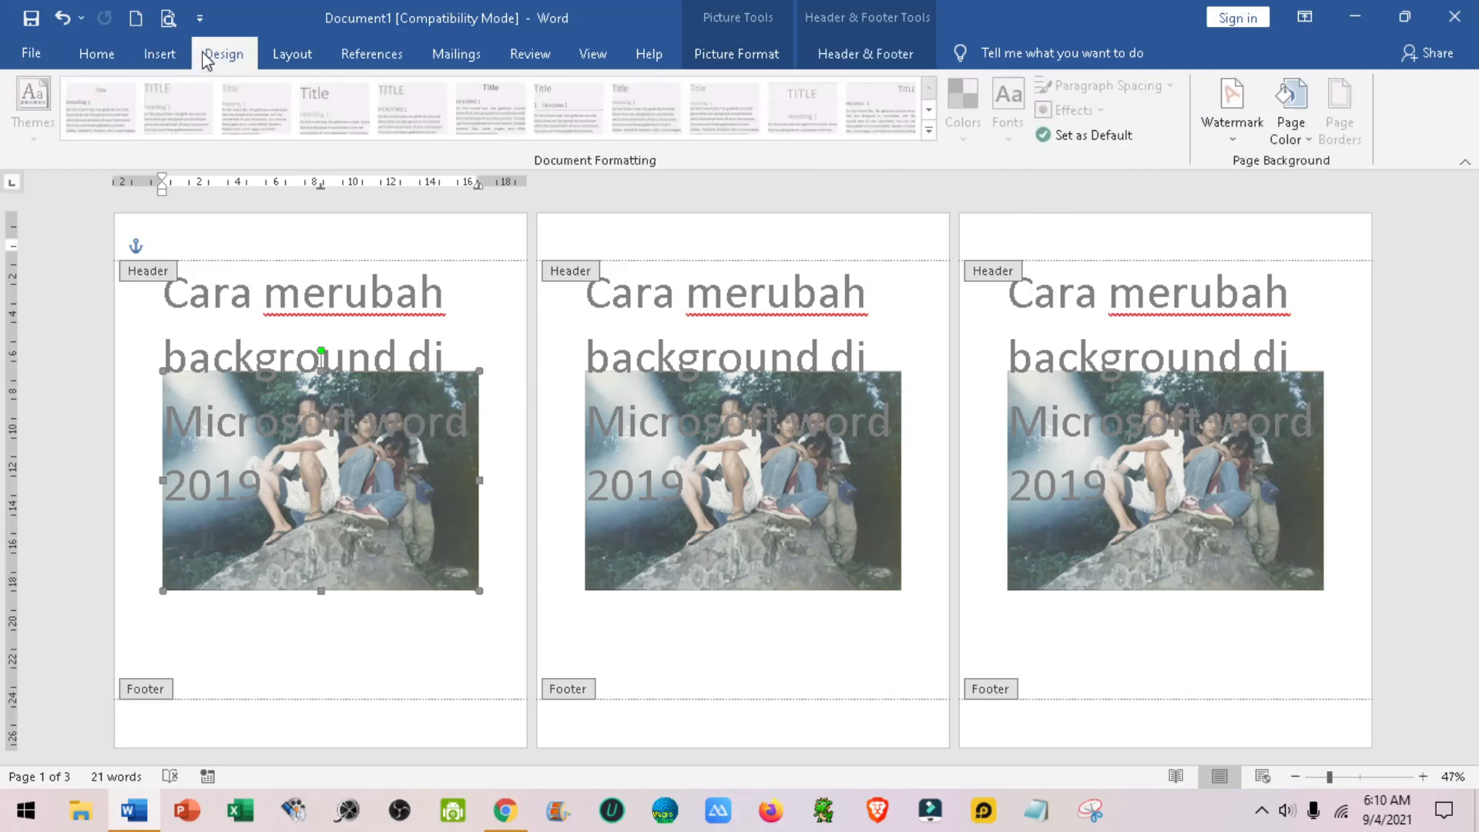
{"action": "left_click", "coordinate": [1232, 131]}
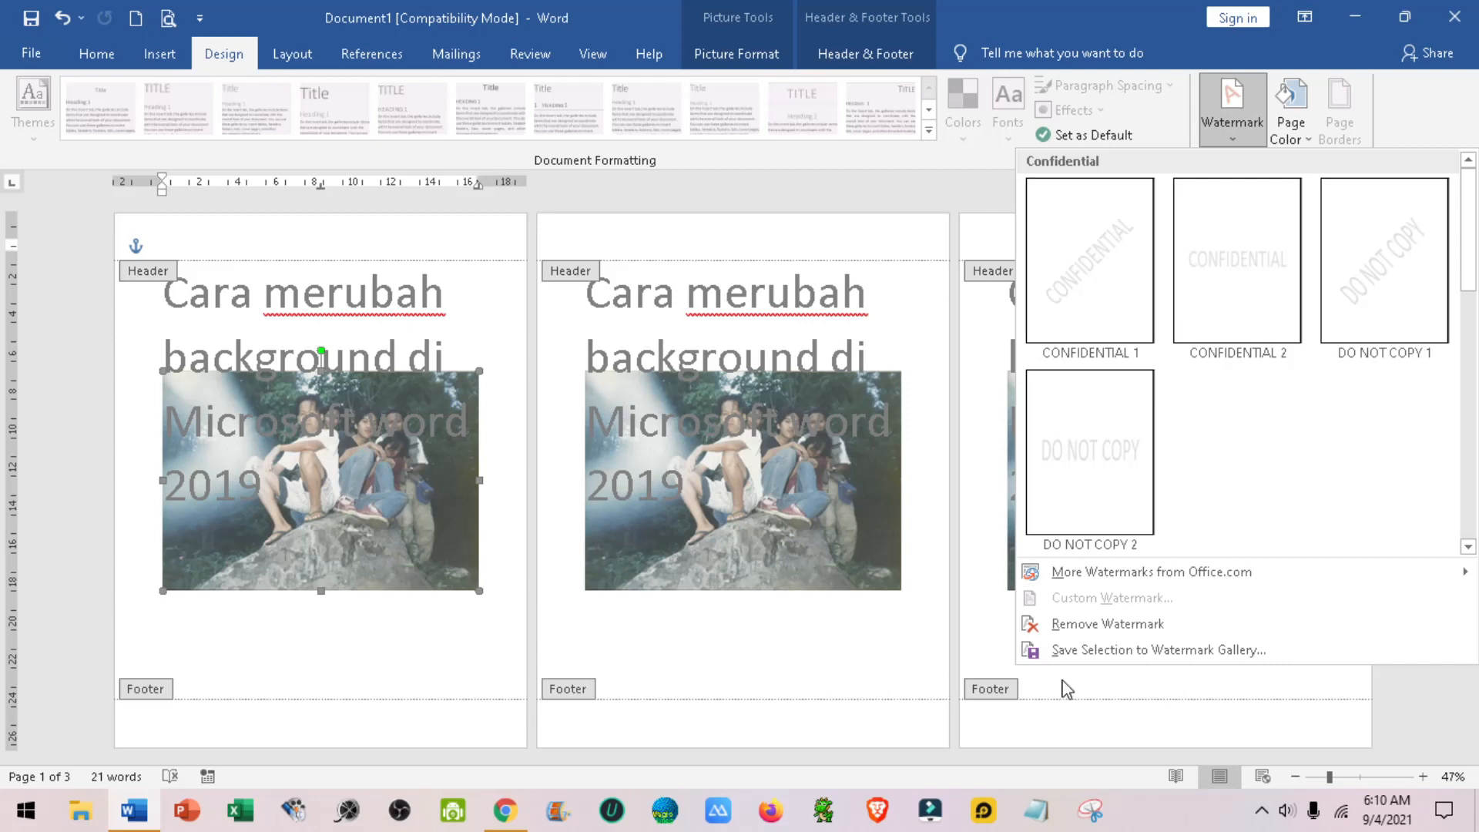
{"action": "left_click", "coordinate": [1089, 649]}
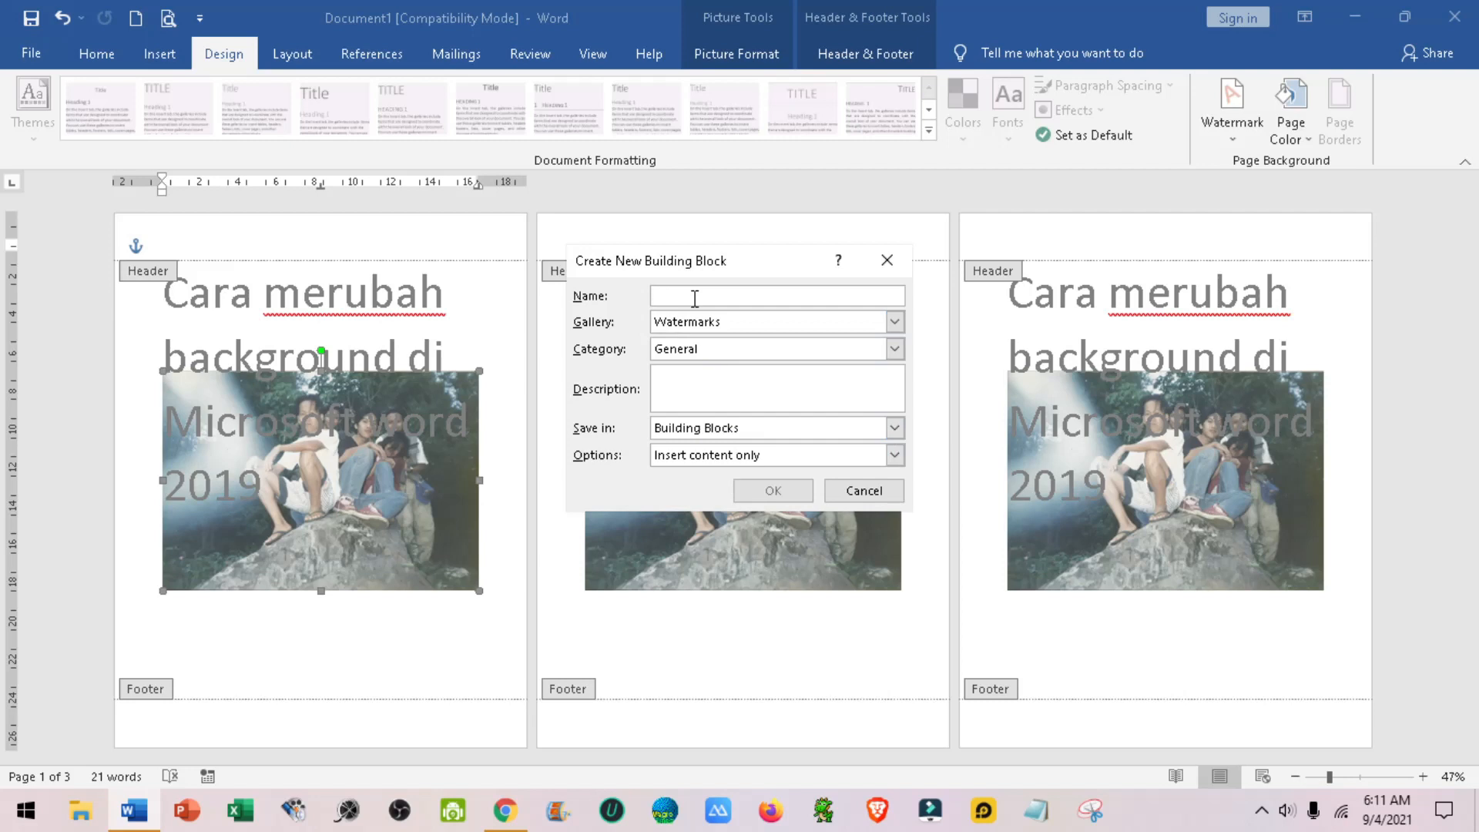
{"action": "type", "text": "1"}
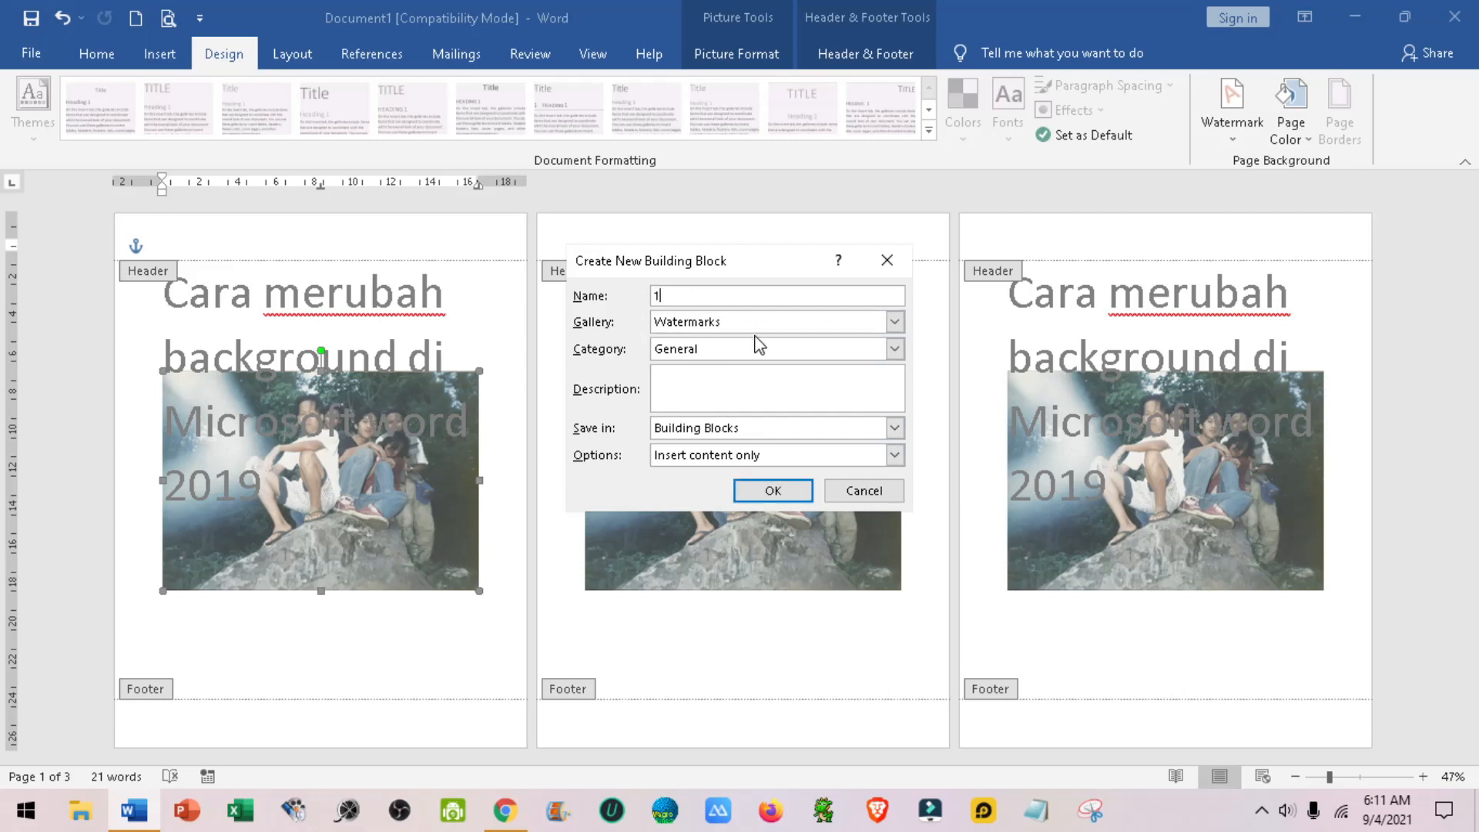
{"action": "left_click", "coordinate": [894, 322]}
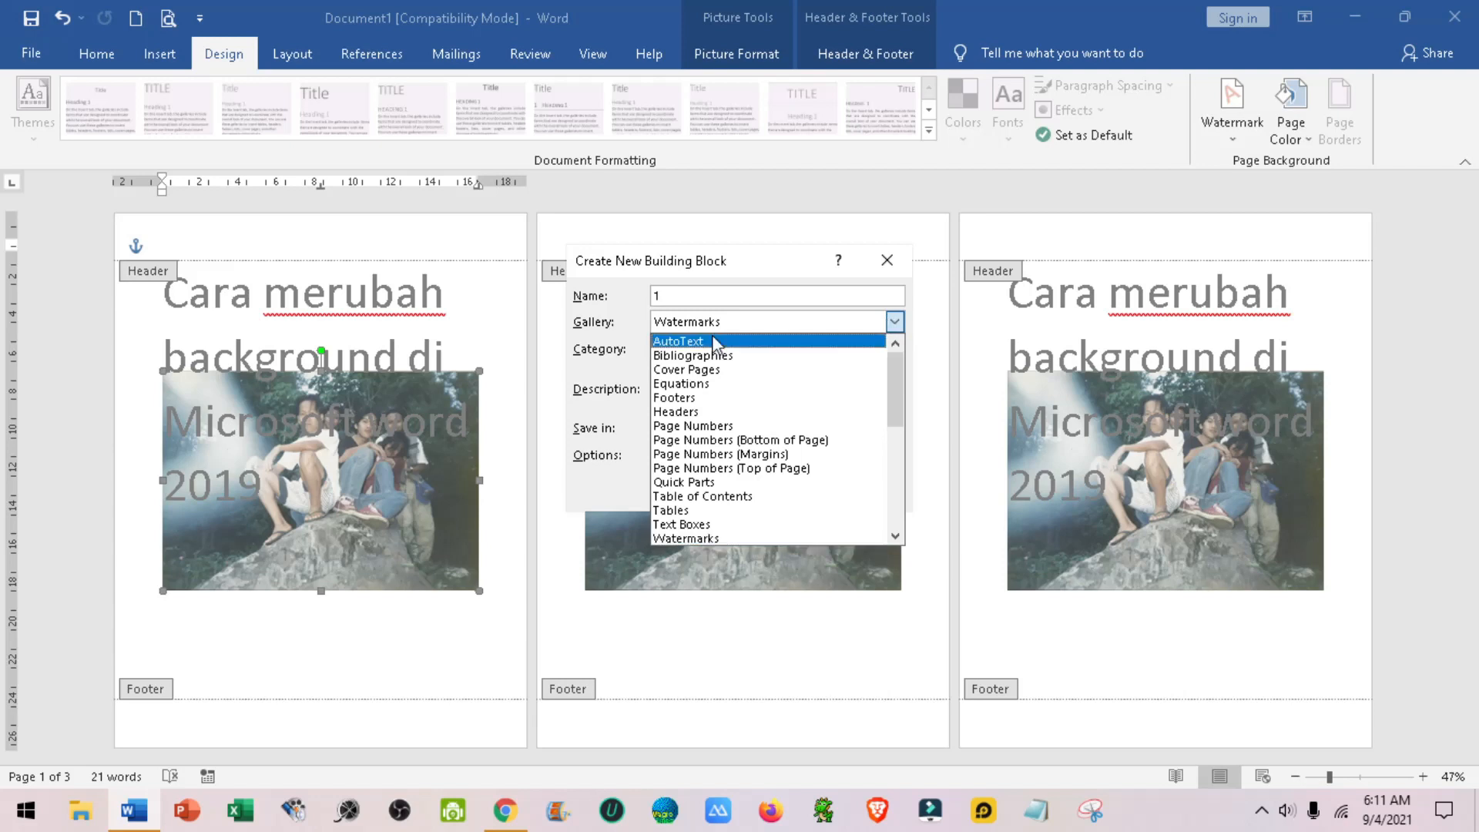
{"action": "left_click", "coordinate": [756, 324]}
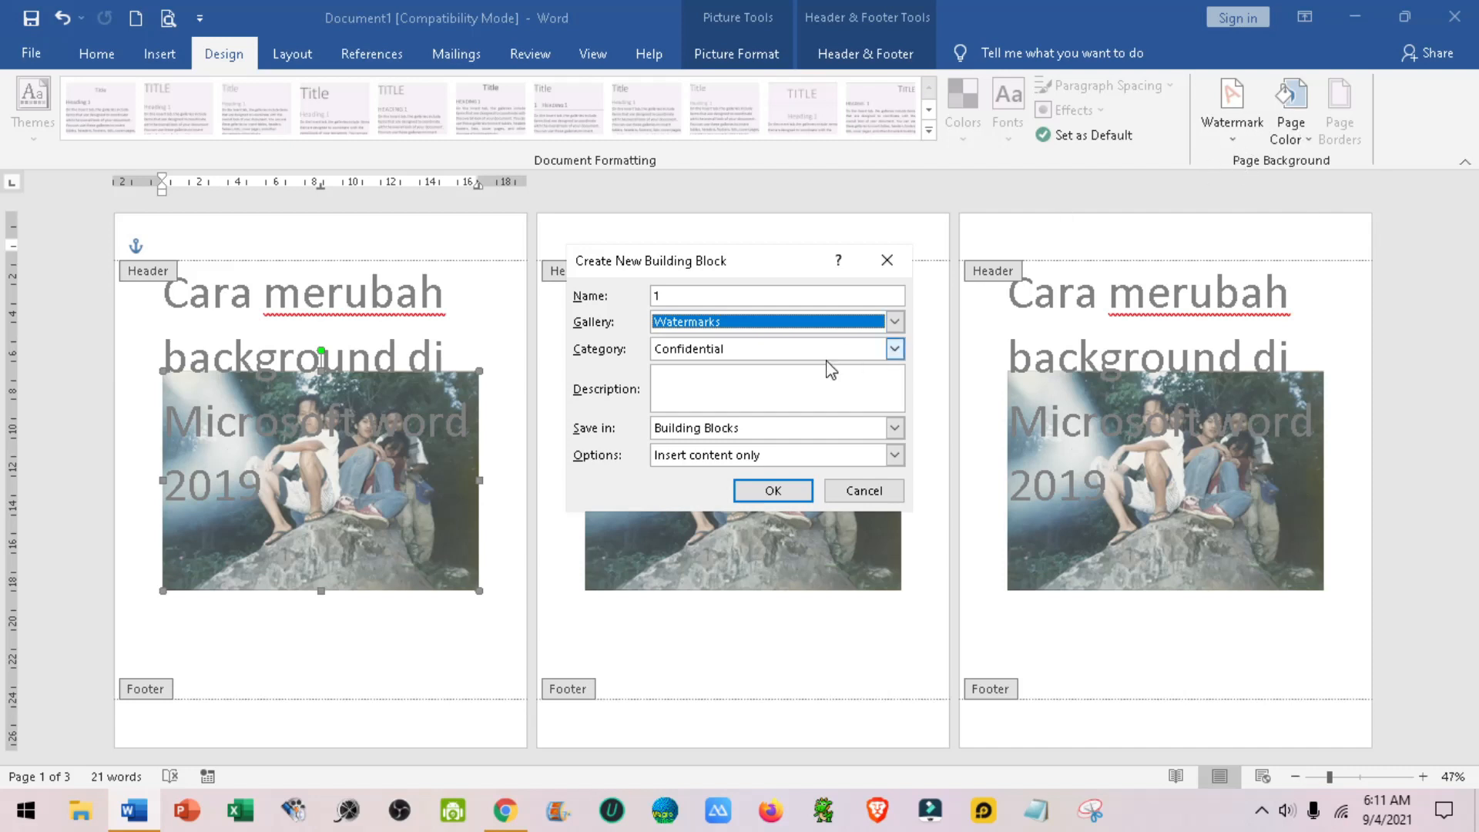
{"action": "left_click", "coordinate": [894, 348]}
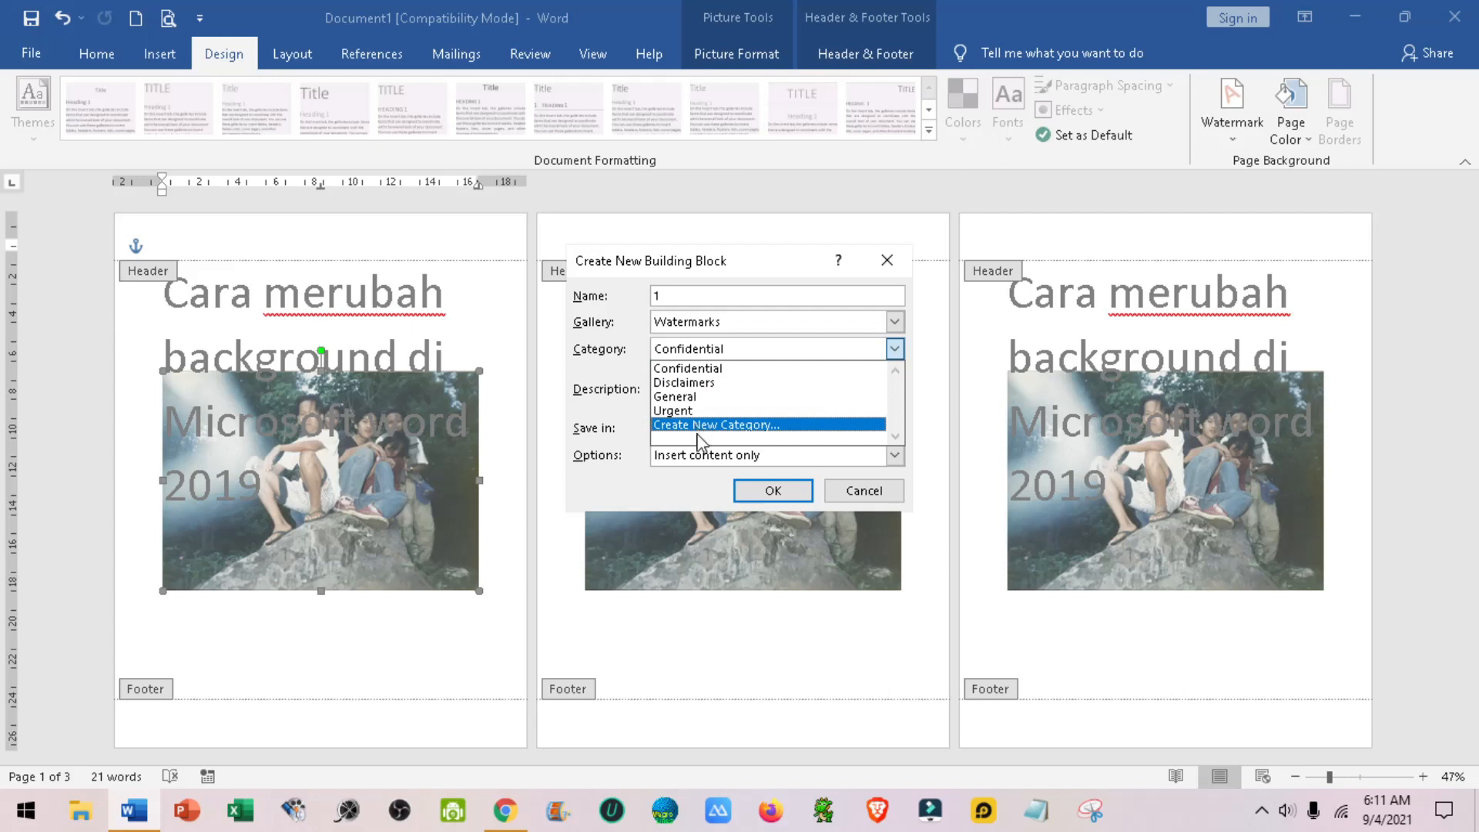
{"action": "left_click", "coordinate": [762, 368]}
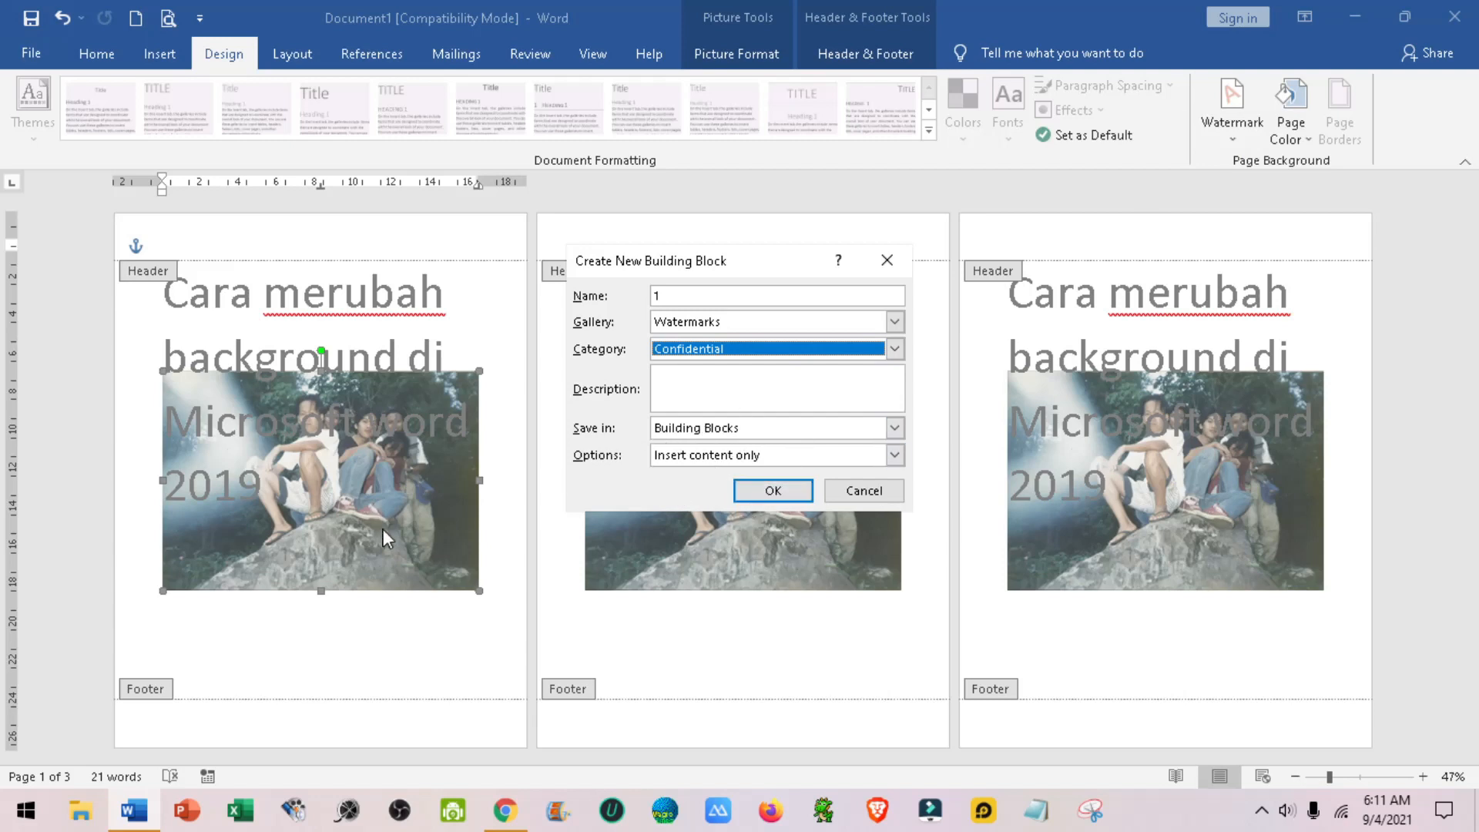
{"action": "left_click", "coordinate": [773, 490]}
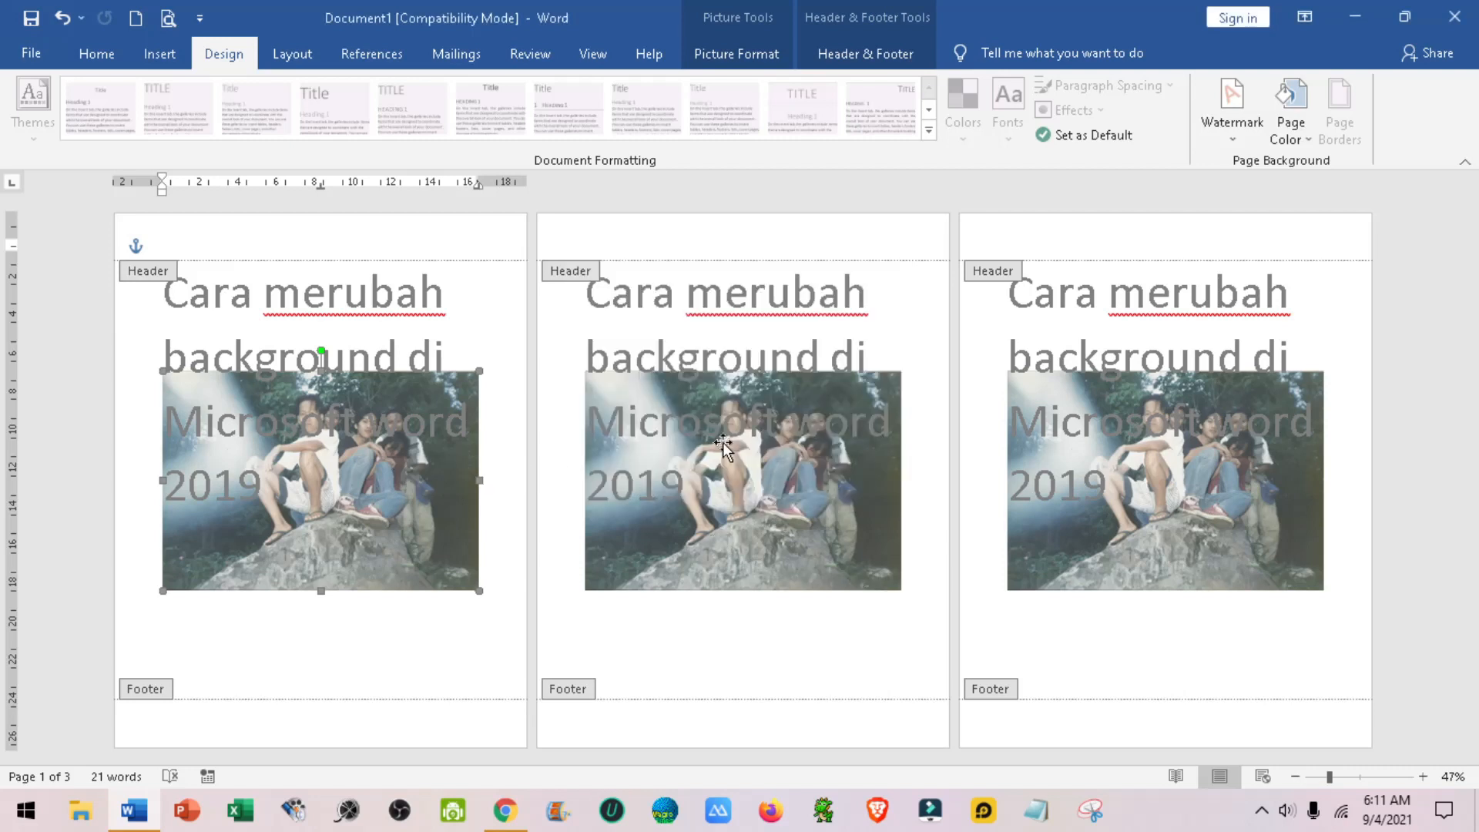
Step: Remove the watermark picture from the first page's header and check the watermark gallery for the saved entry 1
{"action": "right_click", "coordinate": [300, 455]}
{"action": "left_click", "coordinate": [374, 464]}
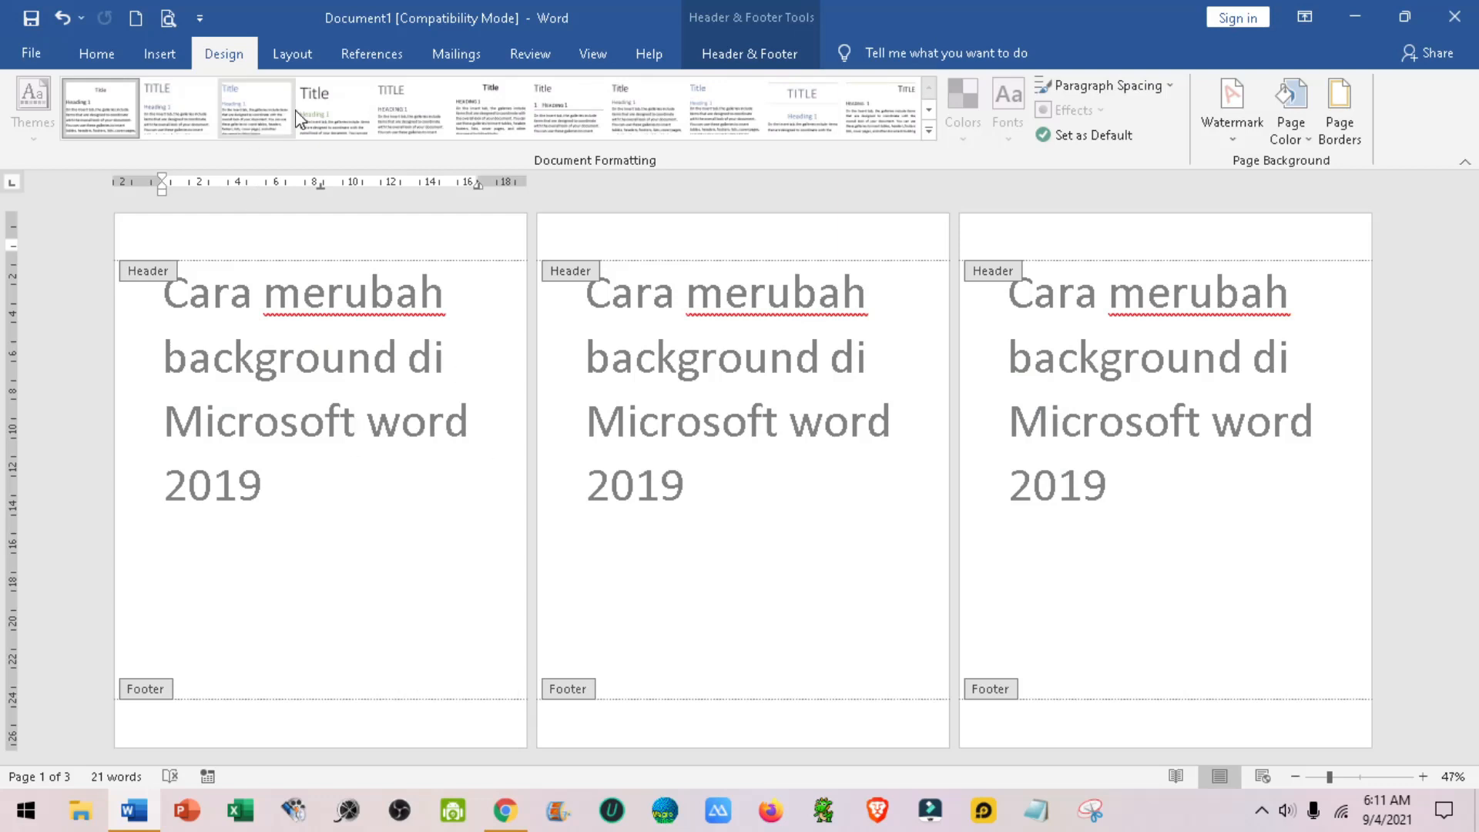
{"action": "left_click", "coordinate": [1233, 131]}
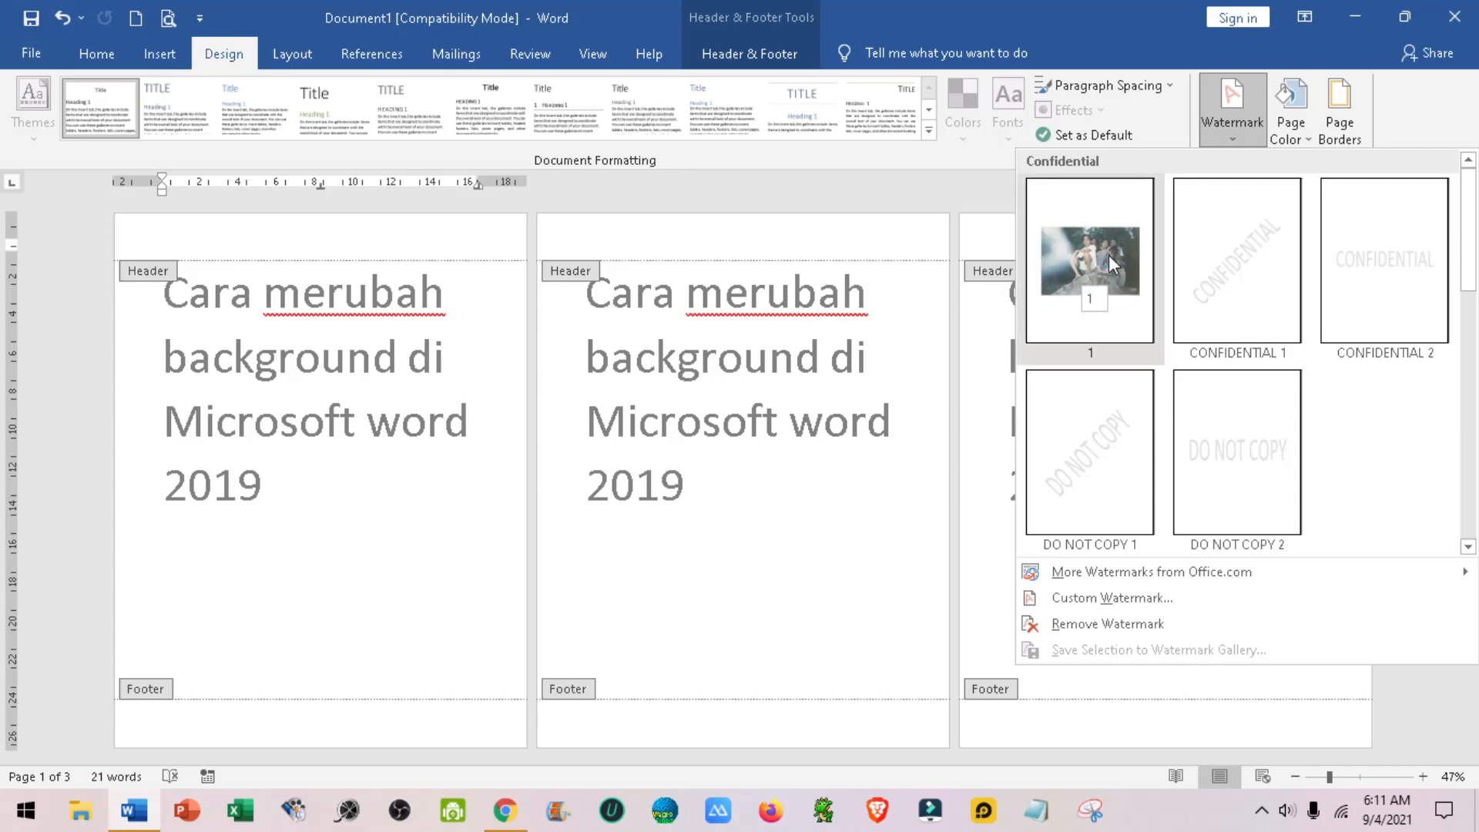
{"action": "left_click", "coordinate": [315, 533]}
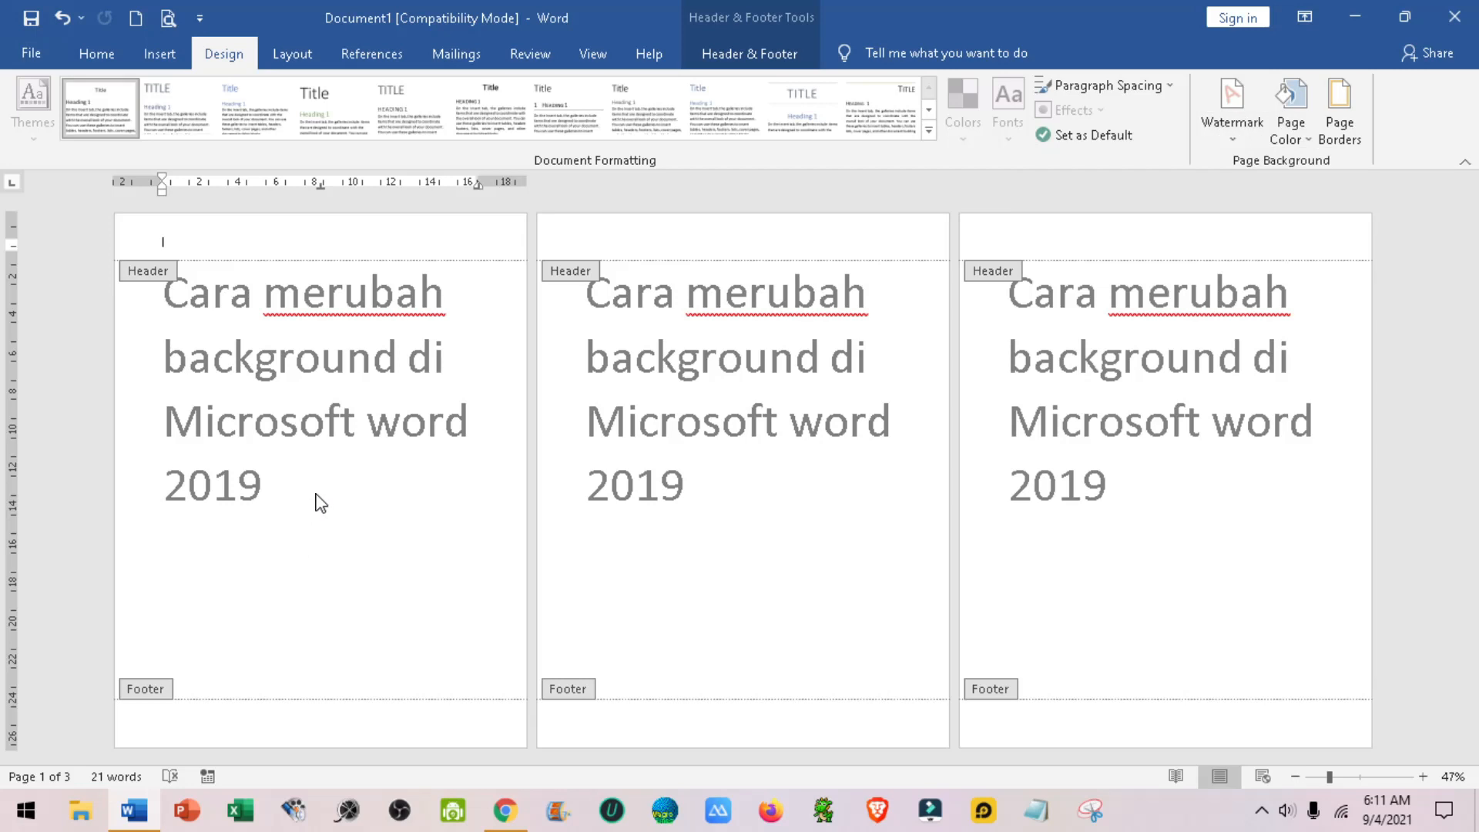
{"action": "right_click", "coordinate": [317, 500]}
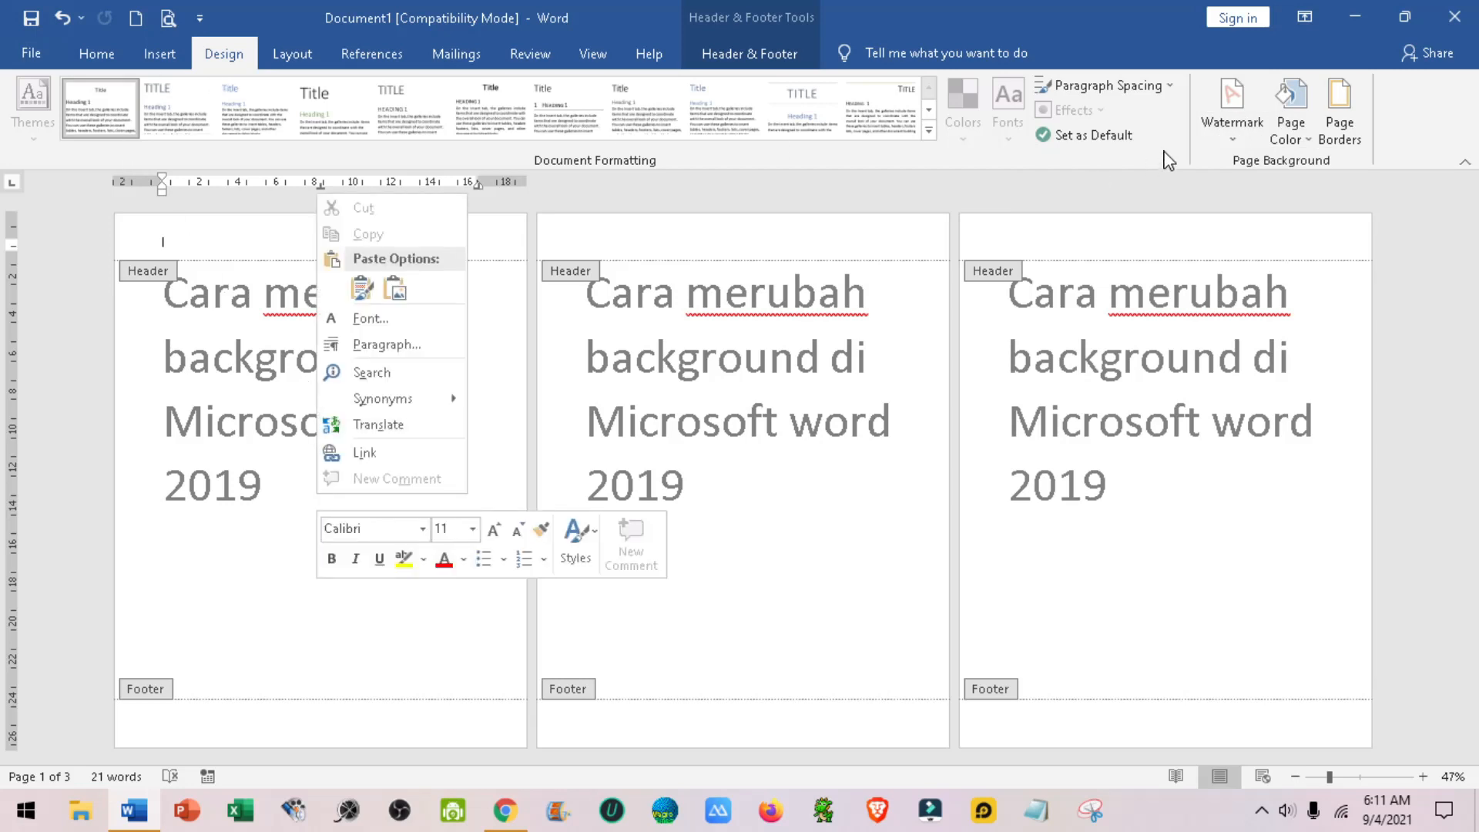
Step: Set up a custom picture watermark using the image file 2 from the Pictures folder
{"action": "left_click", "coordinate": [1231, 138]}
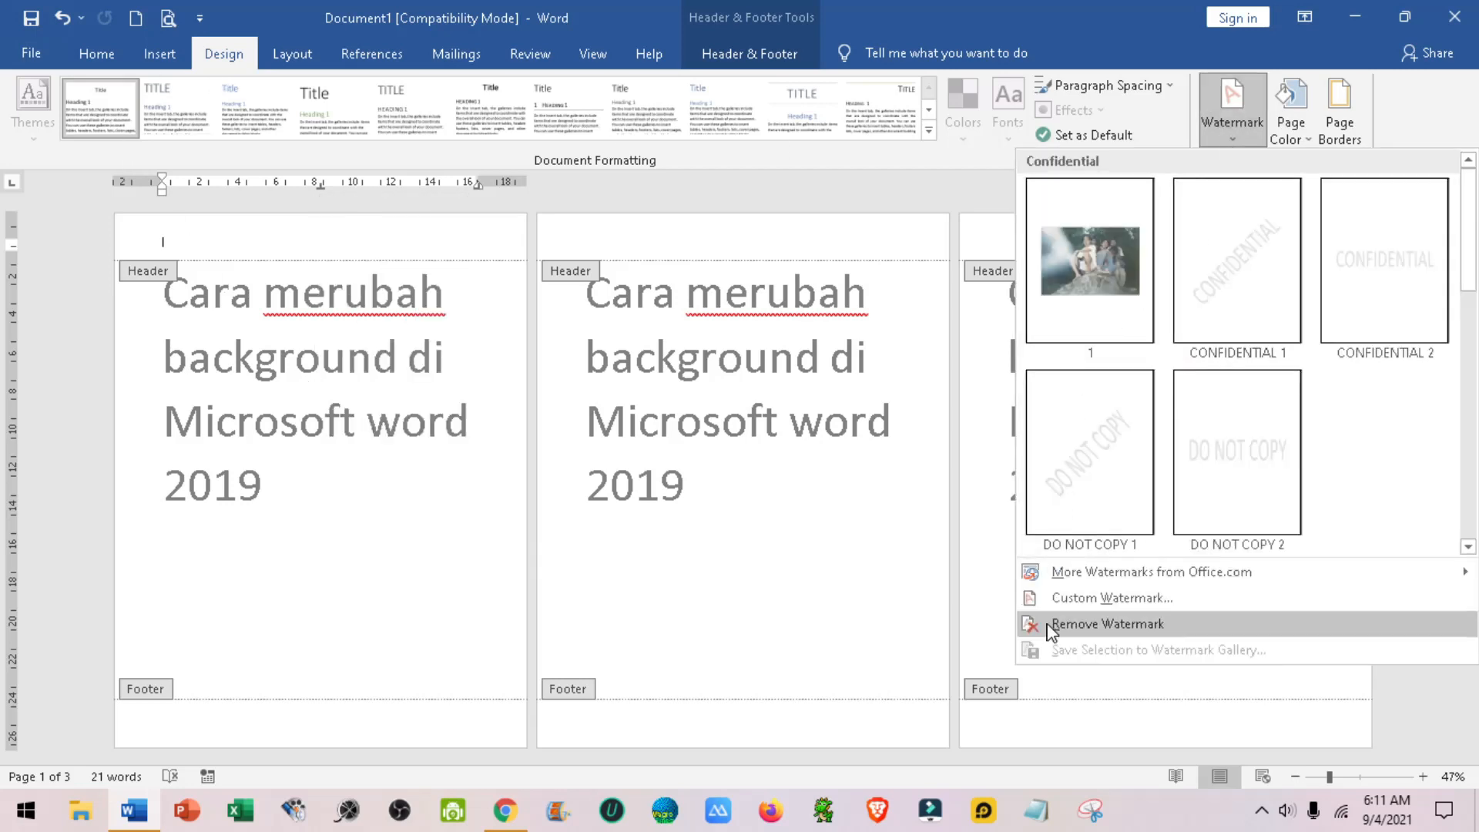
{"action": "left_click", "coordinate": [1052, 600]}
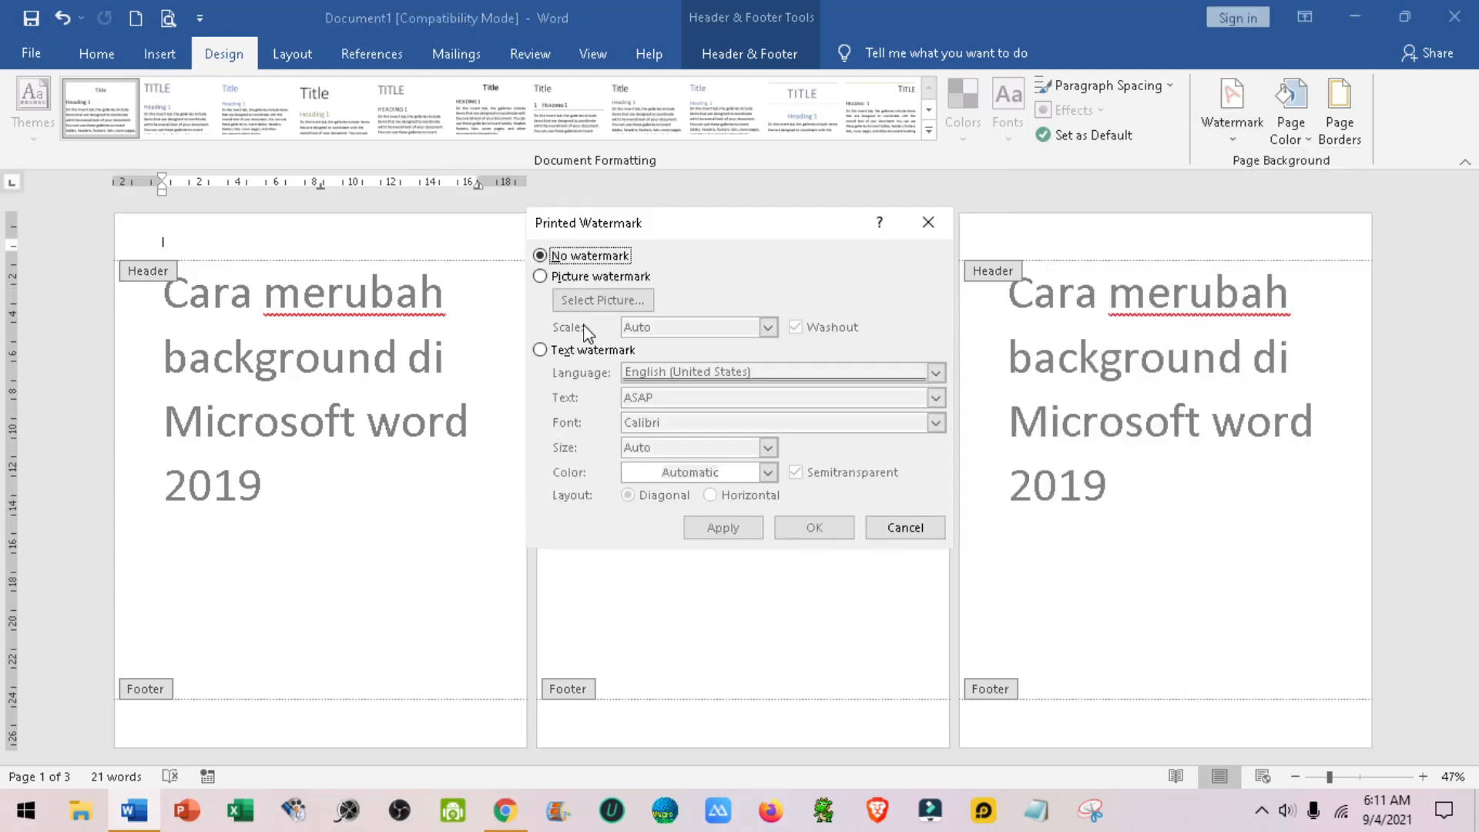
{"action": "left_click", "coordinate": [570, 277]}
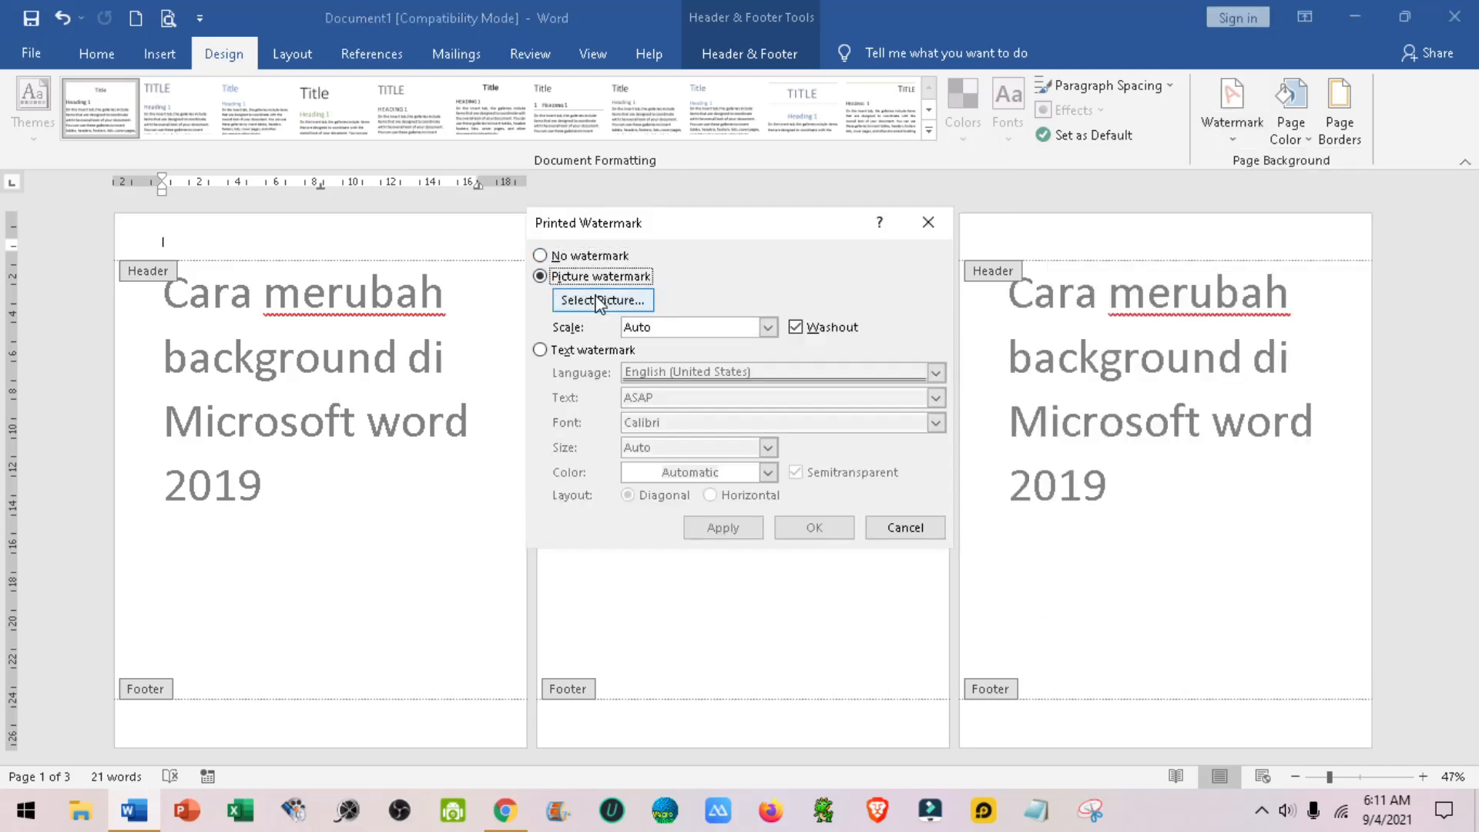
{"action": "left_click", "coordinate": [600, 300]}
{"action": "left_click", "coordinate": [847, 261]}
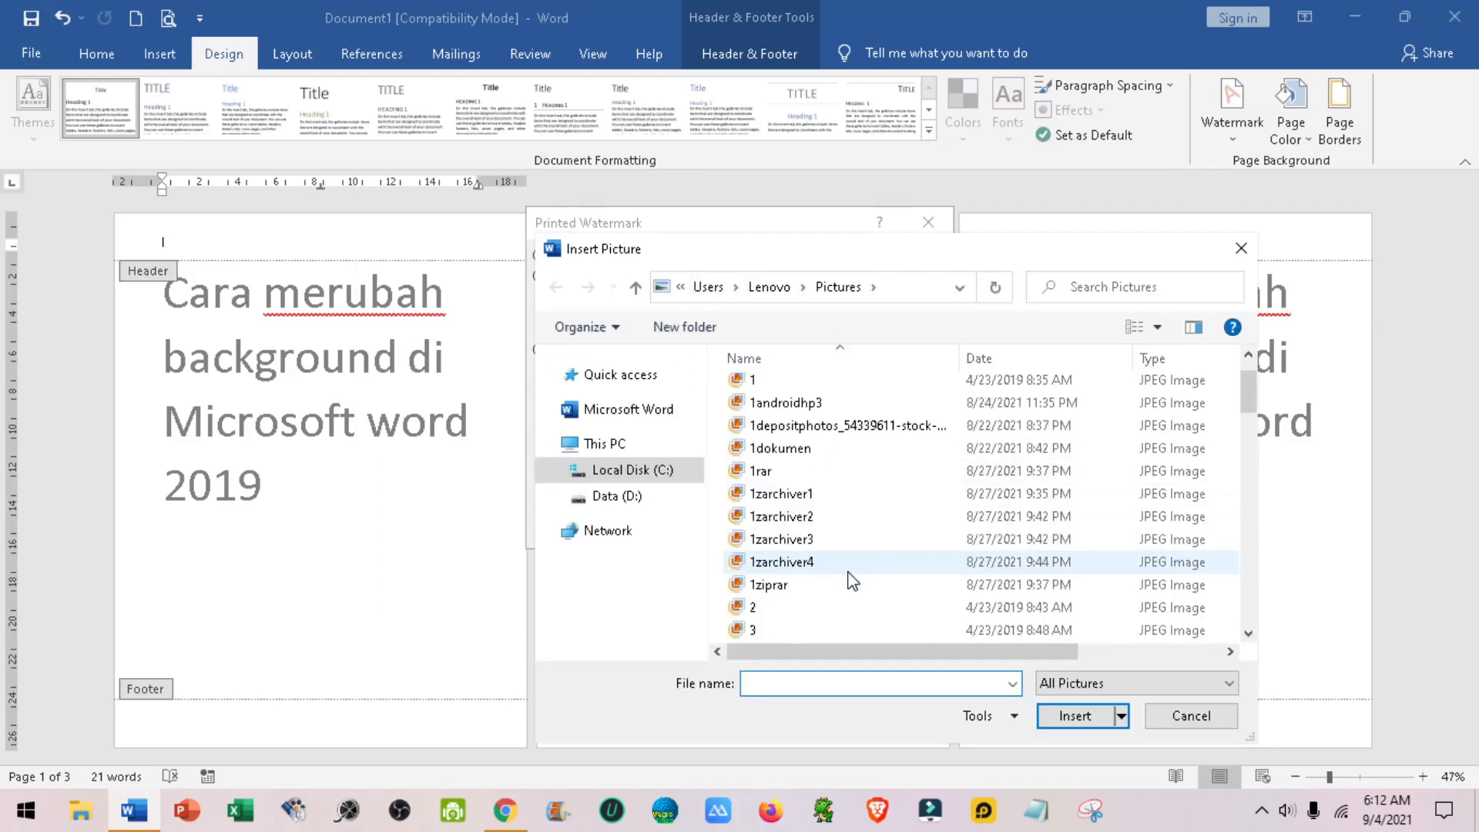
{"action": "left_click", "coordinate": [753, 608]}
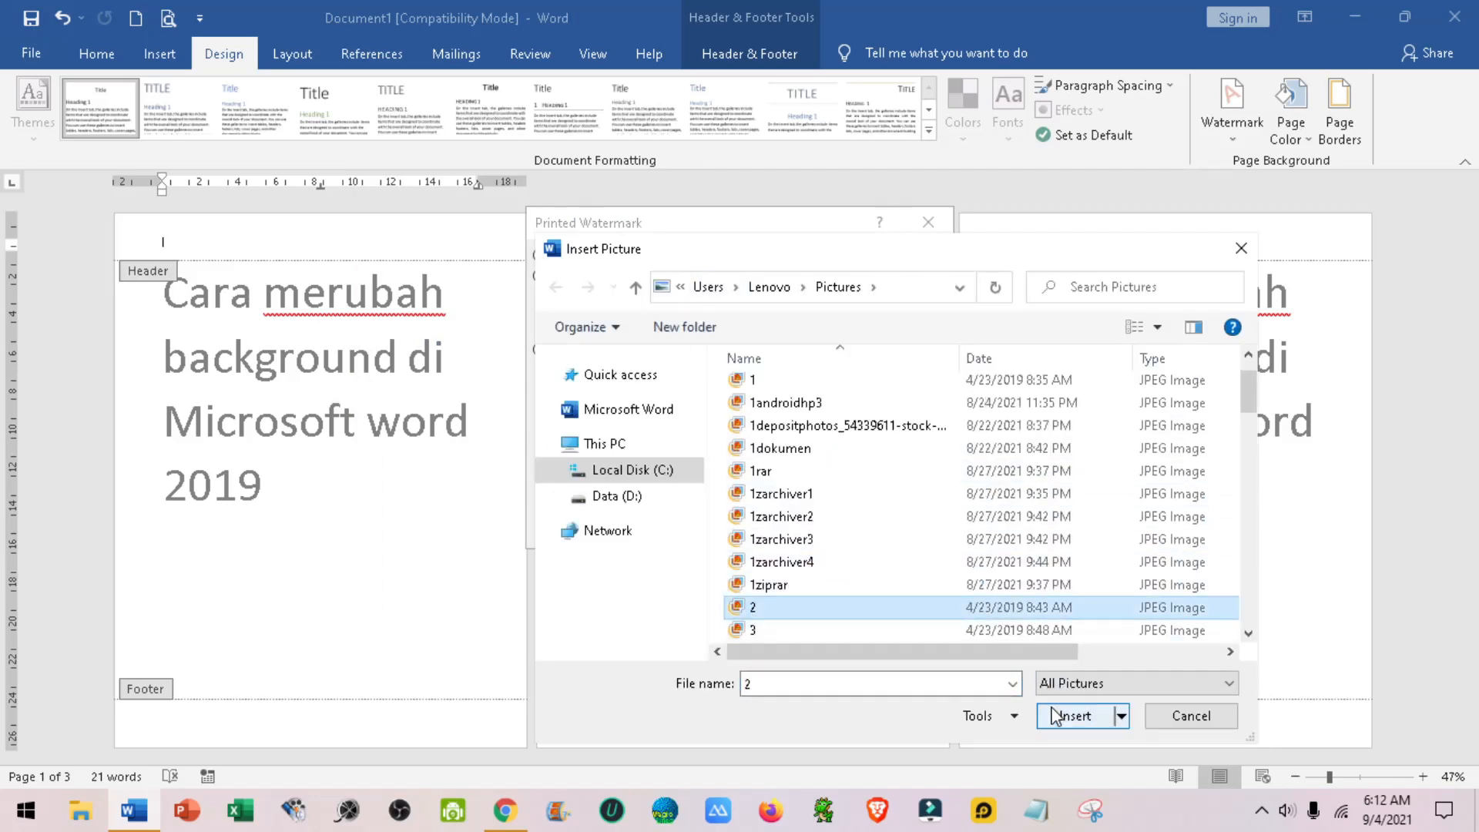
{"action": "left_click", "coordinate": [1073, 716]}
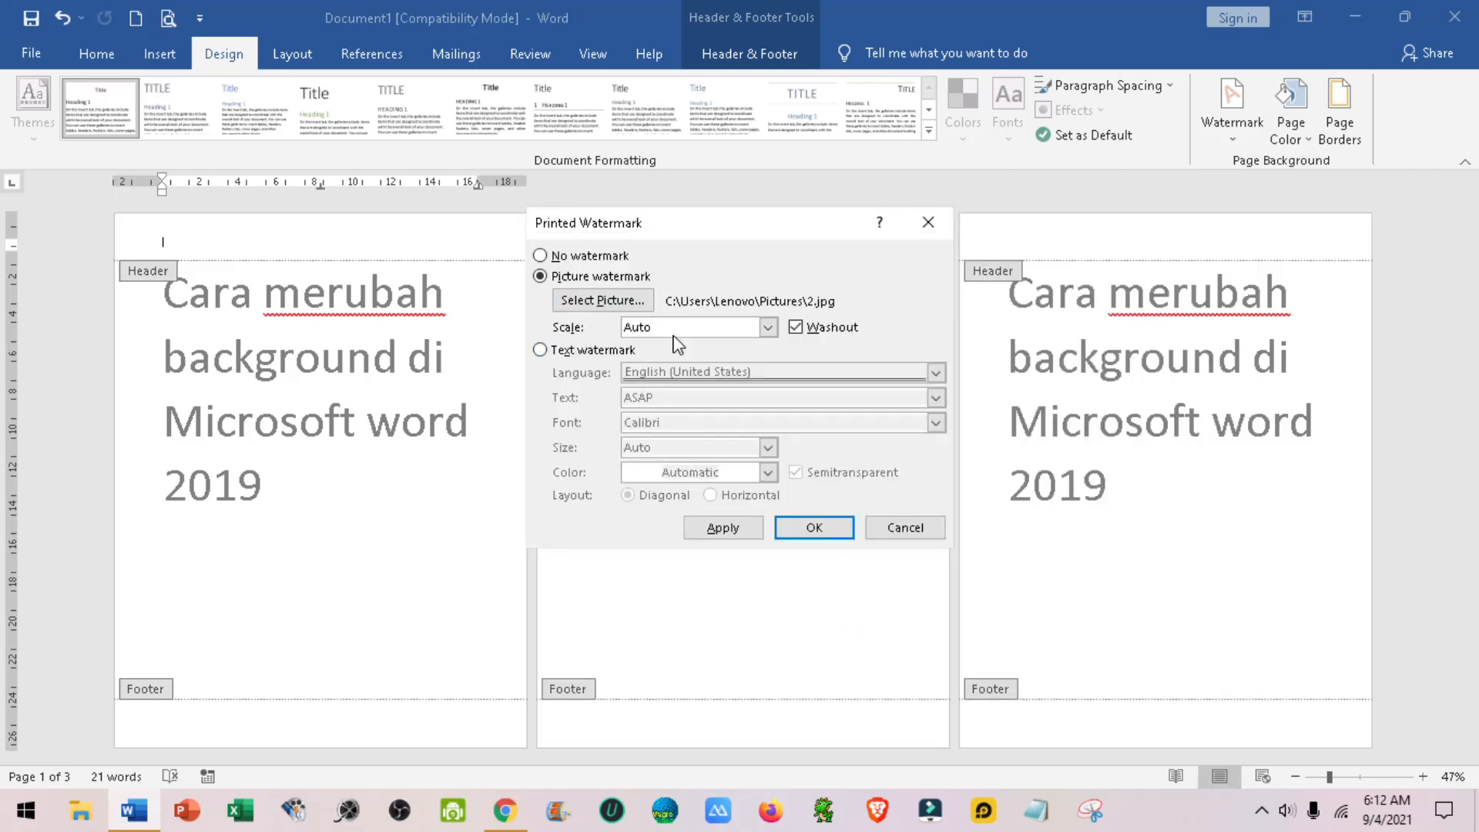
Step: Turn off Washout and apply the picture watermark to the document
{"action": "left_click", "coordinate": [812, 337]}
{"action": "left_click", "coordinate": [741, 530]}
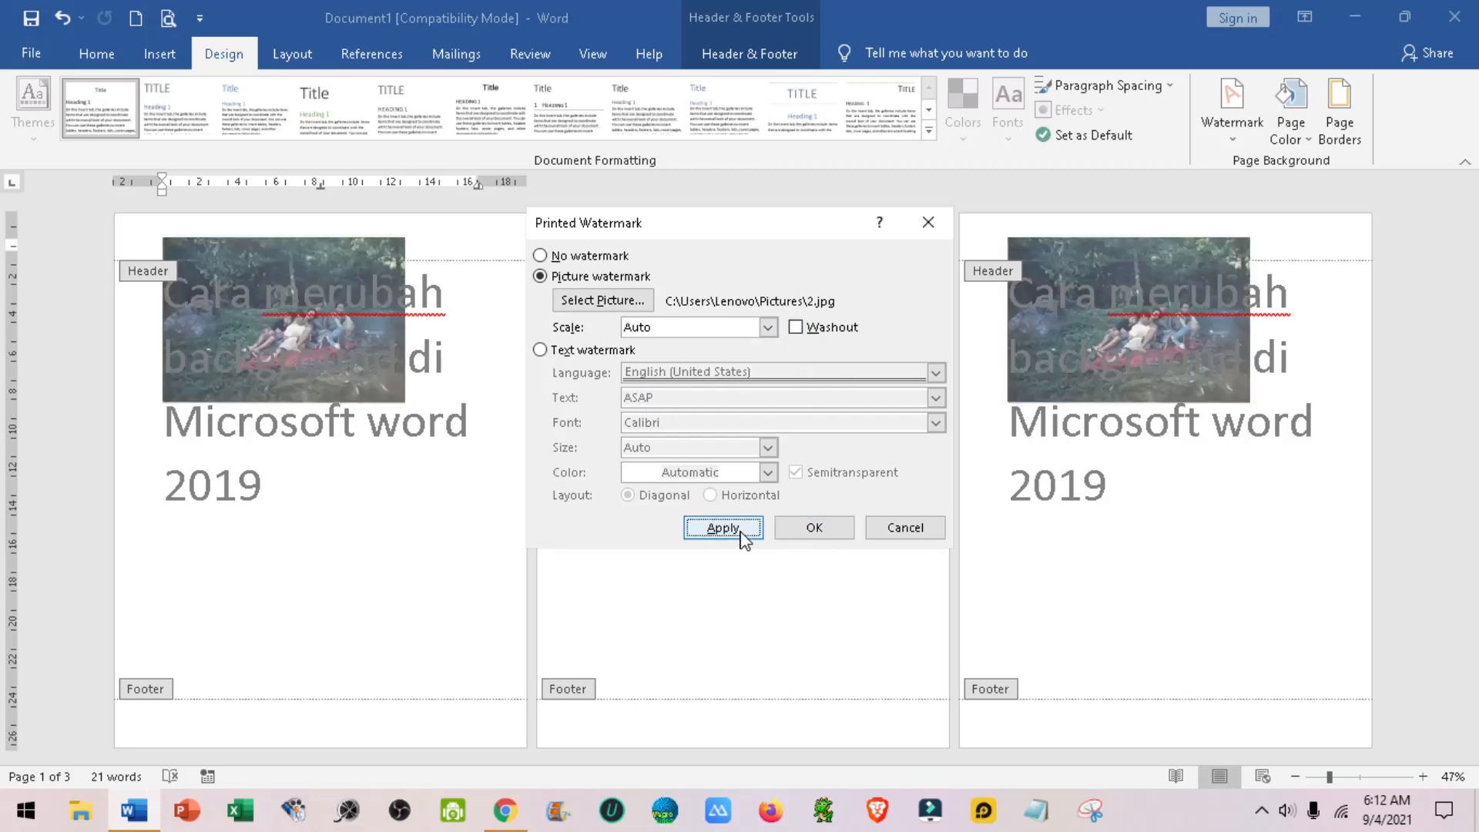
{"action": "left_click", "coordinate": [915, 536]}
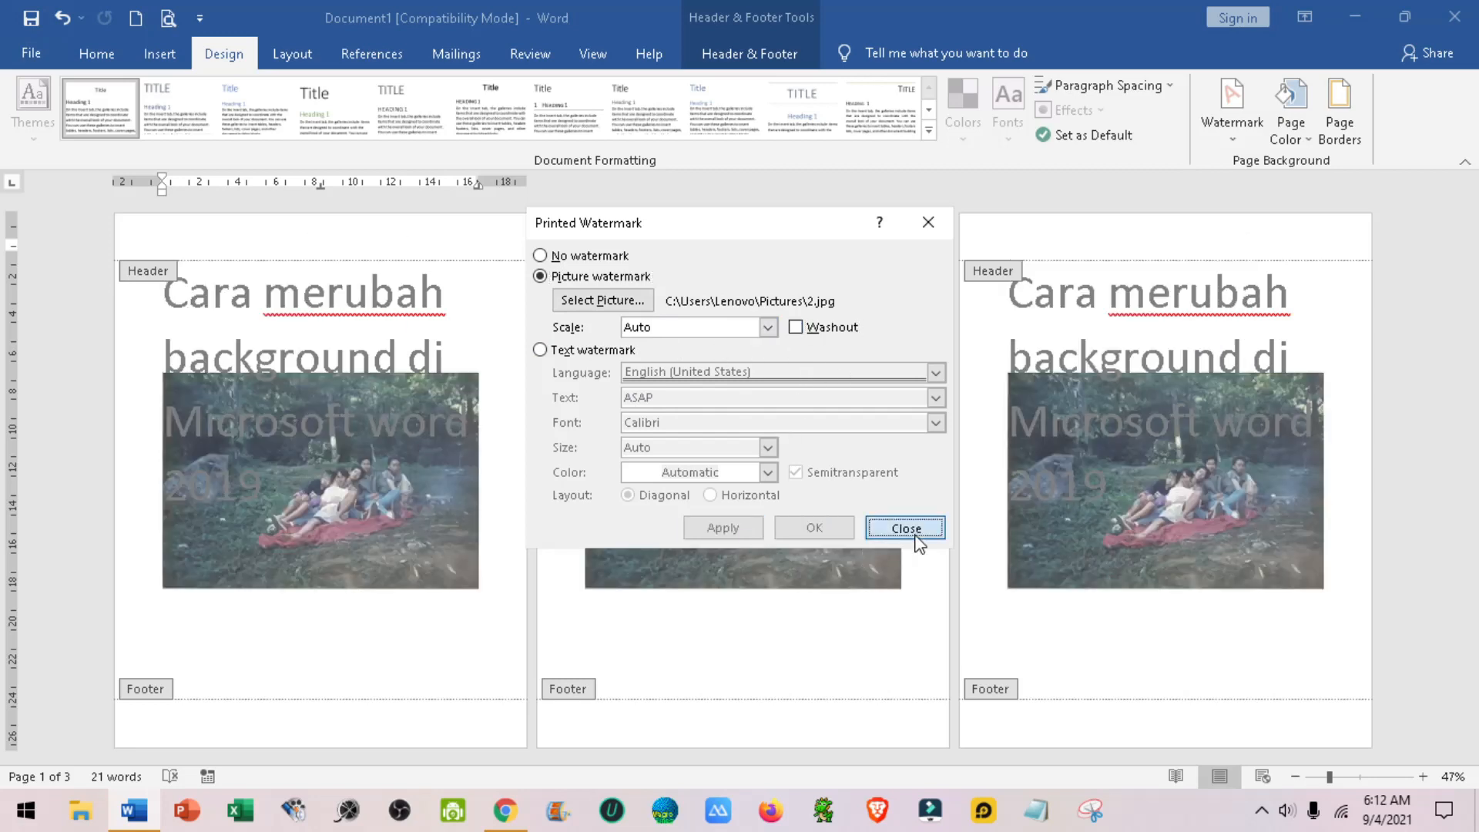
Step: Select the first page's watermark picture and save it to the Watermarks gallery as 2 in the Confidential category
{"action": "left_click", "coordinate": [313, 508]}
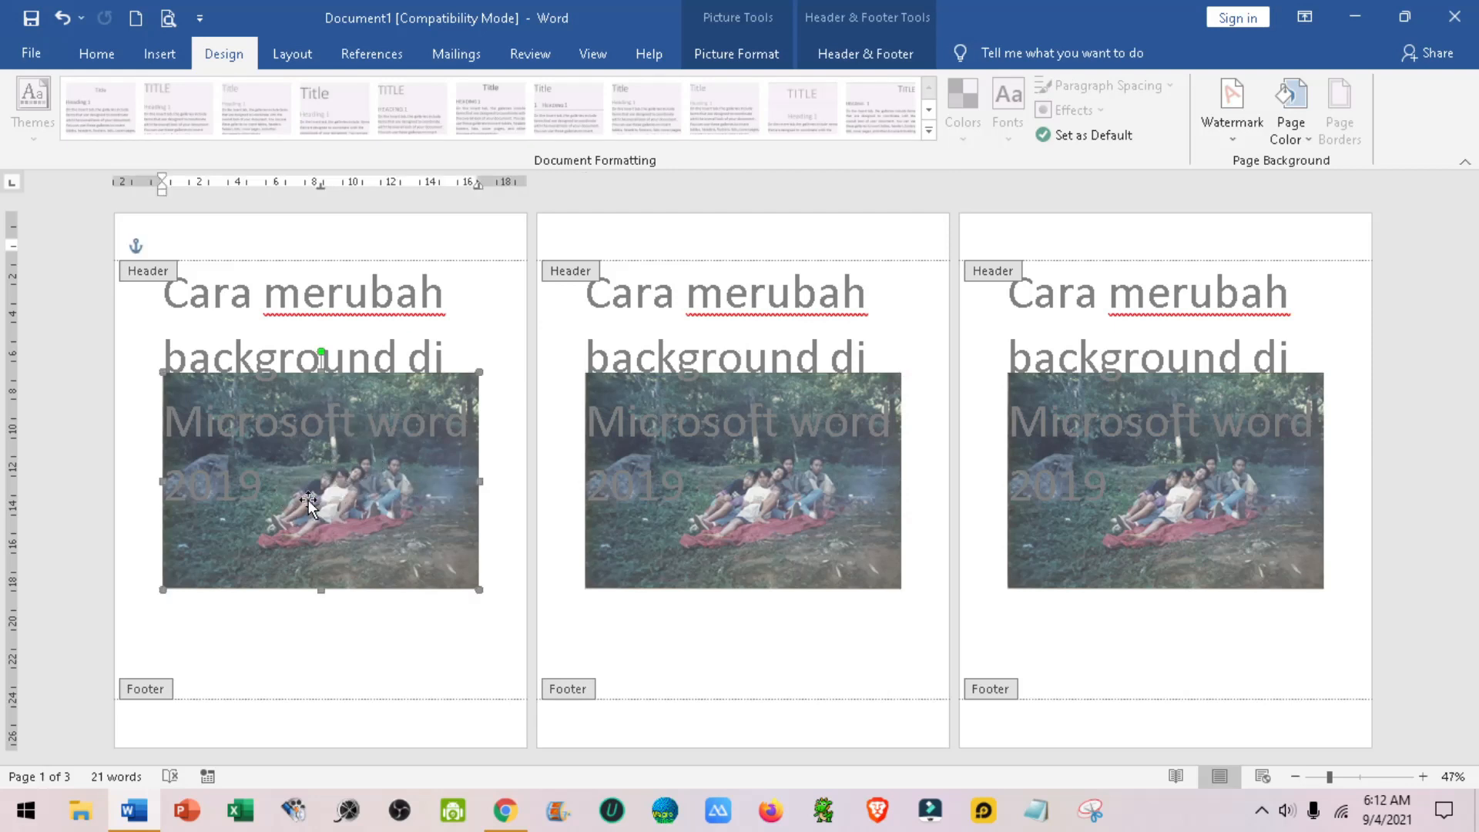
{"action": "left_click", "coordinate": [1232, 115]}
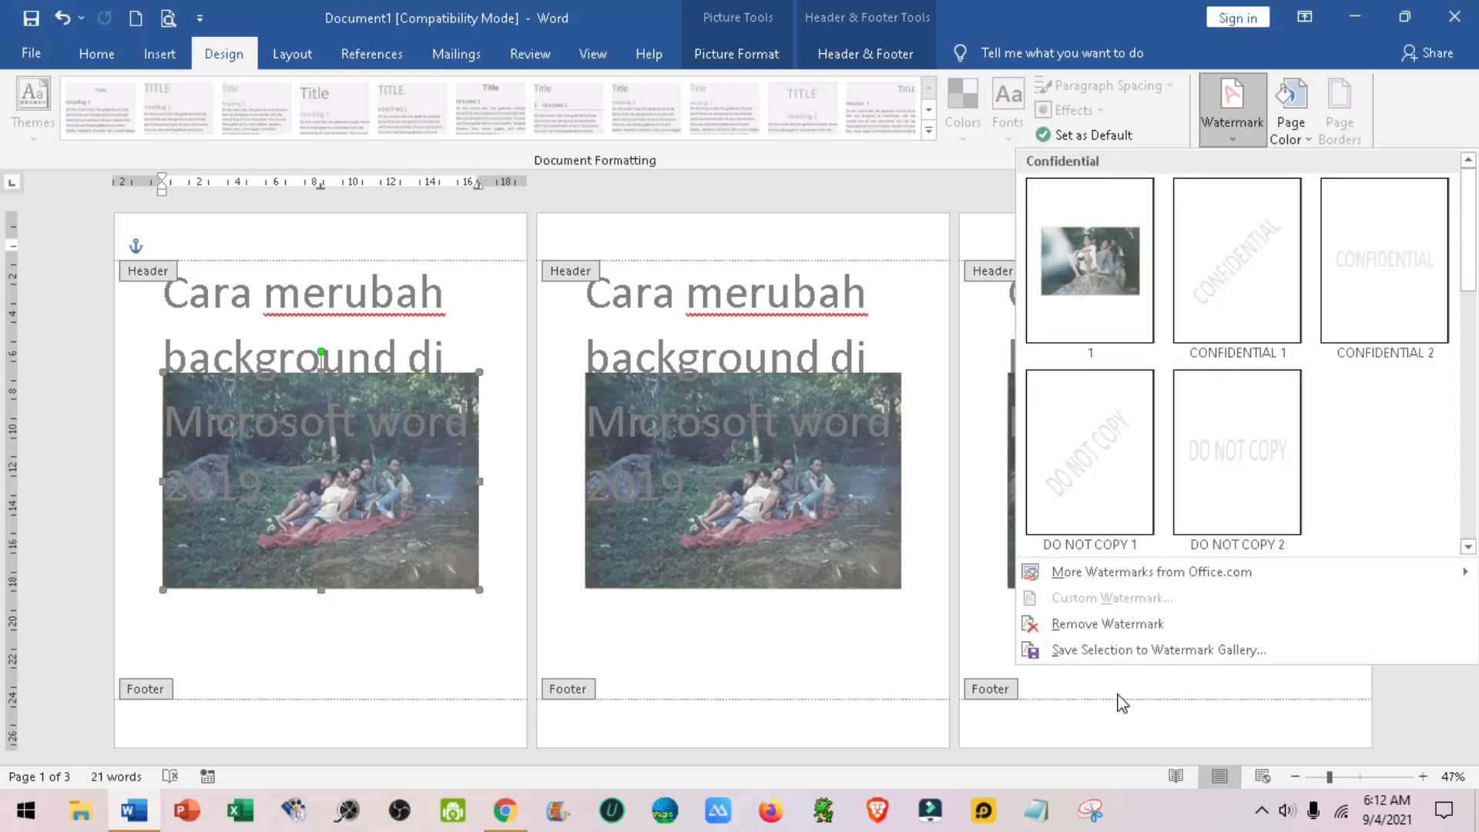
{"action": "left_click", "coordinate": [1097, 650]}
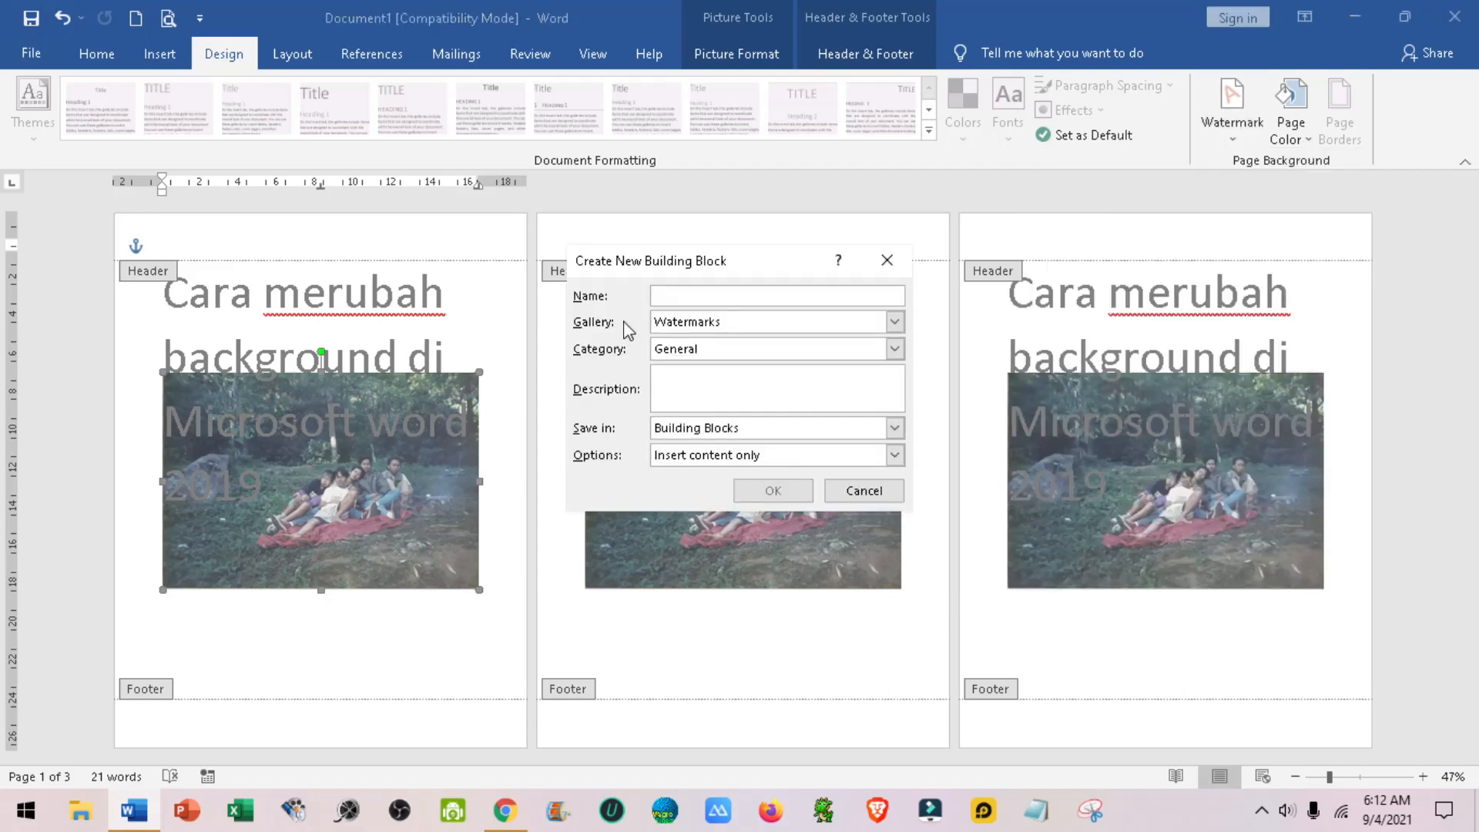
{"action": "type", "text": "2"}
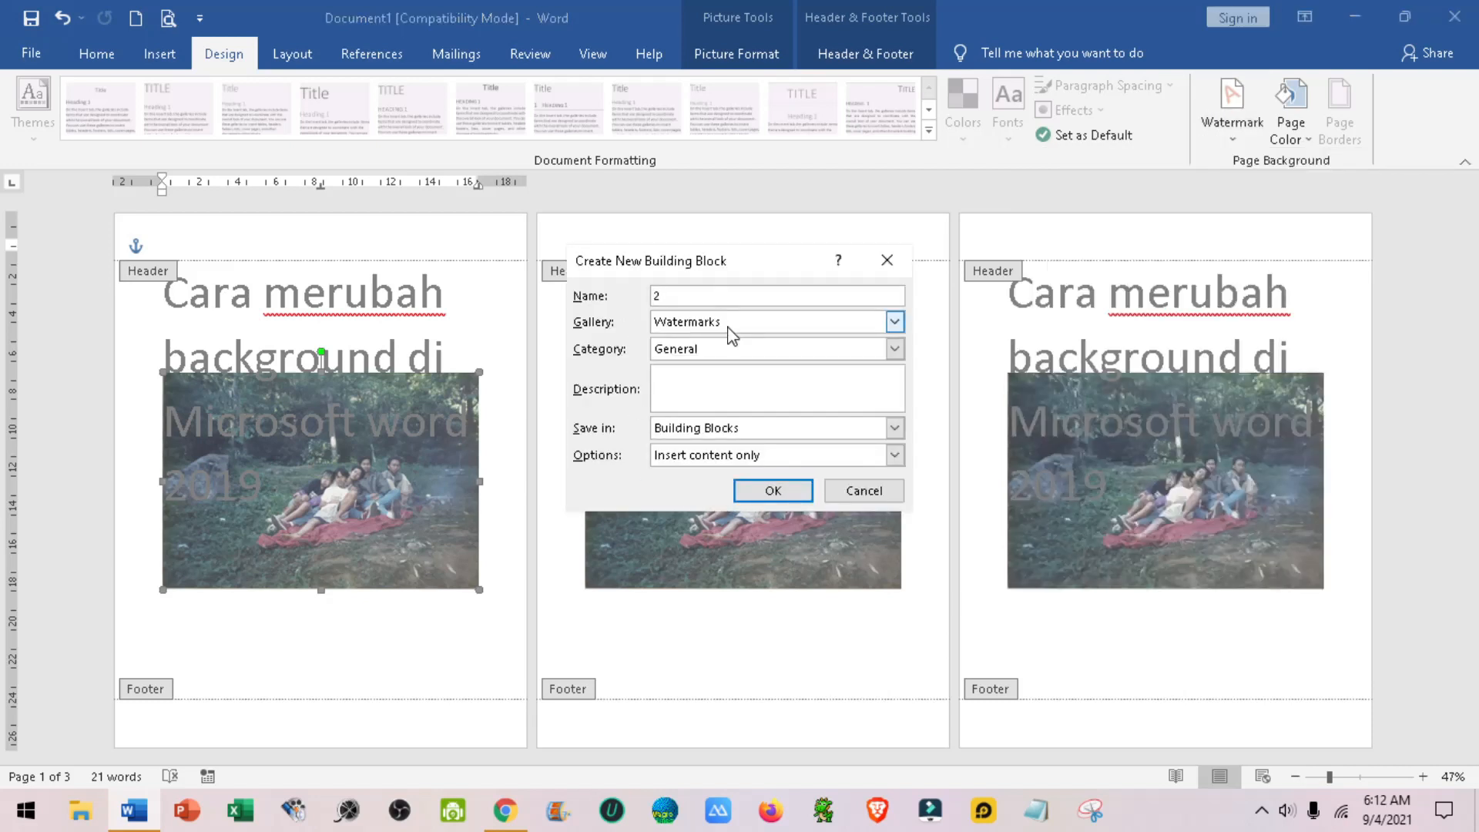
{"action": "left_click", "coordinate": [893, 349]}
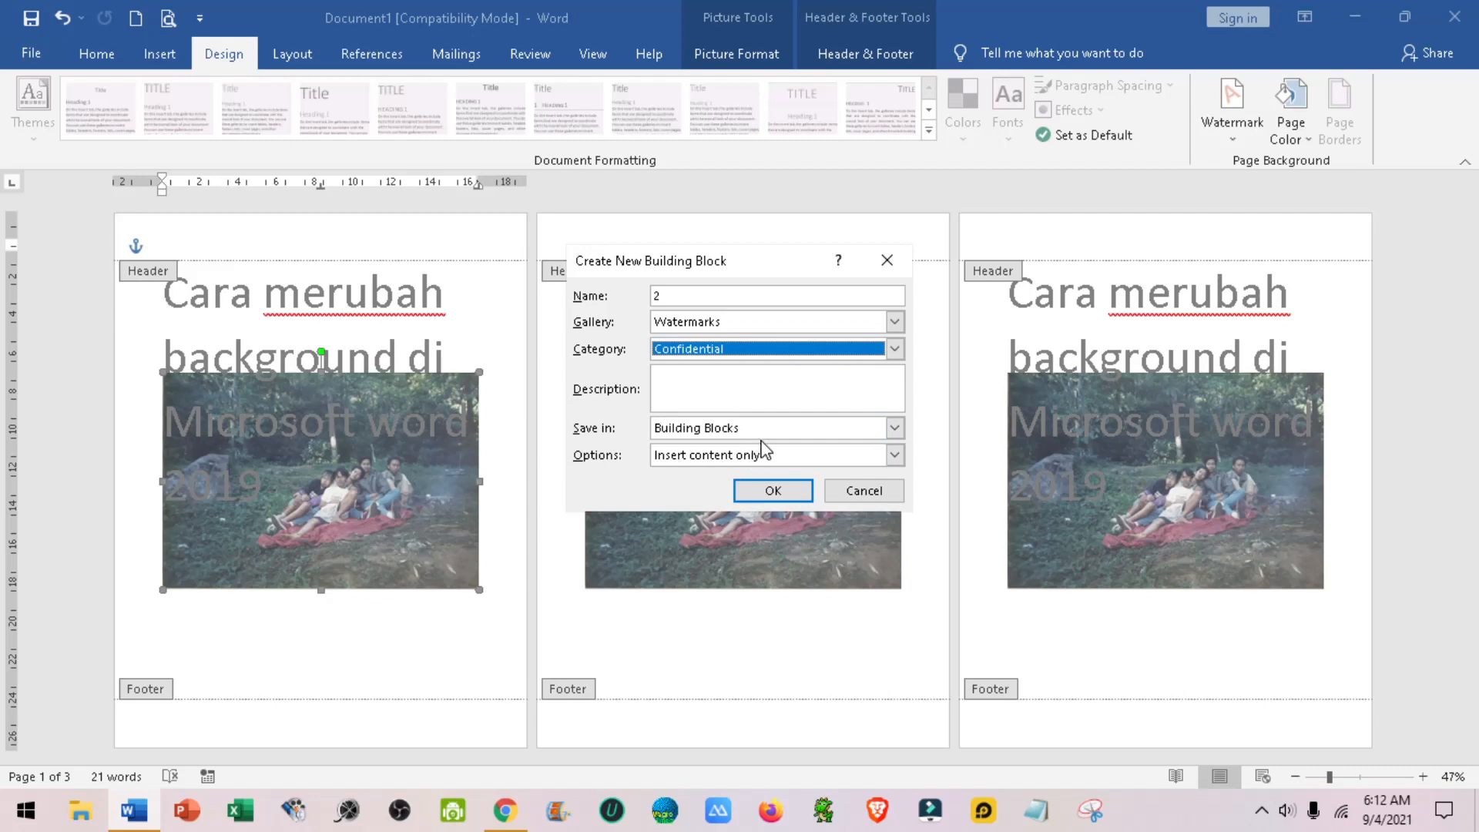
{"action": "left_click", "coordinate": [772, 491]}
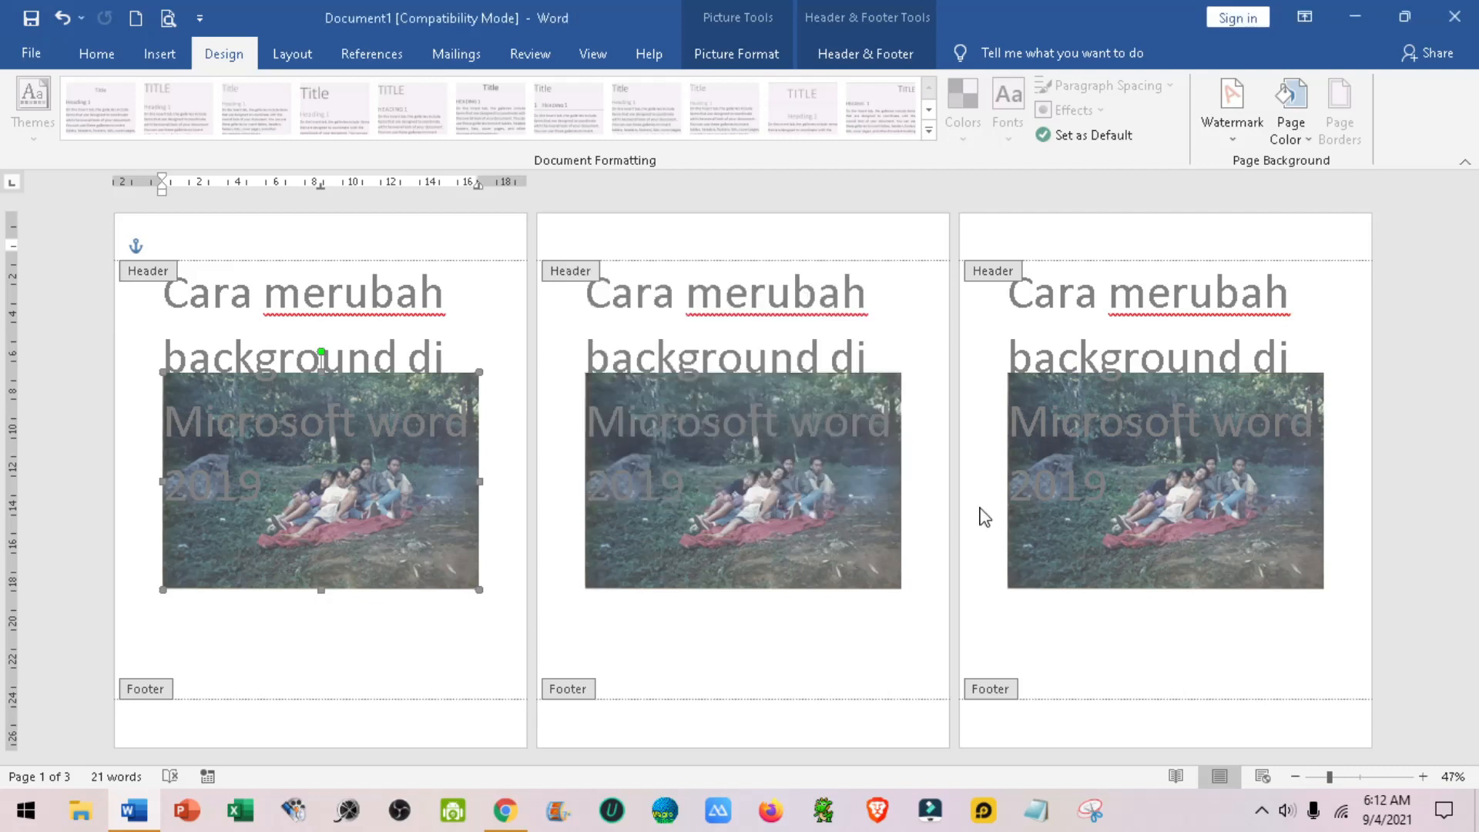
Step: Check the watermark gallery for the saved entry 2 and cut the selected watermark picture from the header
{"action": "left_click", "coordinate": [1233, 142]}
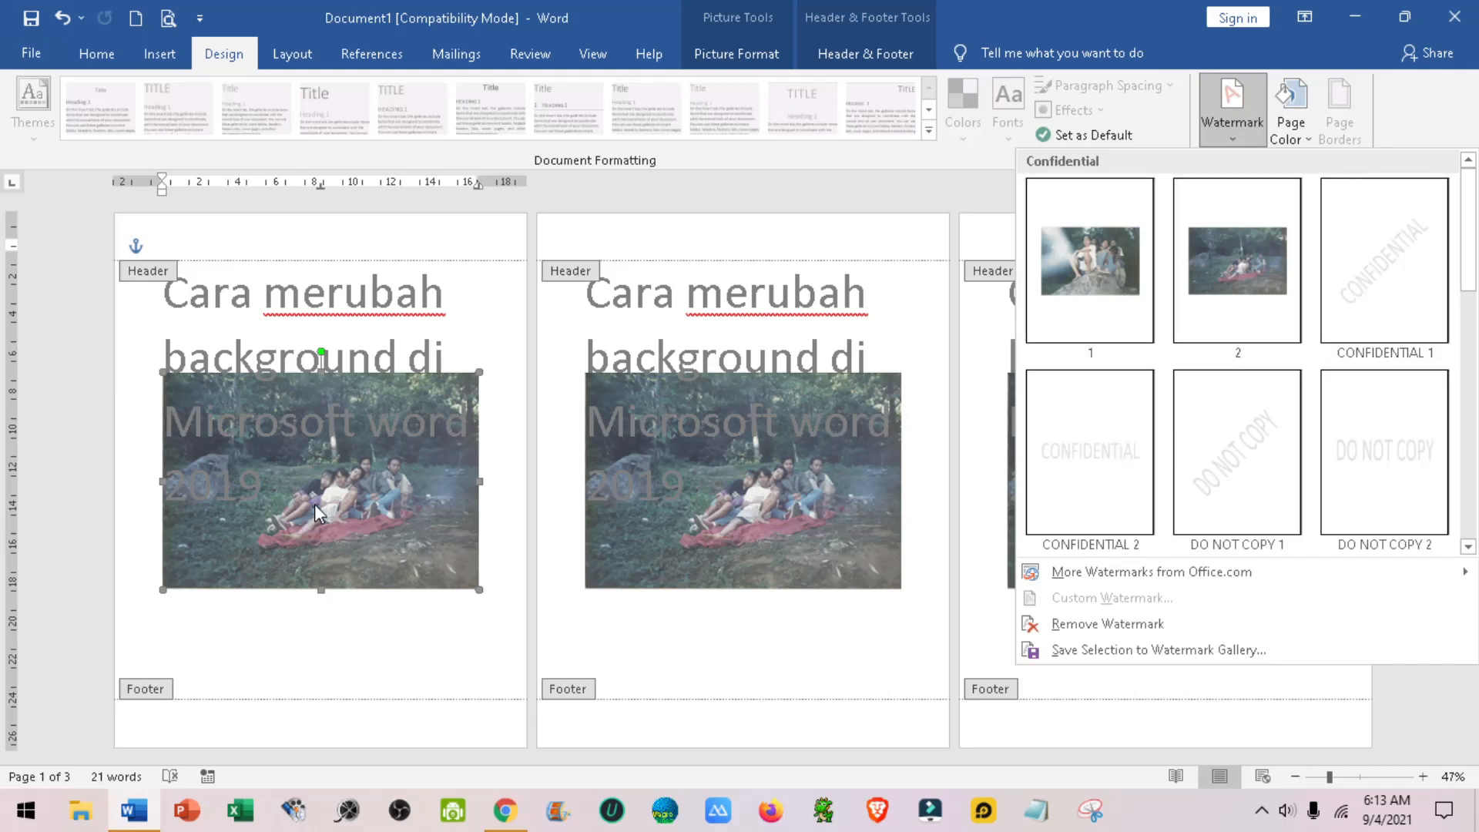
{"action": "left_click", "coordinate": [289, 664]}
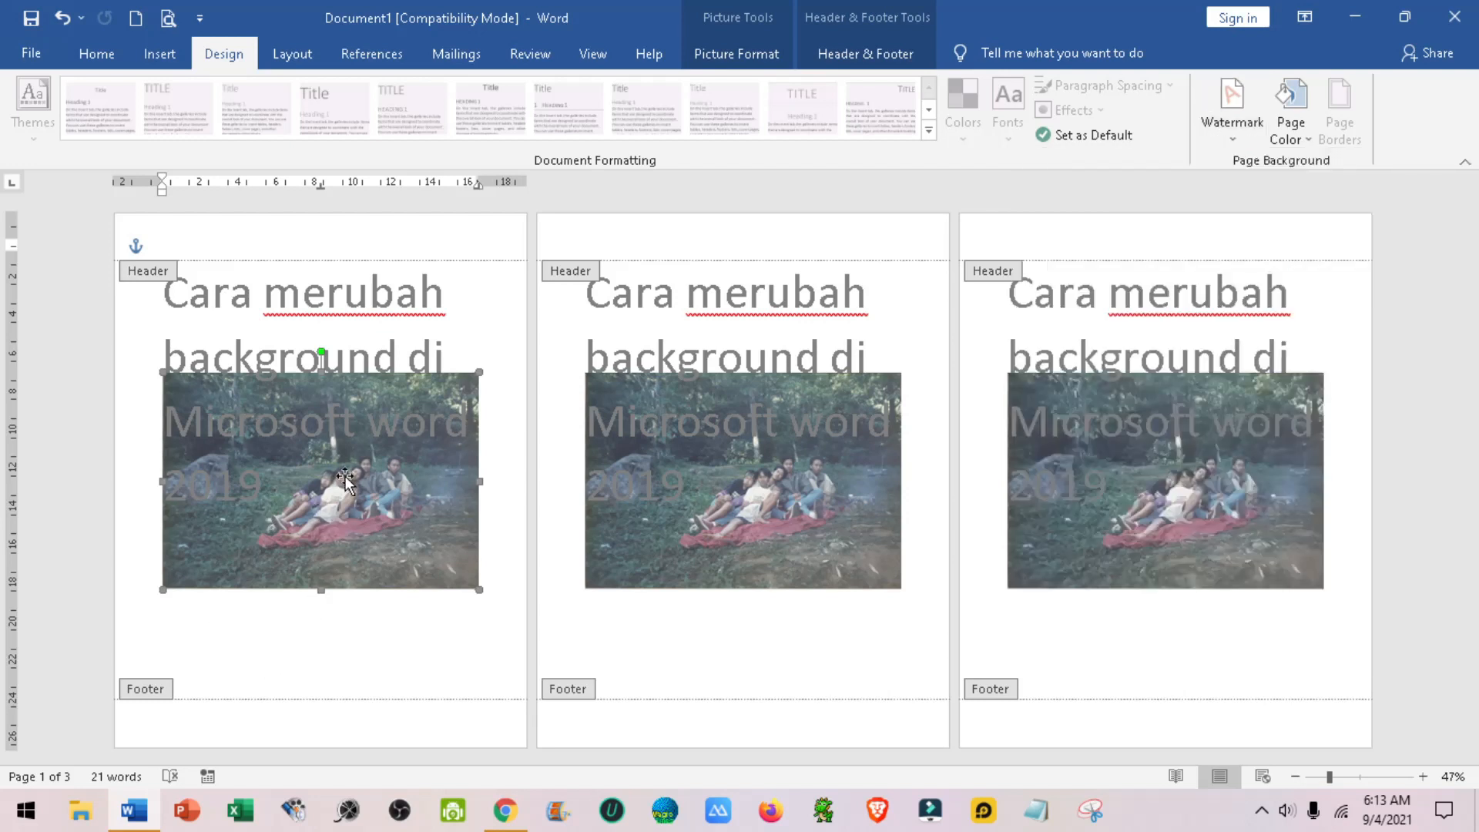
{"action": "right_click", "coordinate": [343, 472]}
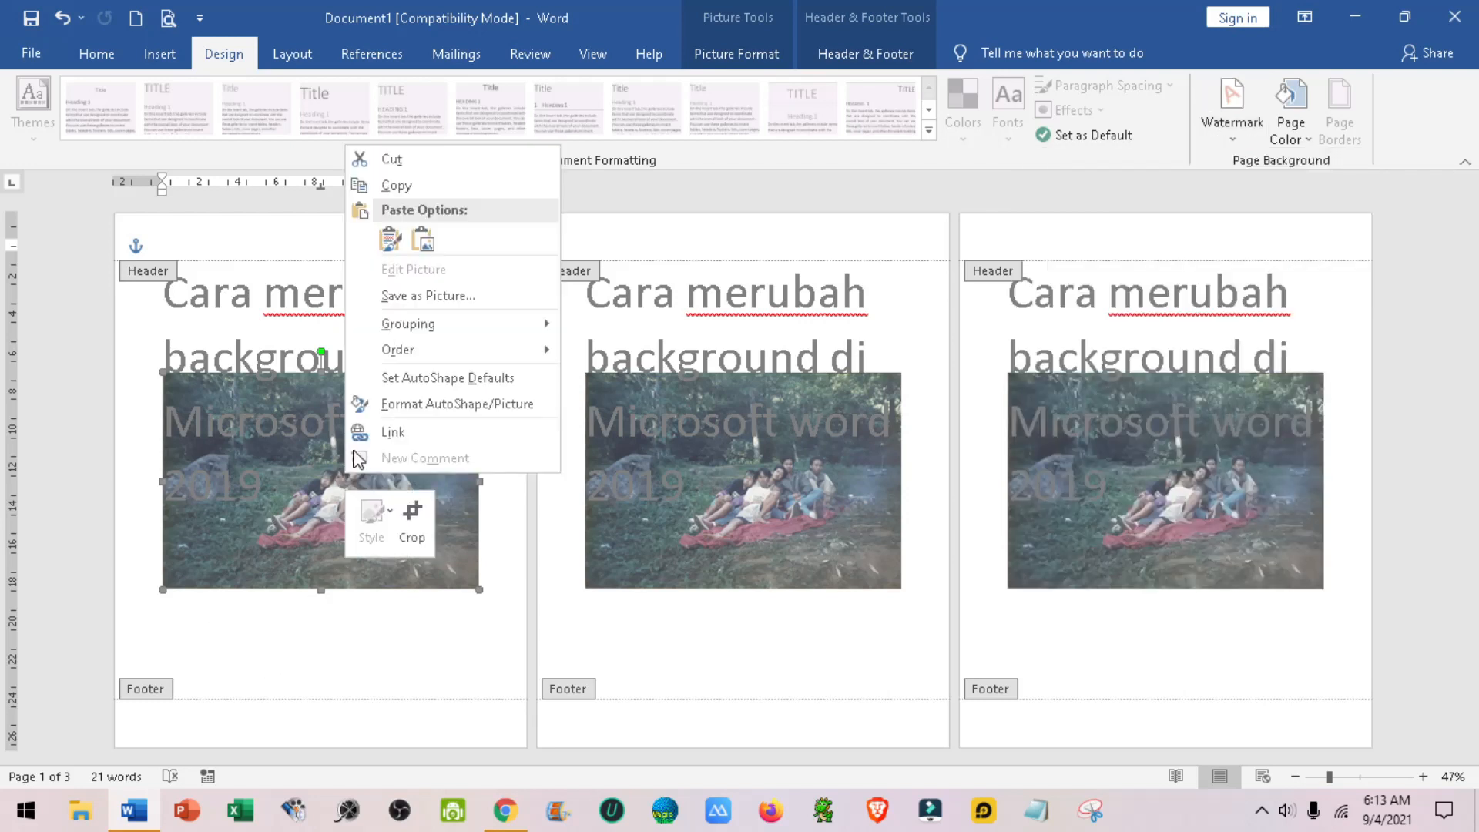
{"action": "left_click", "coordinate": [436, 164]}
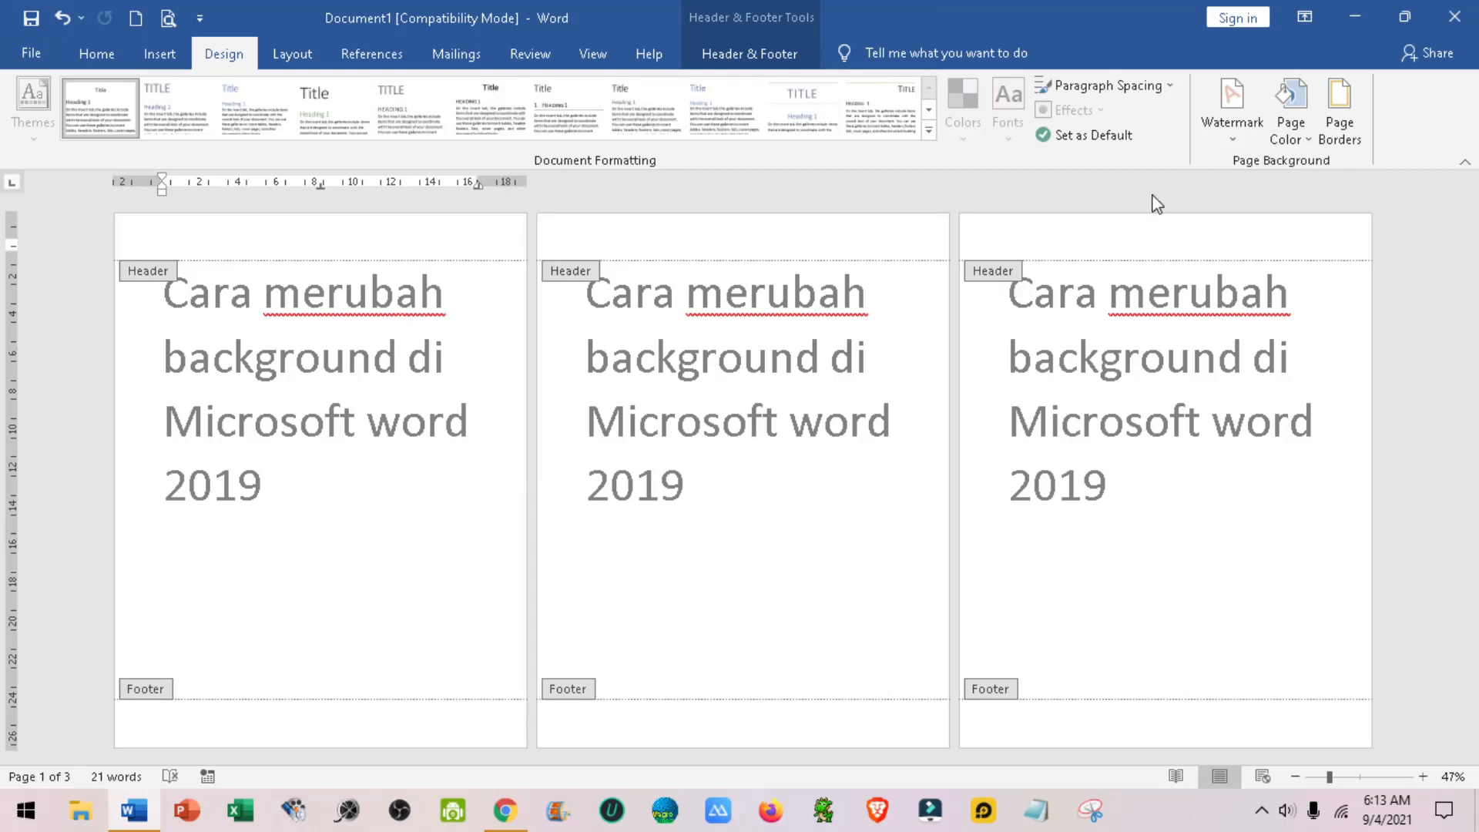
Step: Set up a custom picture watermark using the image file 3 from the Pictures folder
{"action": "left_click", "coordinate": [1241, 142]}
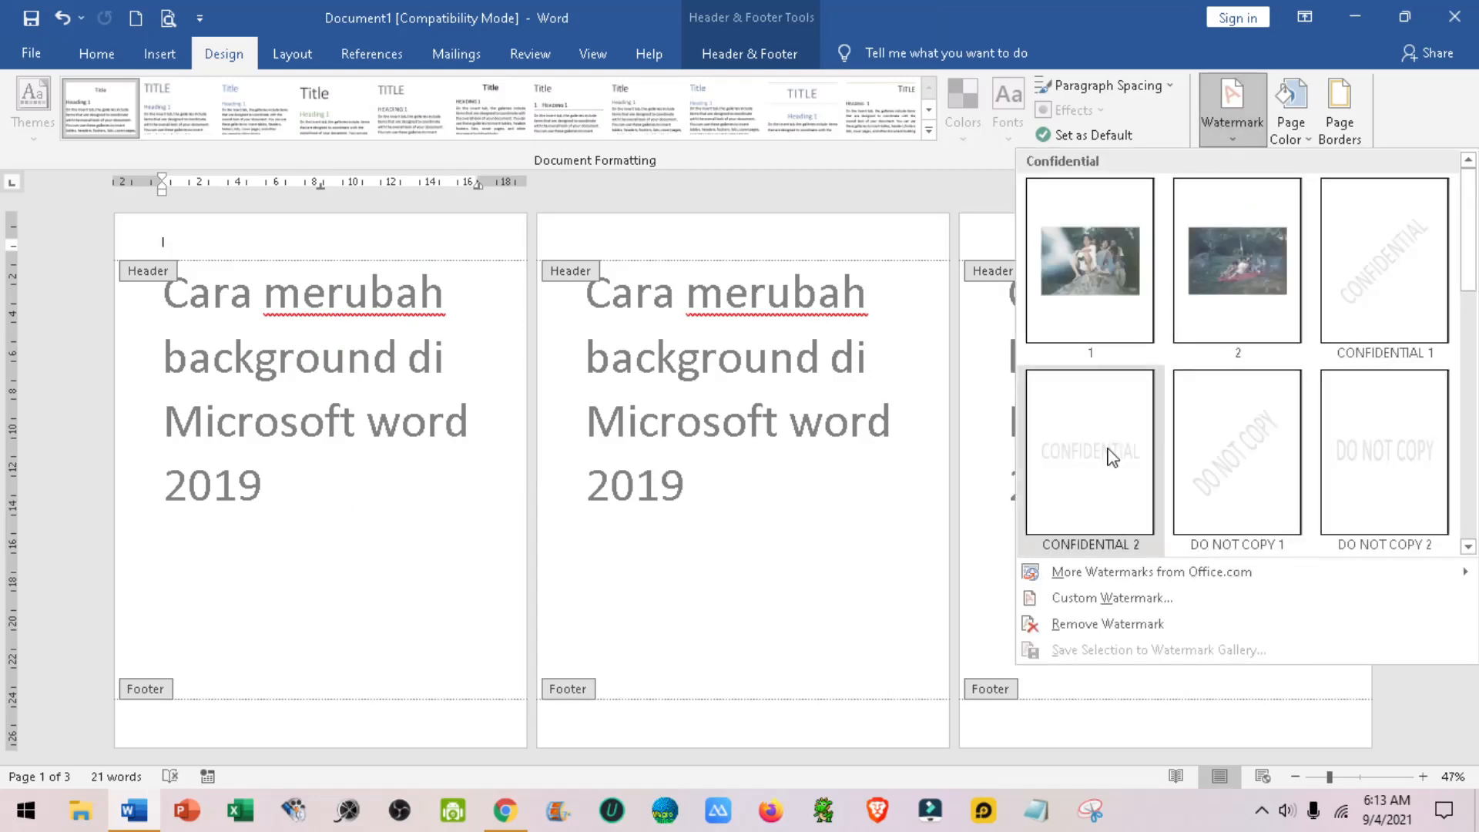
{"action": "left_click", "coordinate": [1097, 597]}
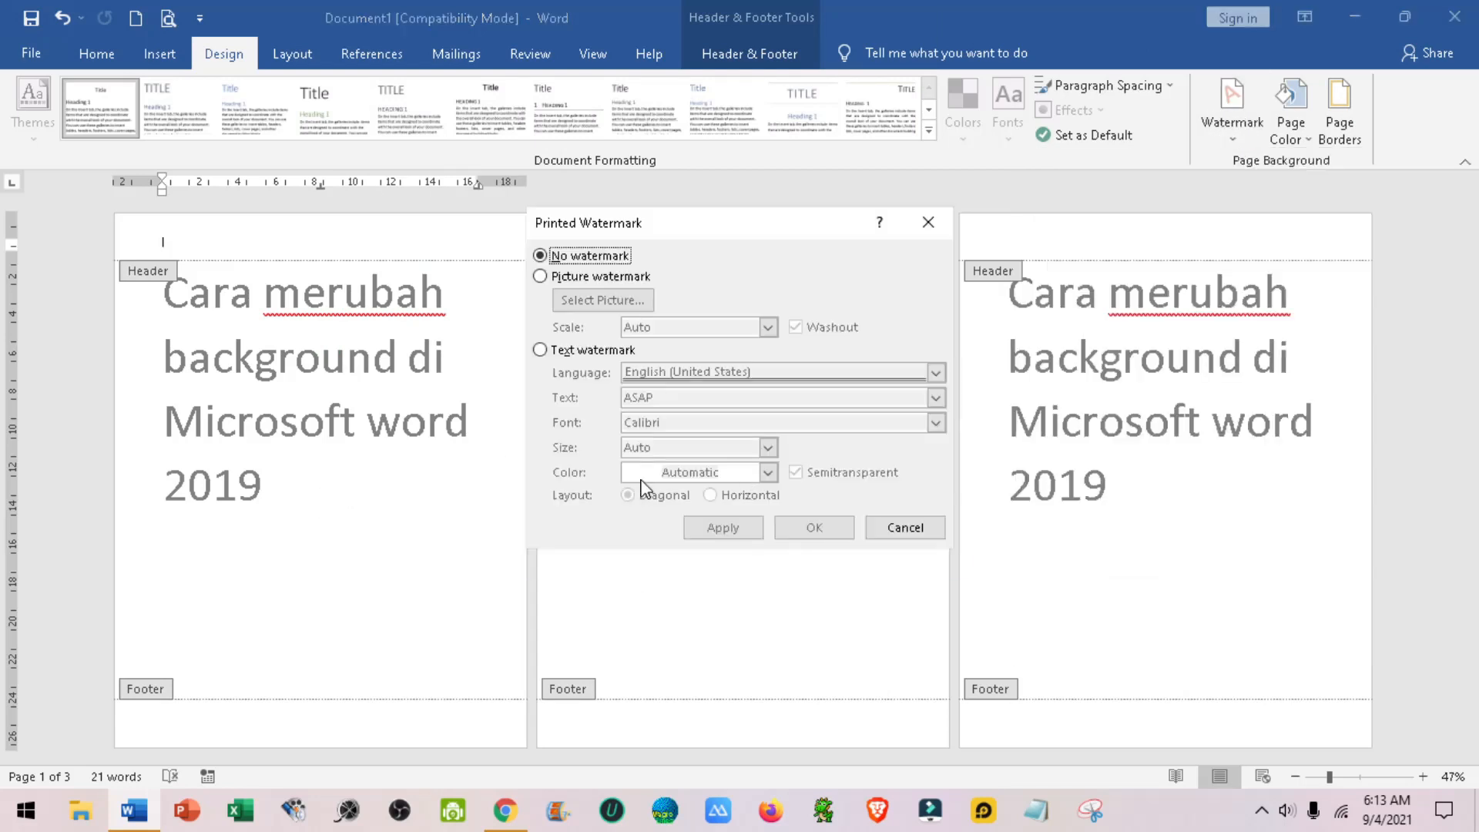
{"action": "left_click", "coordinate": [595, 277]}
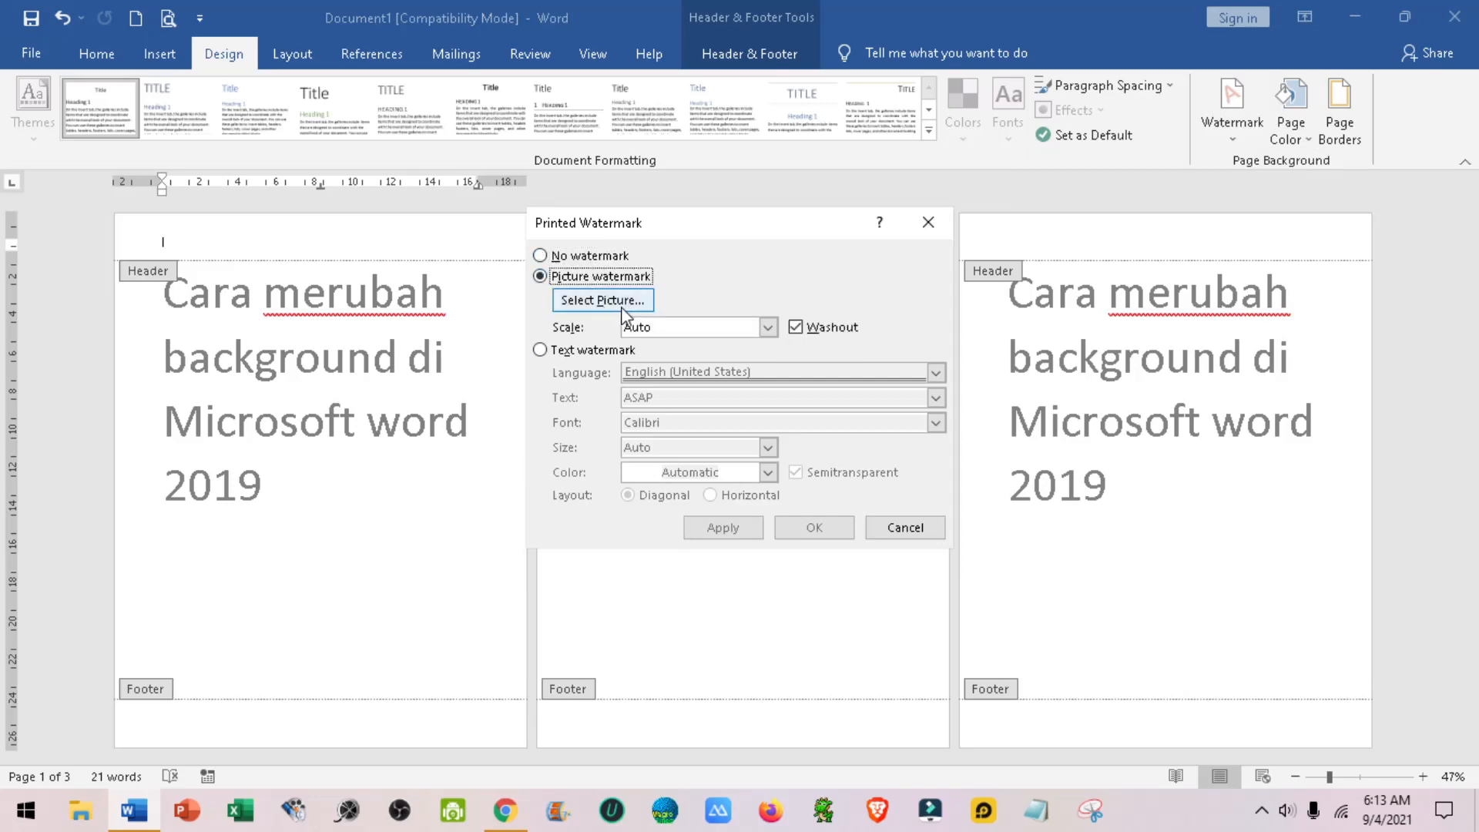
{"action": "left_click", "coordinate": [622, 308]}
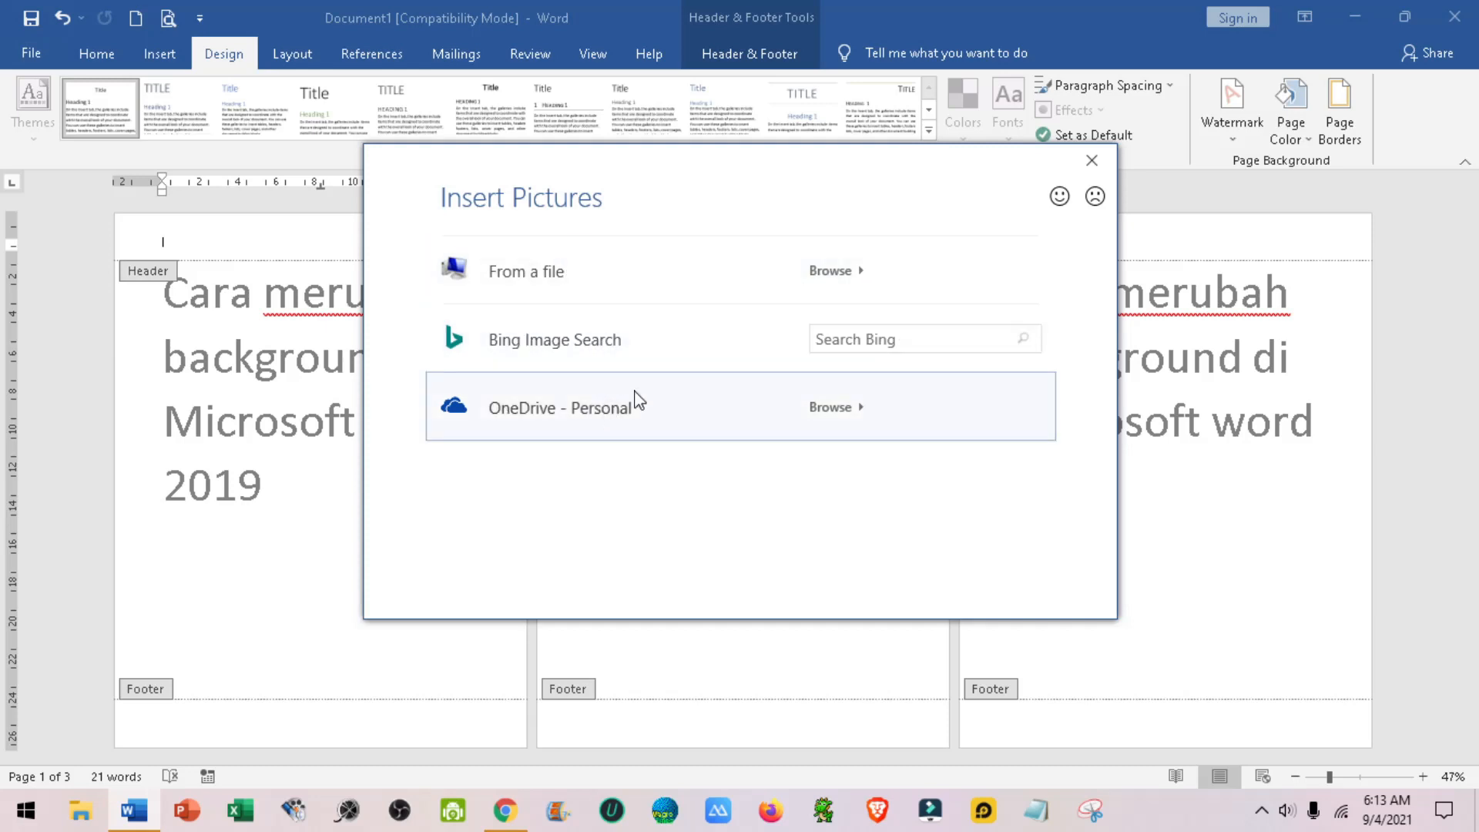
{"action": "left_click", "coordinate": [844, 276]}
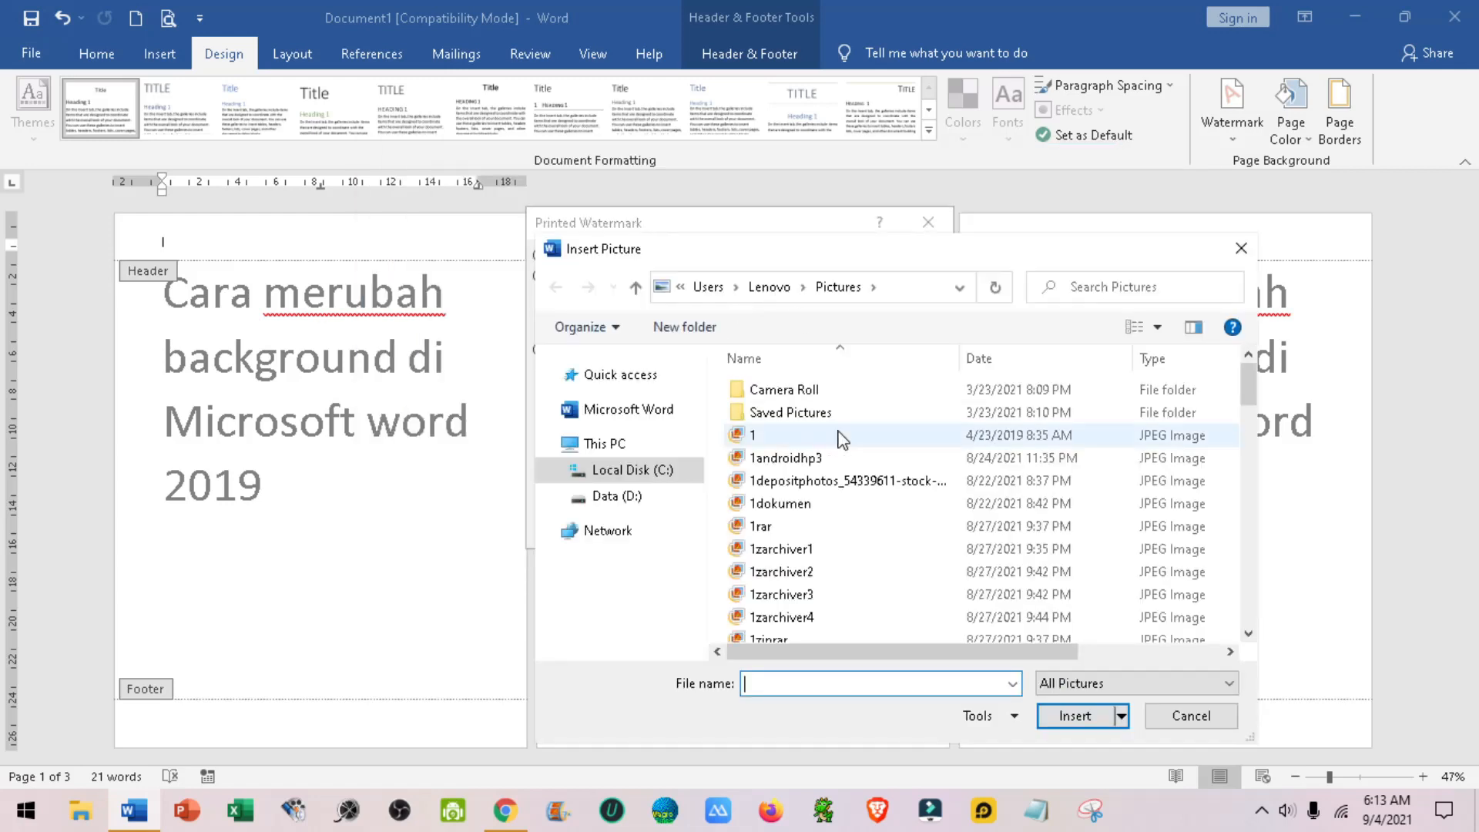
{"action": "scroll", "coordinate": [785, 537], "scroll_direction": "down", "scroll_amount": 2}
{"action": "left_click", "coordinate": [753, 563]}
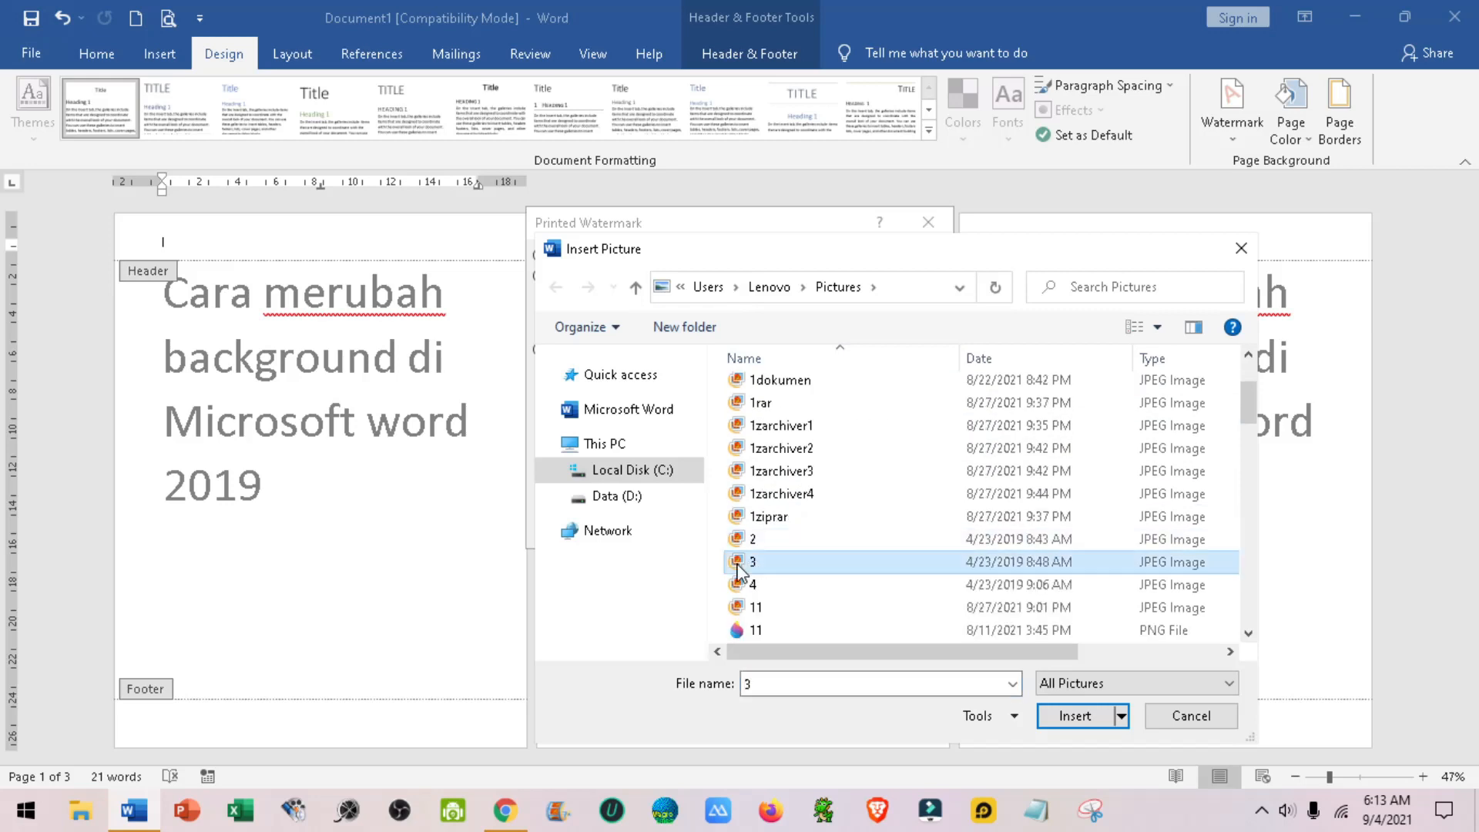
{"action": "left_click", "coordinate": [1086, 720]}
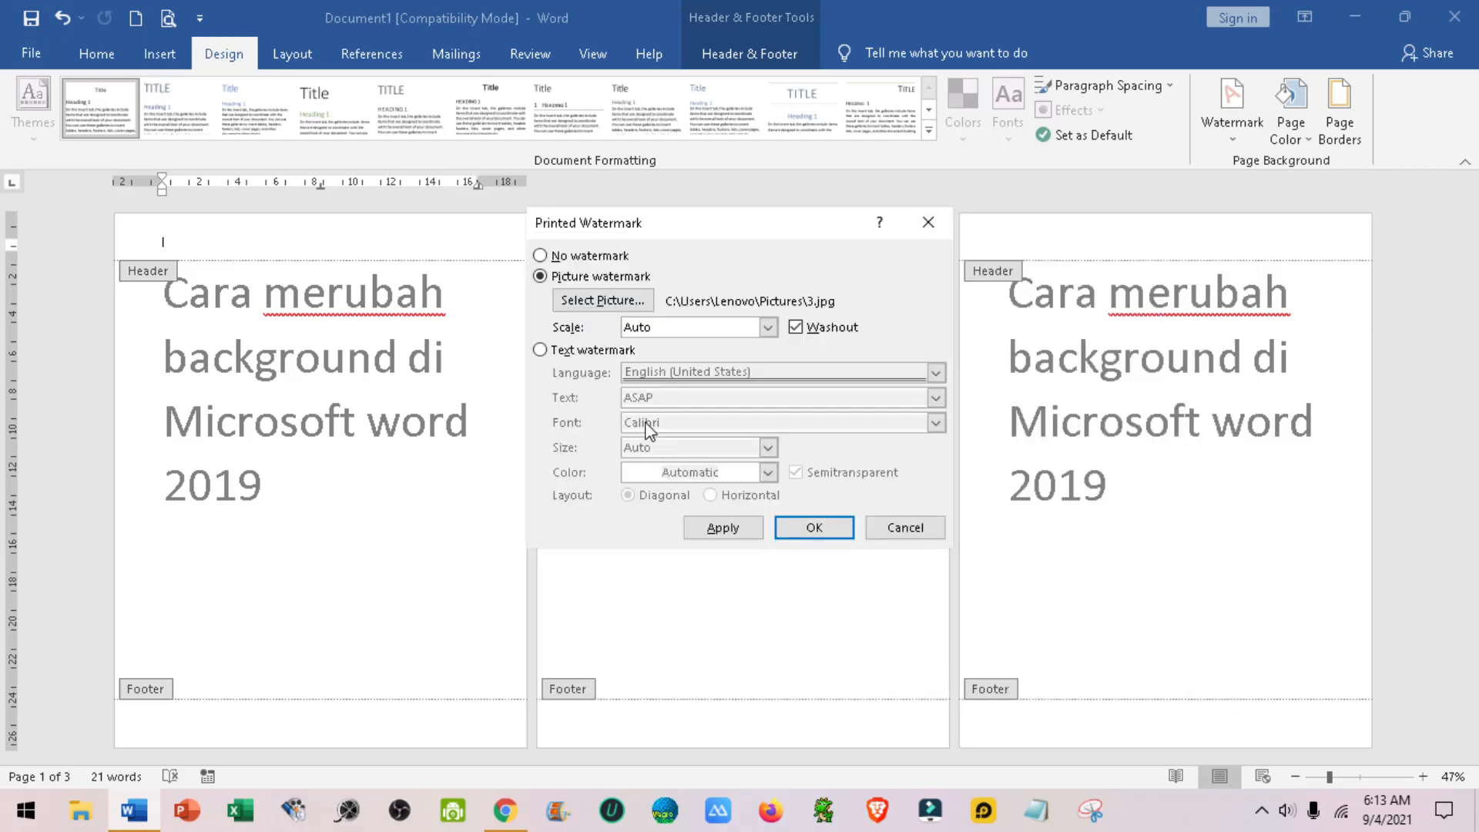
Step: Turn off Washout for picture 3, apply it as the document's watermark and close the watermark settings
{"action": "left_click", "coordinate": [830, 327]}
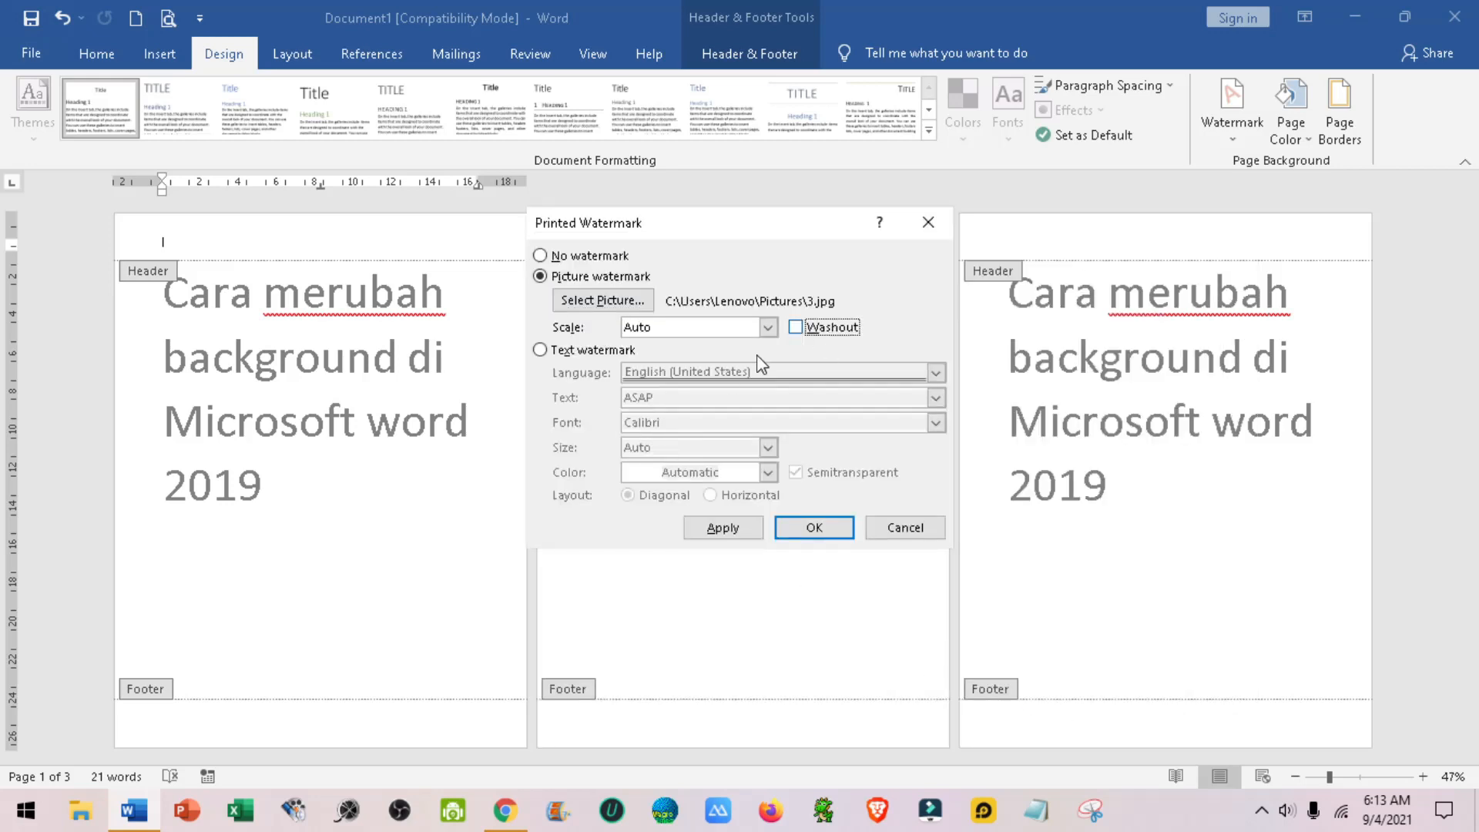
{"action": "left_click", "coordinate": [731, 528]}
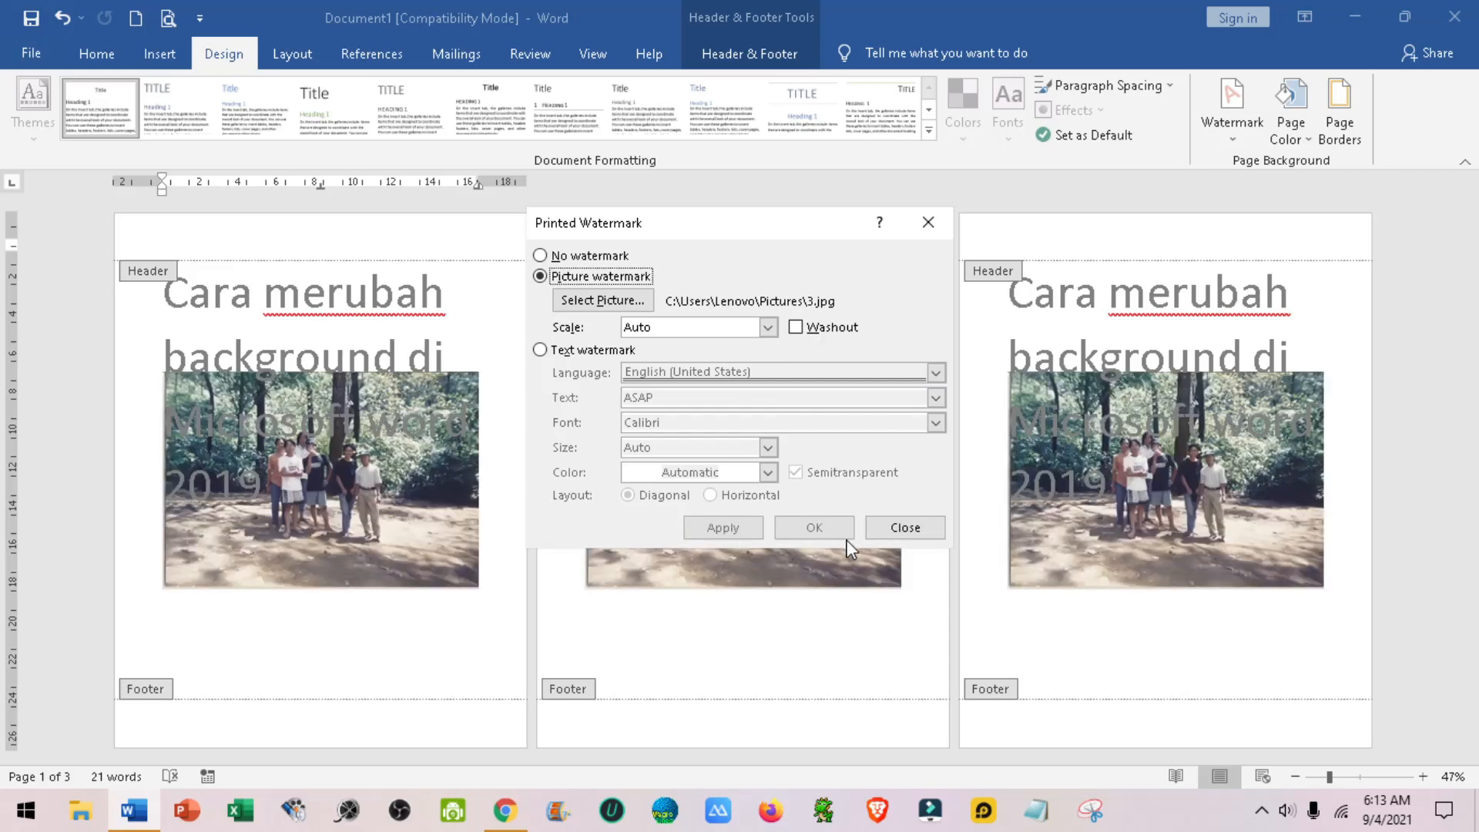
{"action": "left_click", "coordinate": [909, 536]}
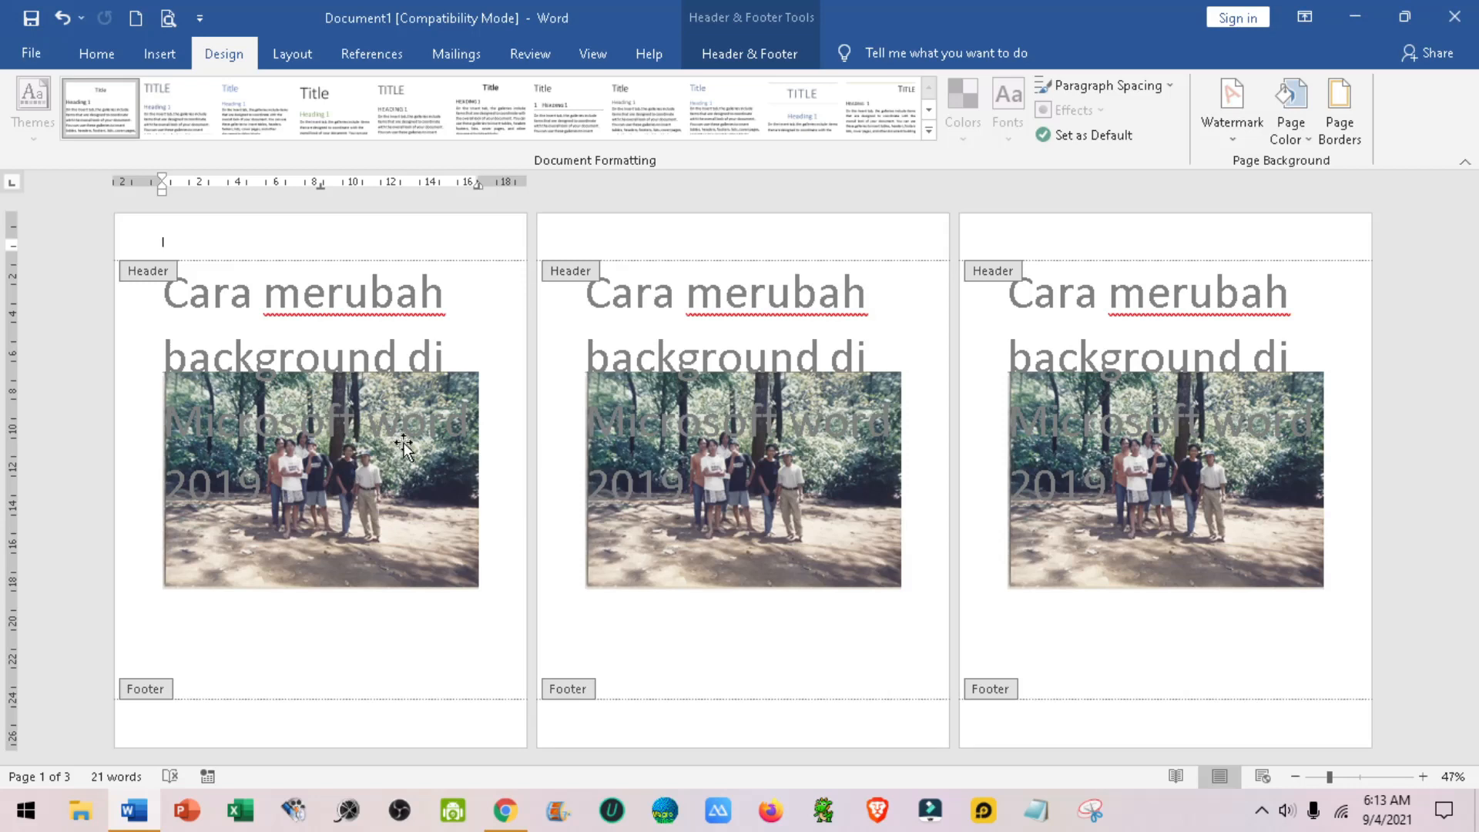
Step: Select the first page's watermark picture and save it to the Watermarks gallery as 3 in the Confidential category
{"action": "left_click", "coordinate": [307, 471]}
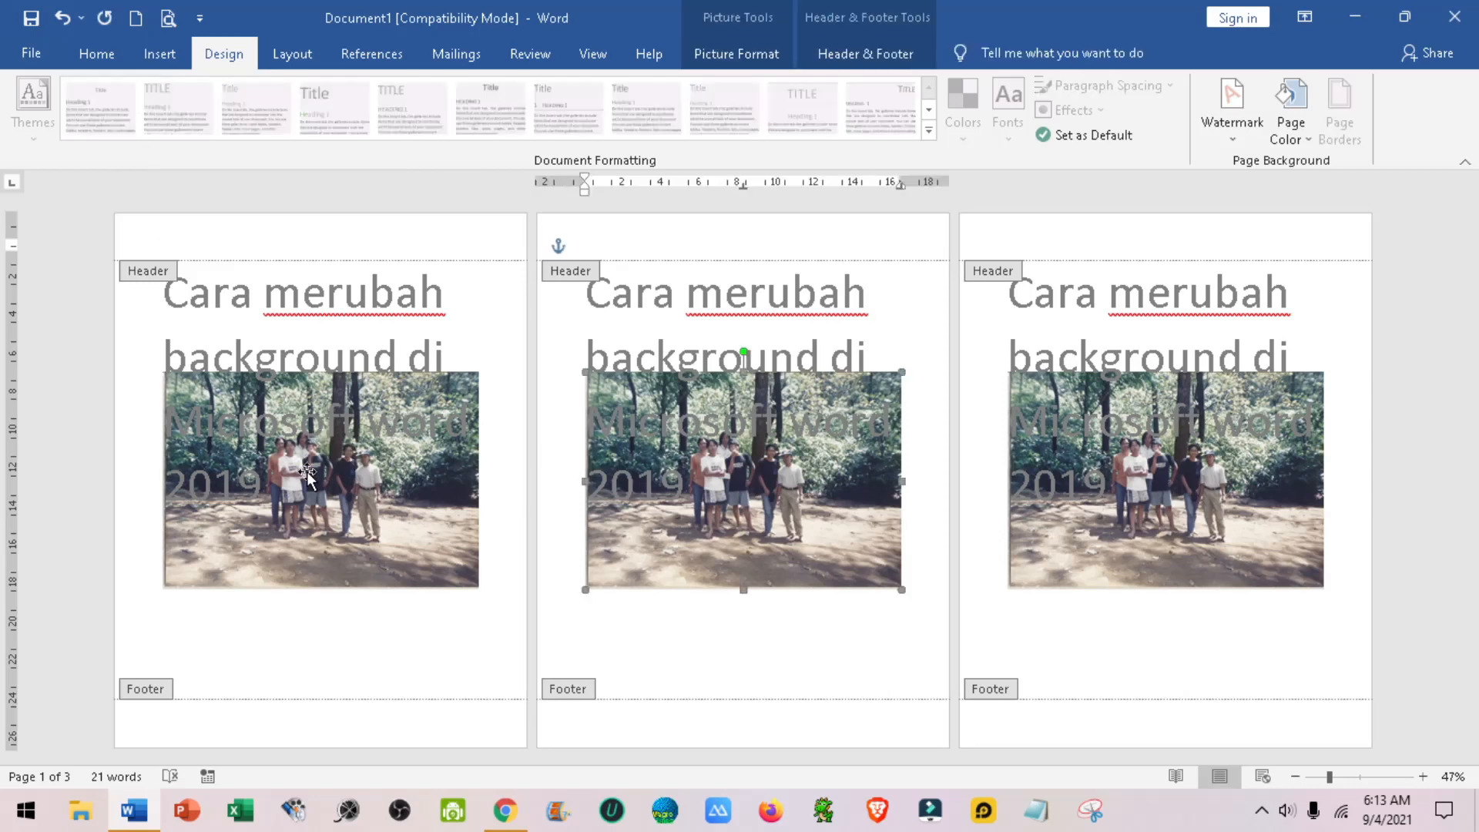
{"action": "left_click", "coordinate": [308, 471]}
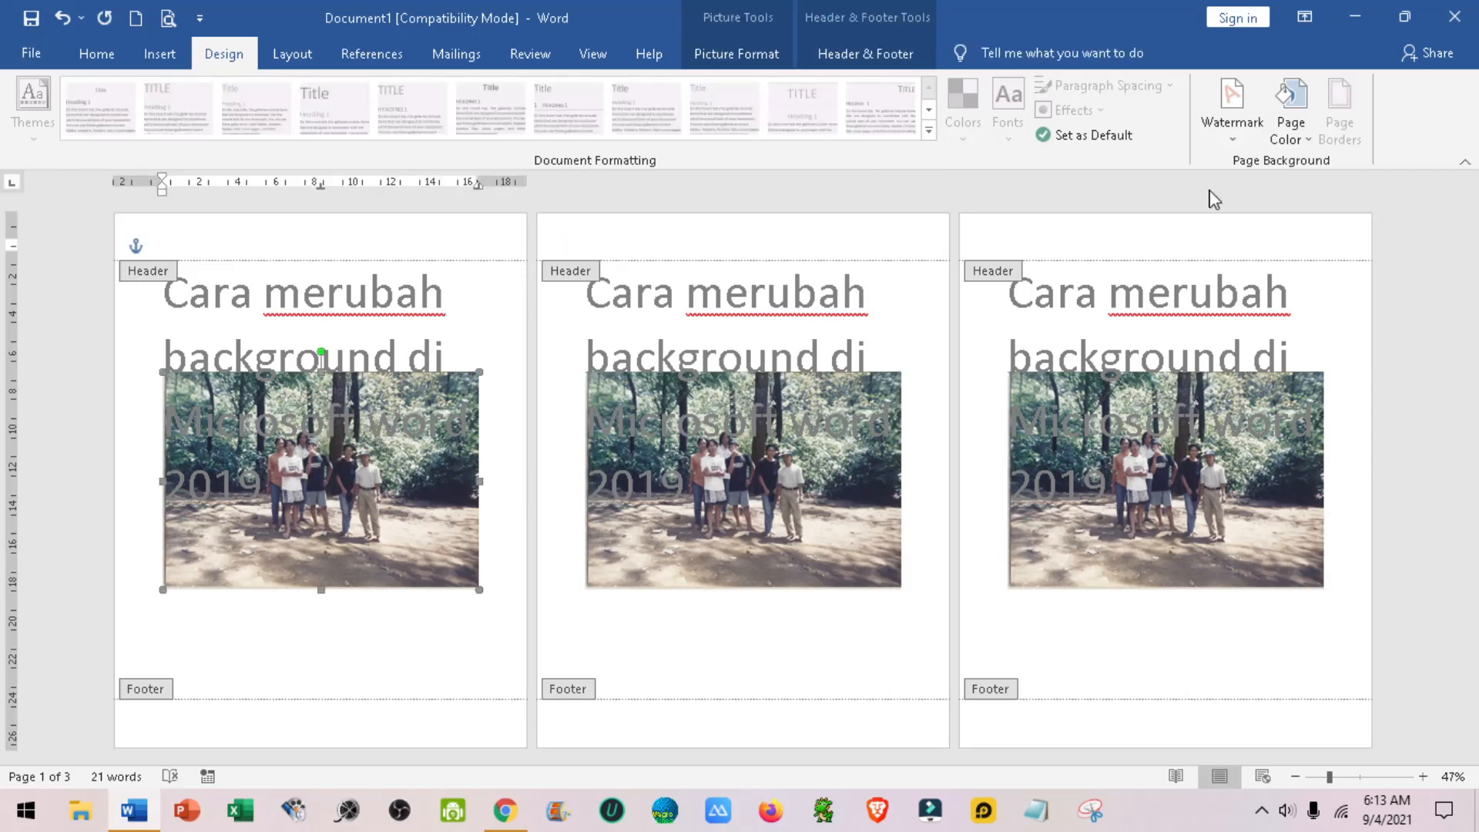
{"action": "left_click", "coordinate": [1231, 151]}
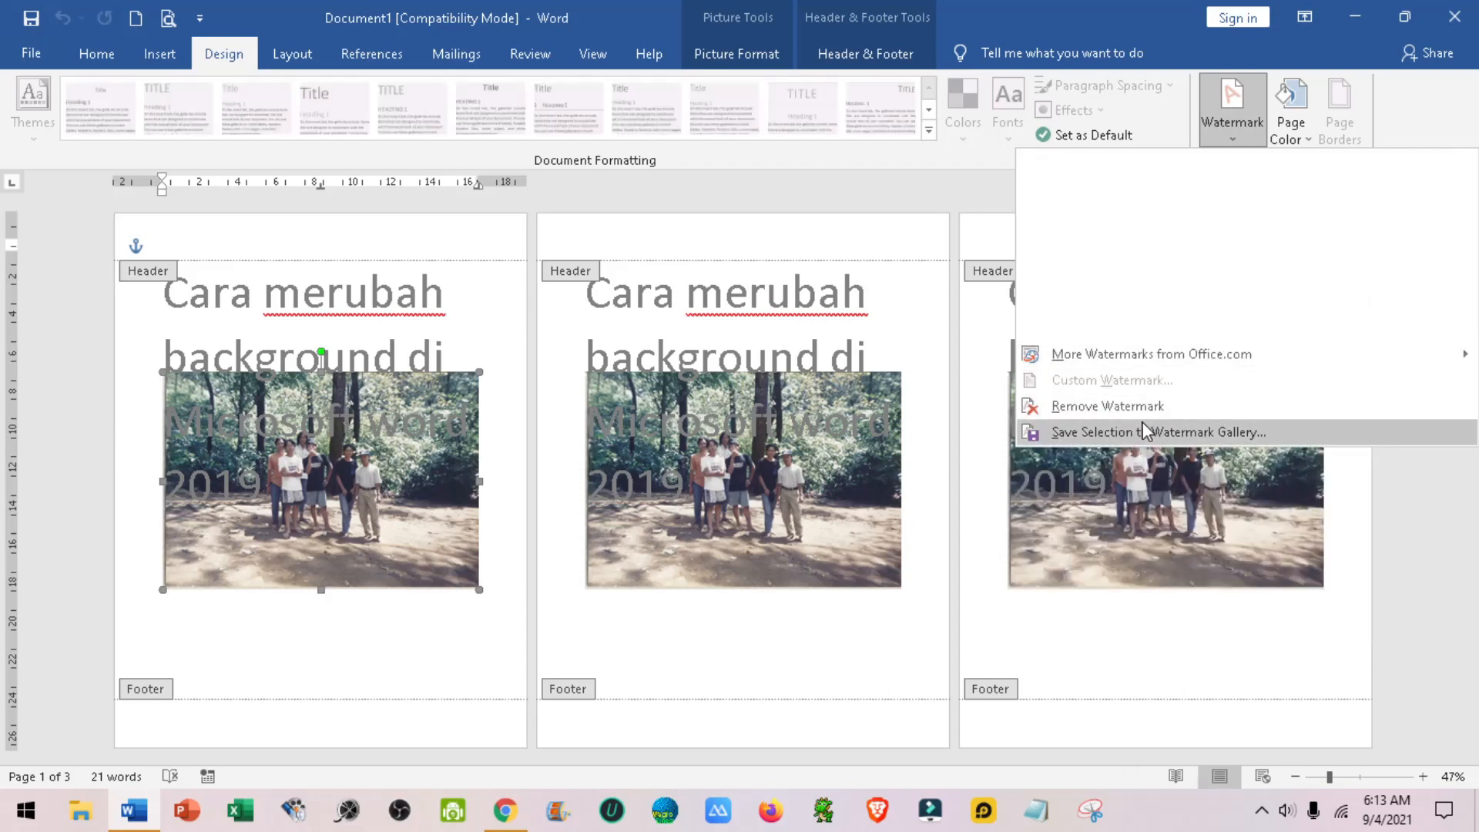
{"action": "left_click", "coordinate": [1146, 429]}
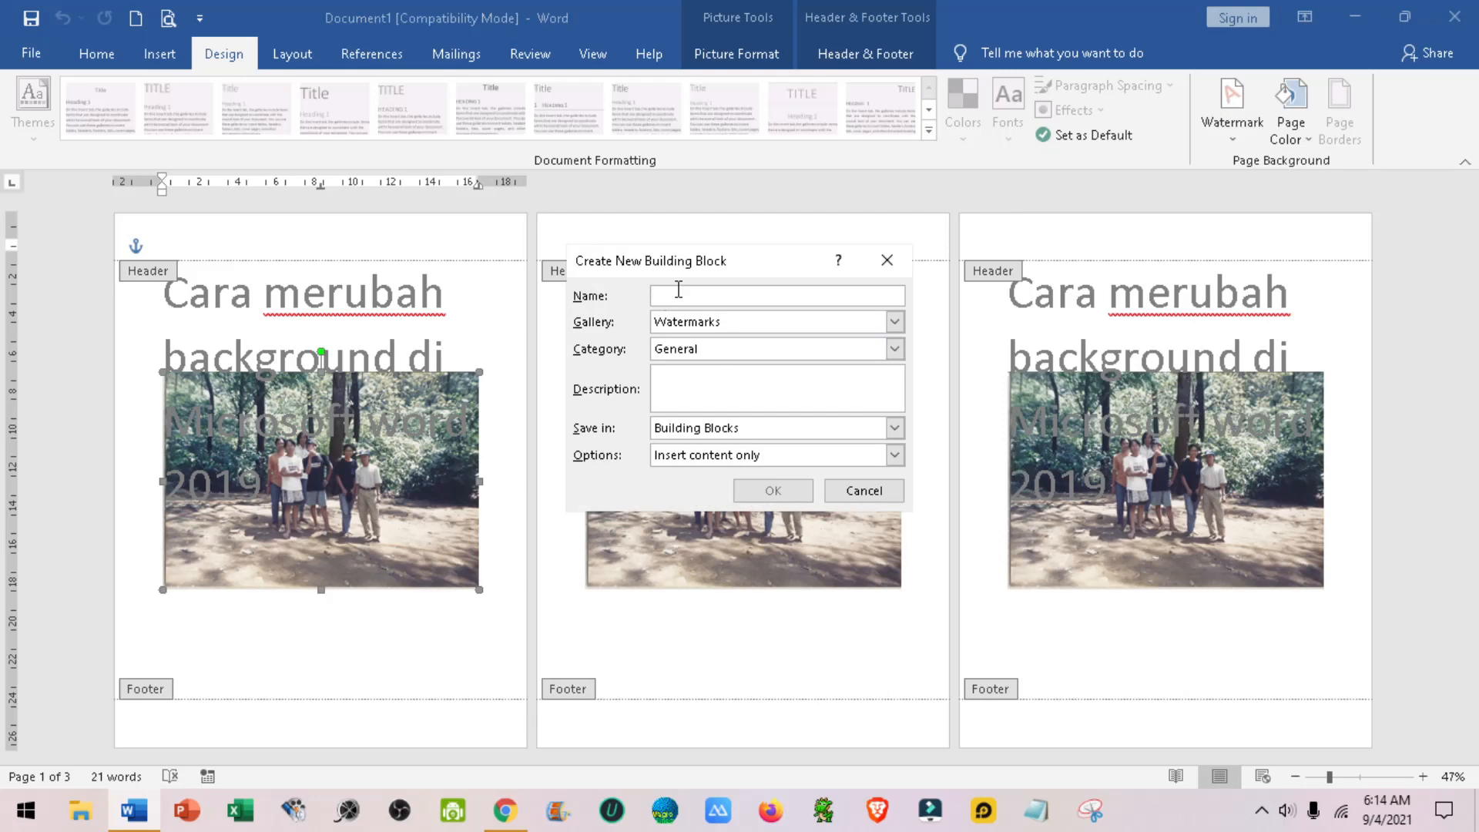
{"action": "type", "text": "3"}
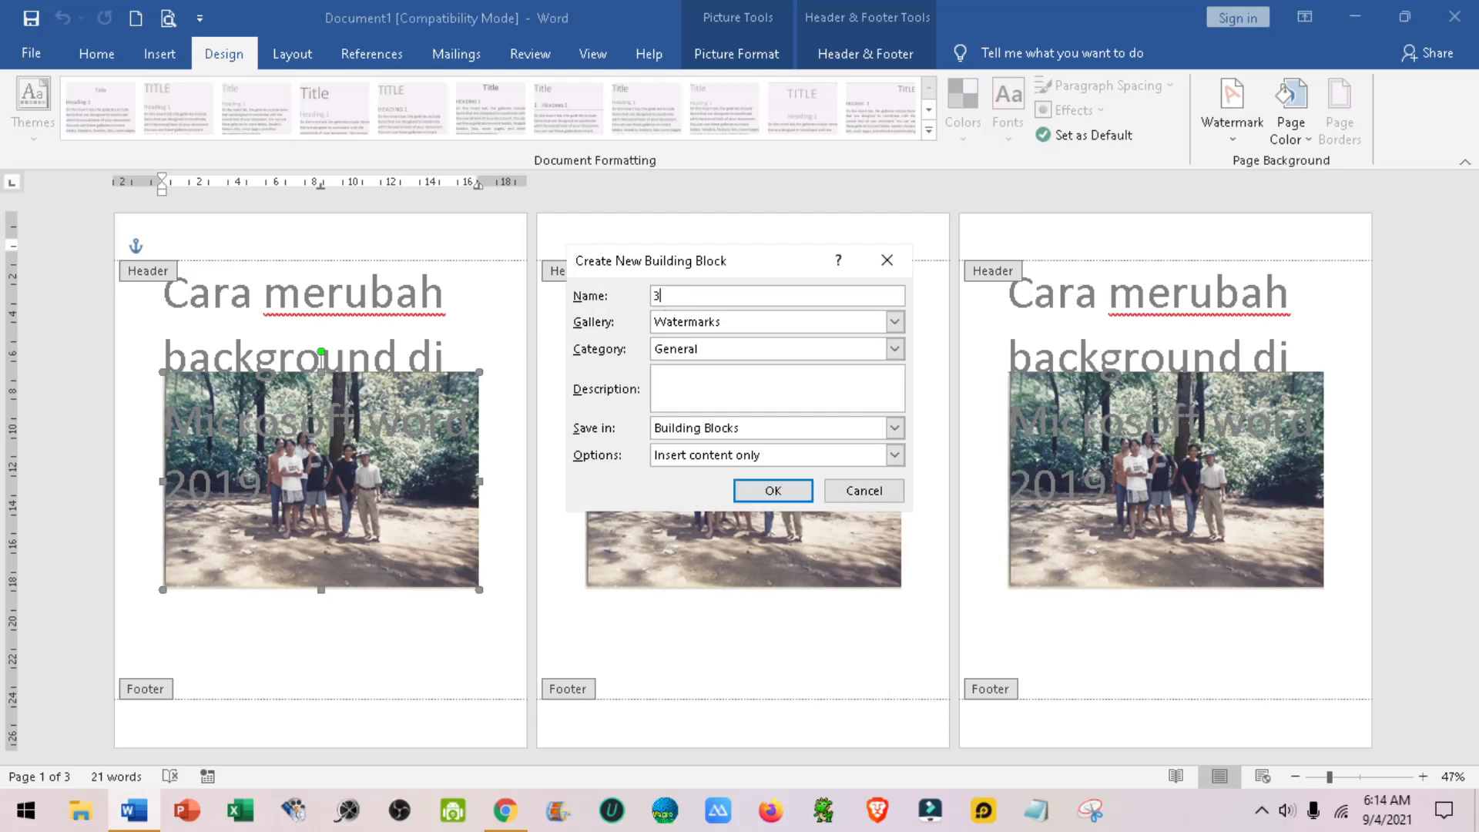
{"action": "left_click", "coordinate": [864, 352]}
{"action": "left_click", "coordinate": [702, 367]}
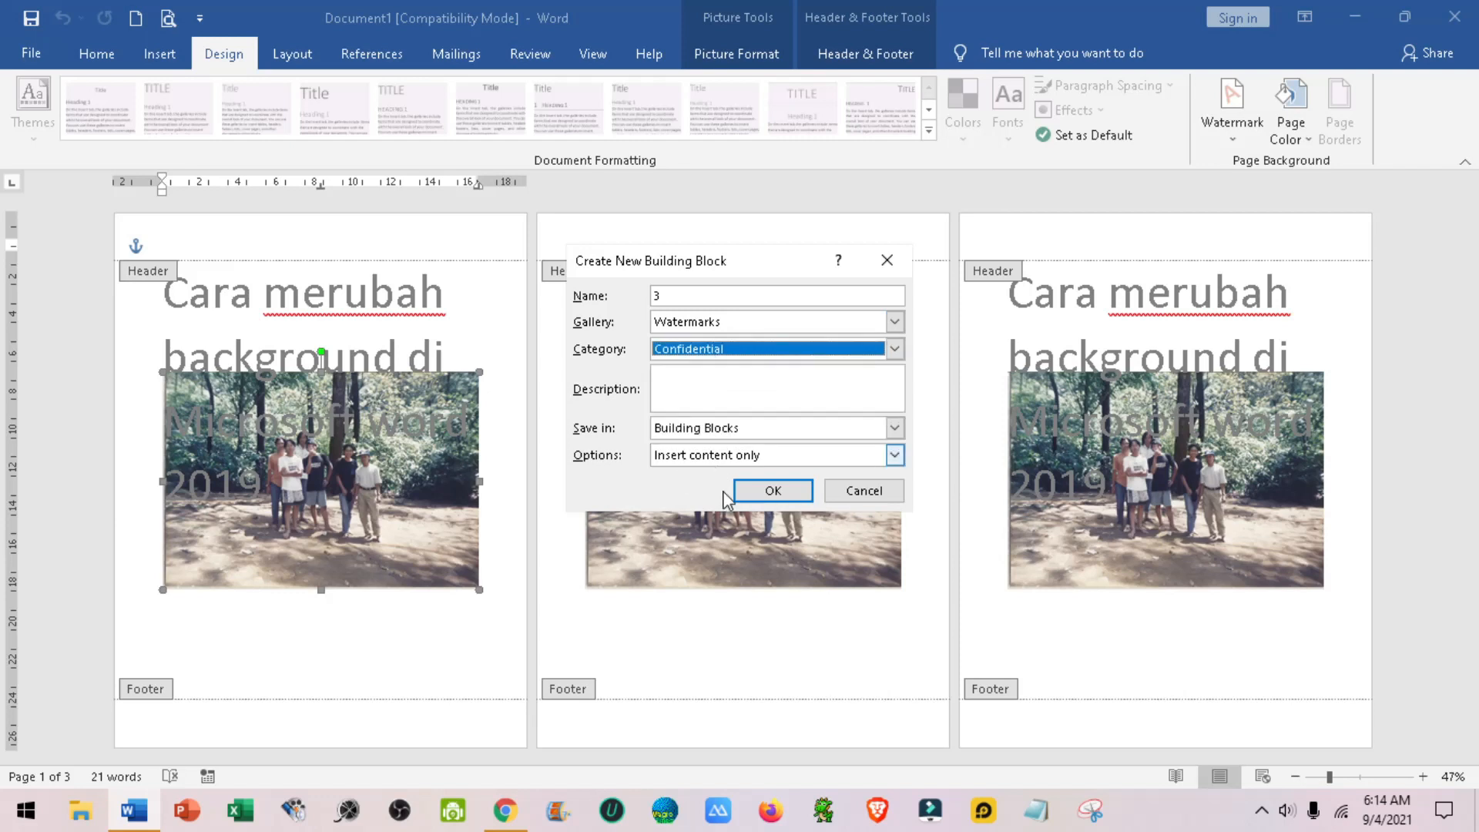
{"action": "left_click", "coordinate": [772, 491]}
Step: Check the watermark gallery for the saved entry 3 and cut the selected watermark picture from the header
{"action": "left_click", "coordinate": [1232, 131]}
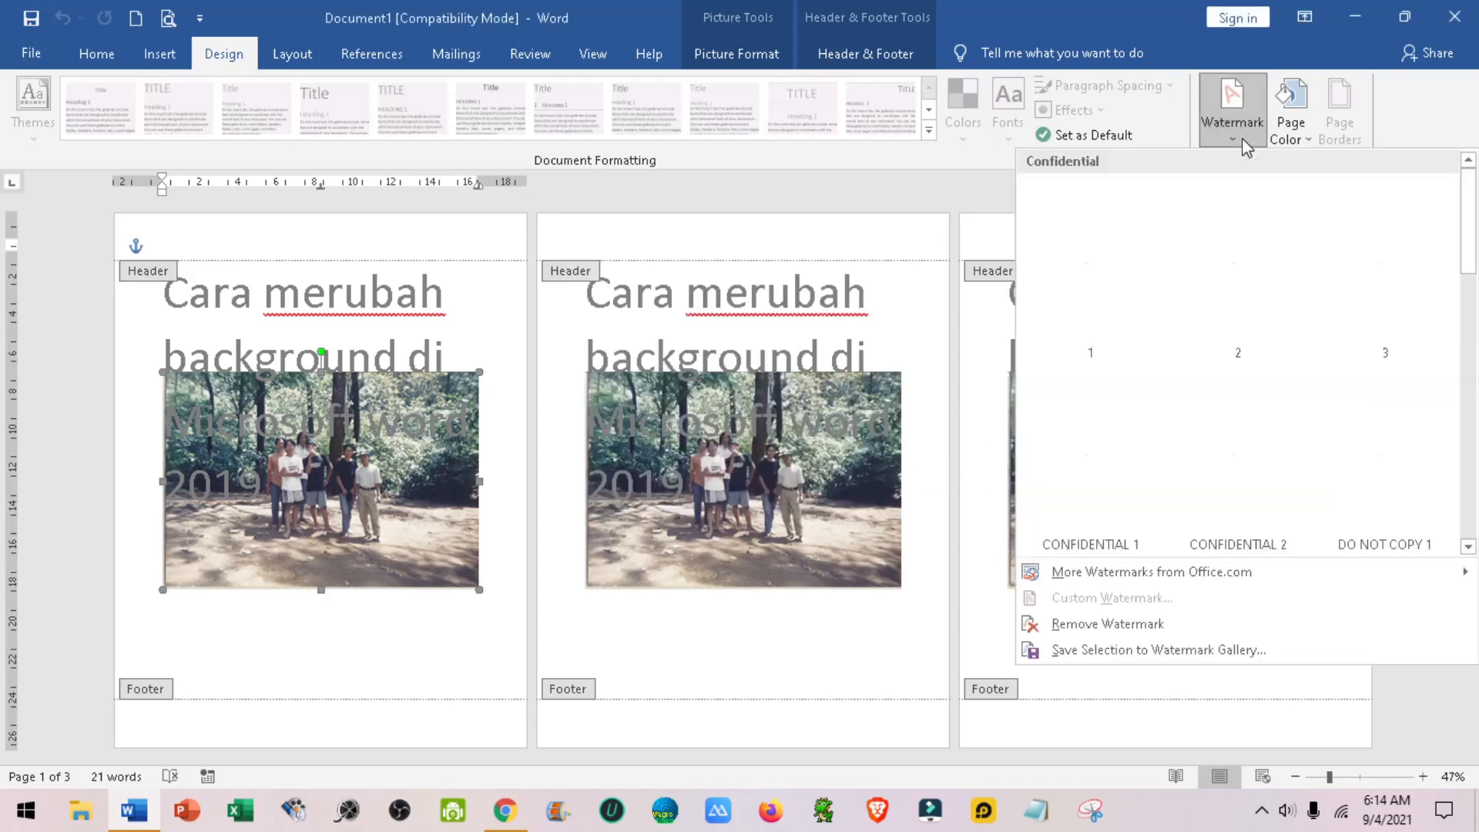
{"action": "left_click", "coordinate": [350, 608]}
{"action": "right_click", "coordinate": [351, 499]}
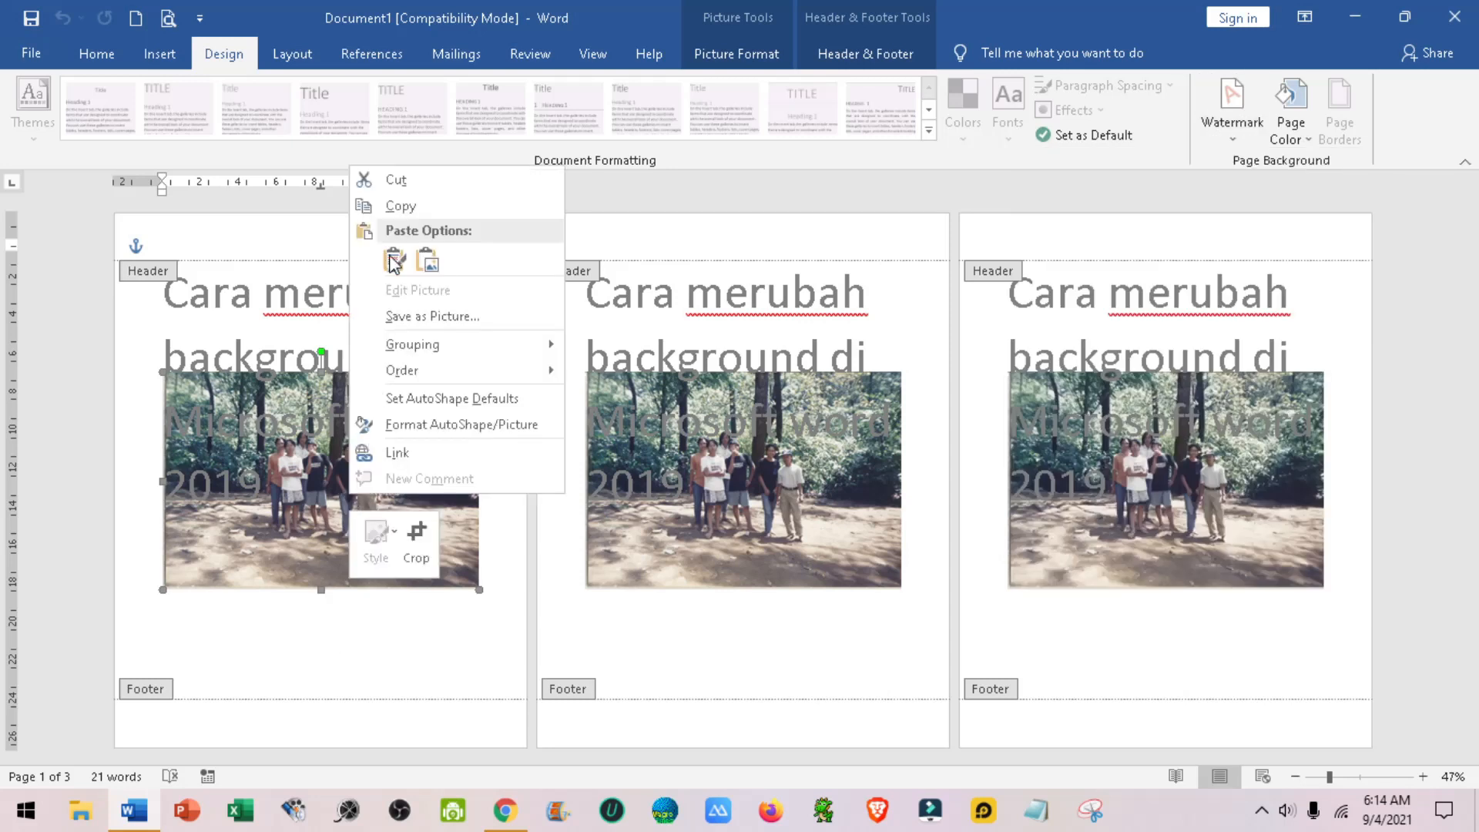
{"action": "left_click", "coordinate": [295, 628]}
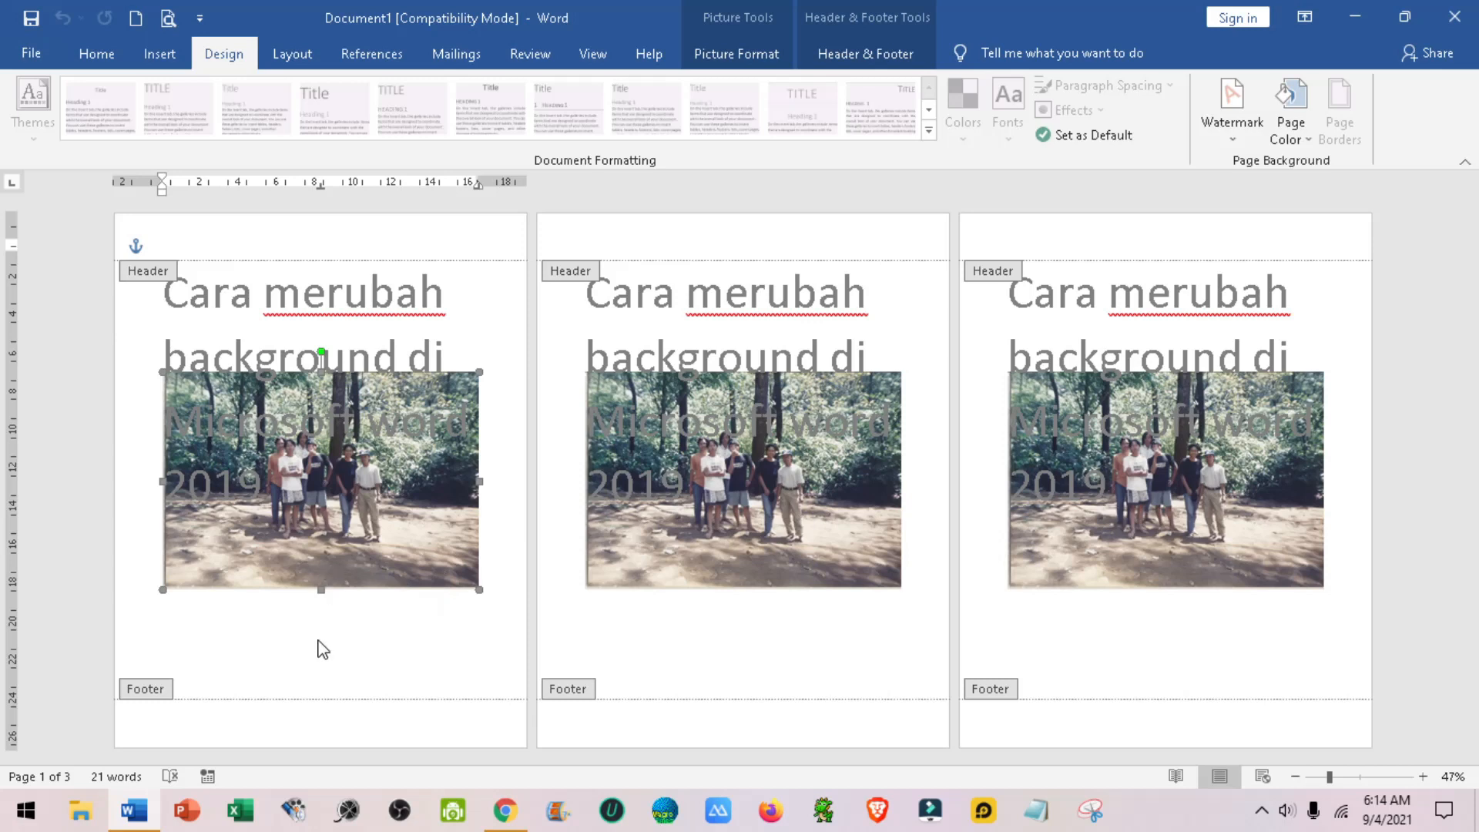
{"action": "right_click", "coordinate": [311, 458]}
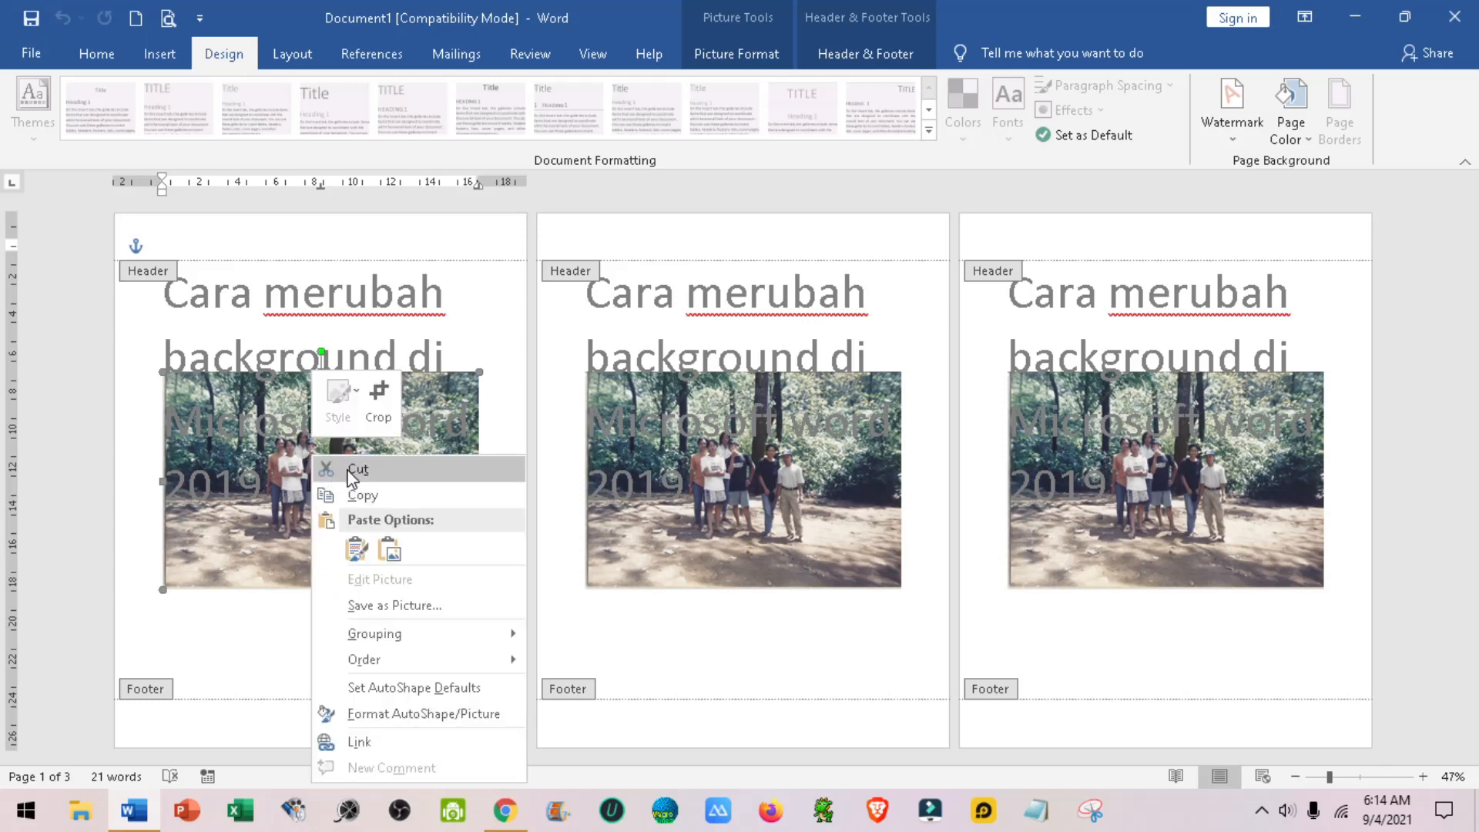
{"action": "left_click", "coordinate": [343, 471]}
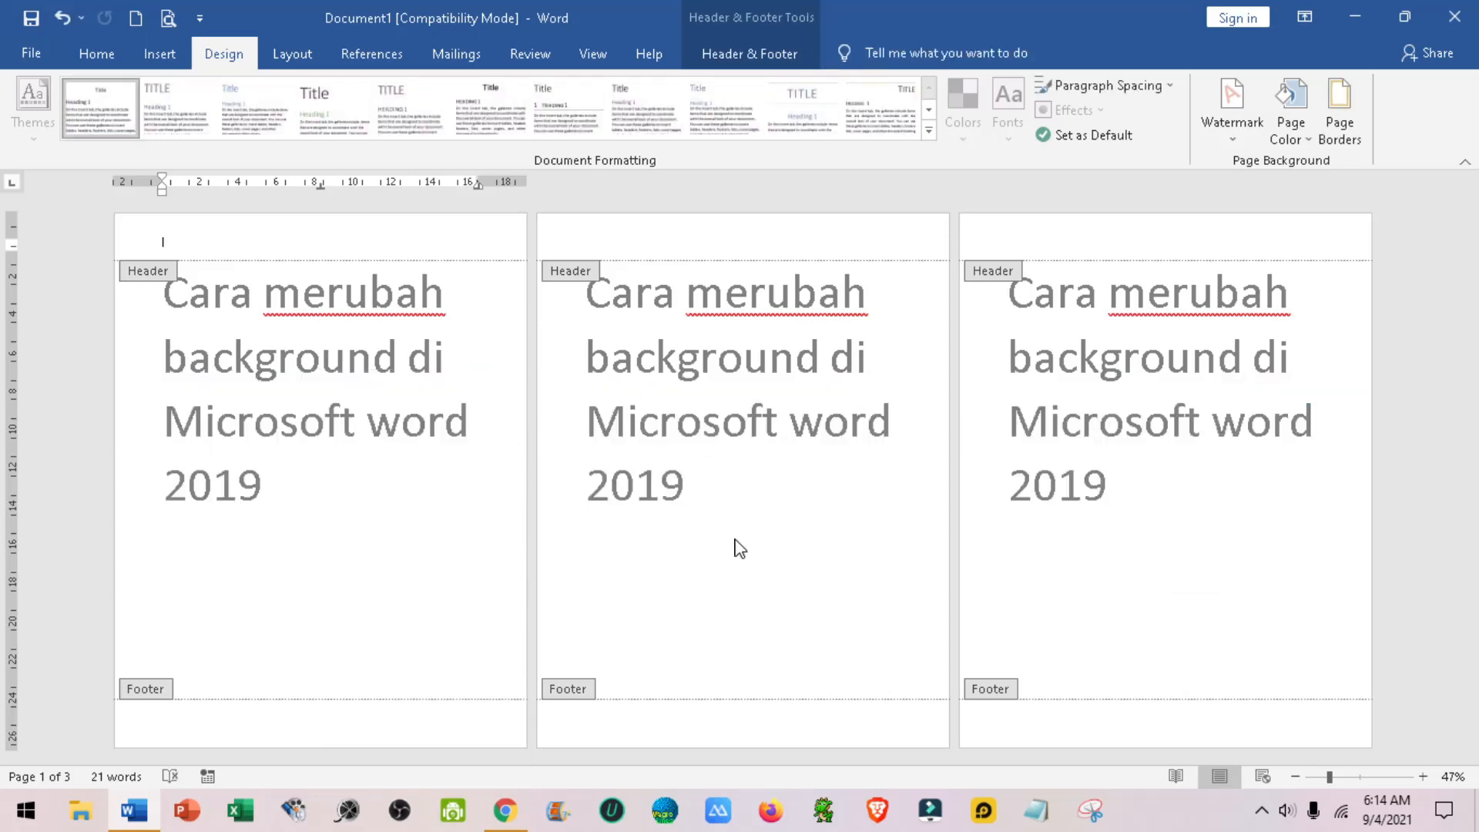
Step: Leave header editing and insert gallery watermark 3 at the current document position on the first page
{"action": "double_click", "coordinate": [234, 356]}
{"action": "left_click", "coordinate": [295, 332]}
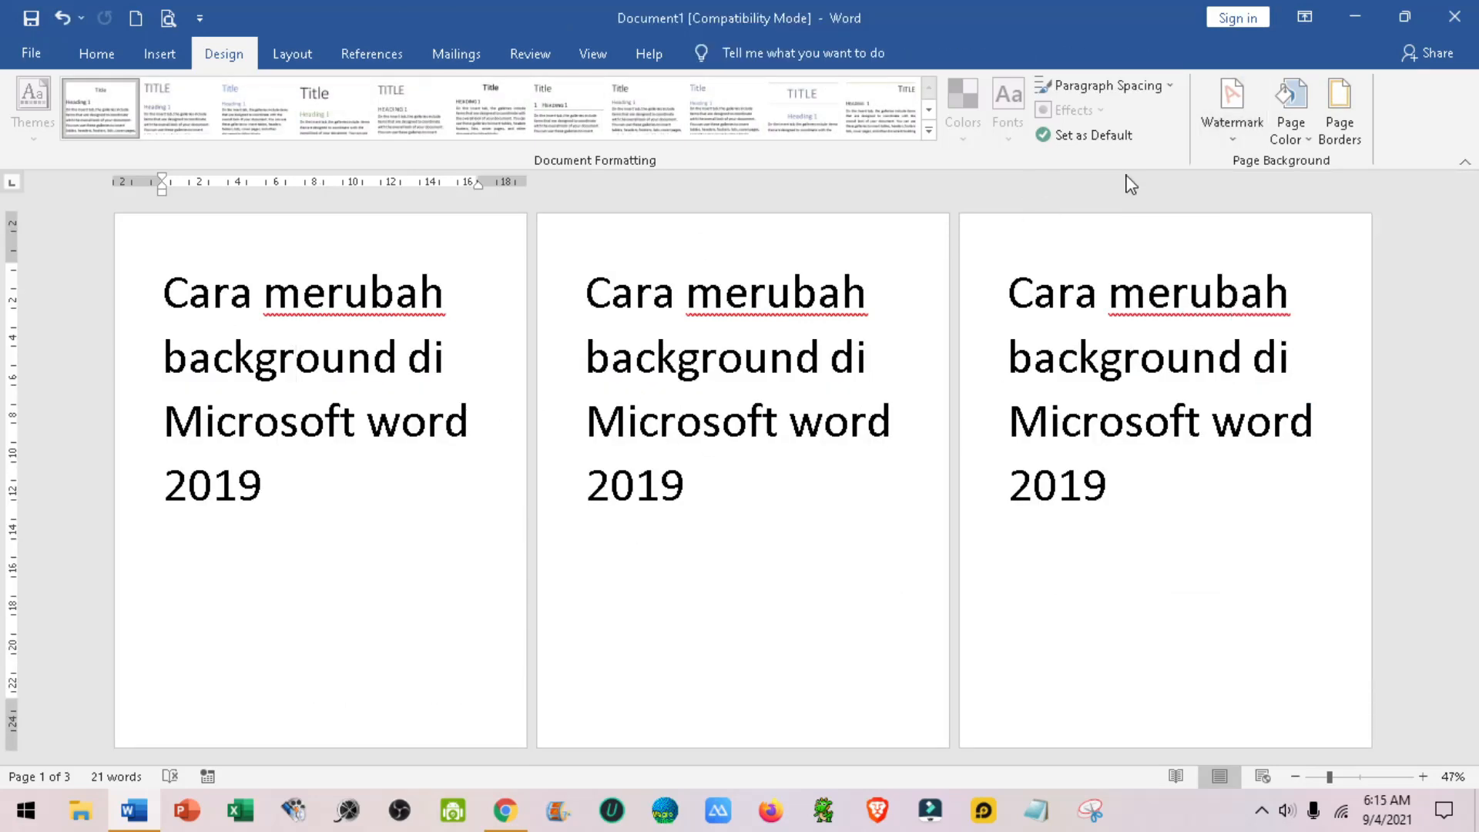
{"action": "left_click", "coordinate": [1235, 137]}
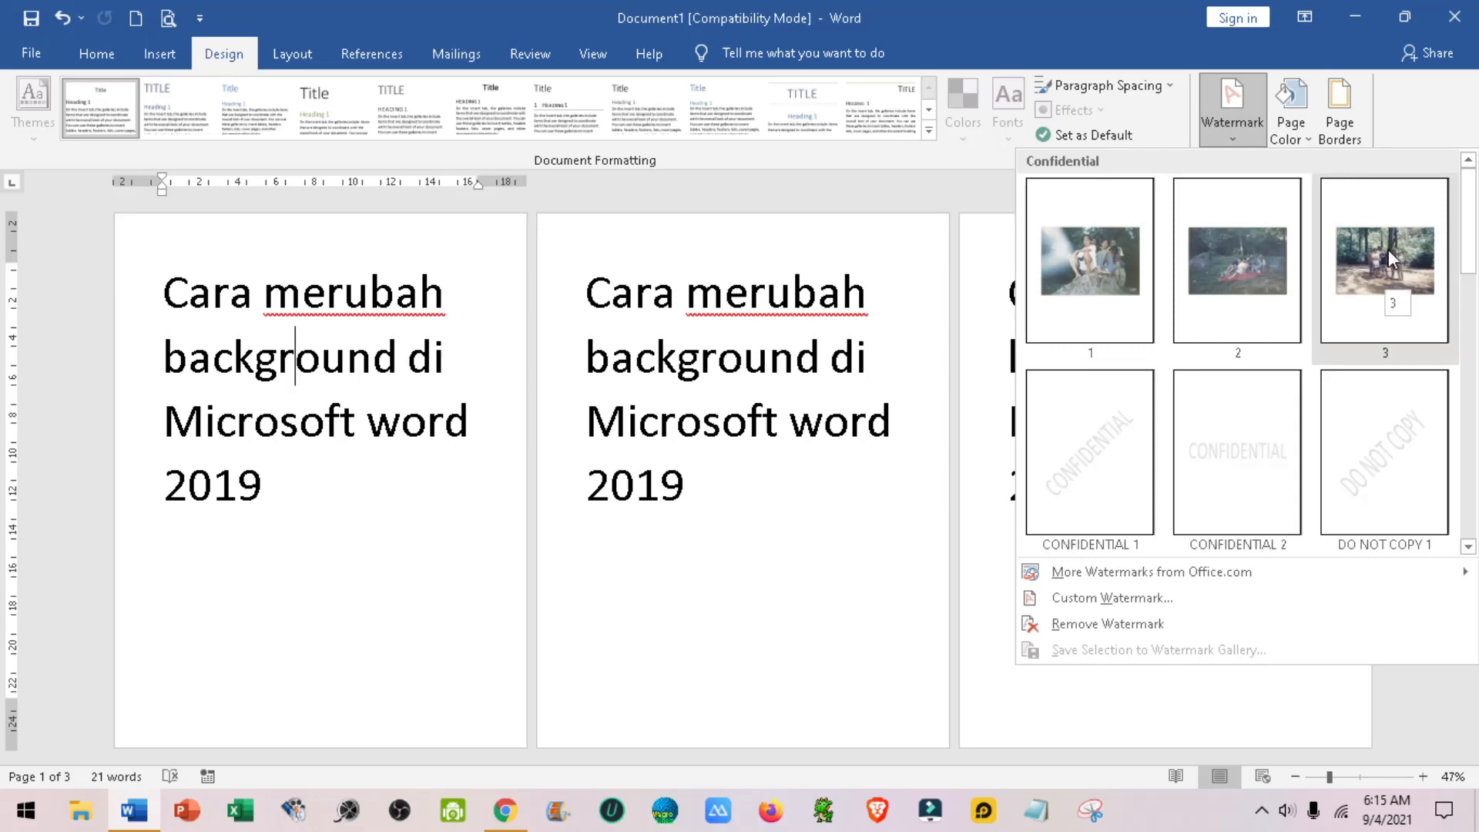
{"action": "right_click", "coordinate": [1371, 246]}
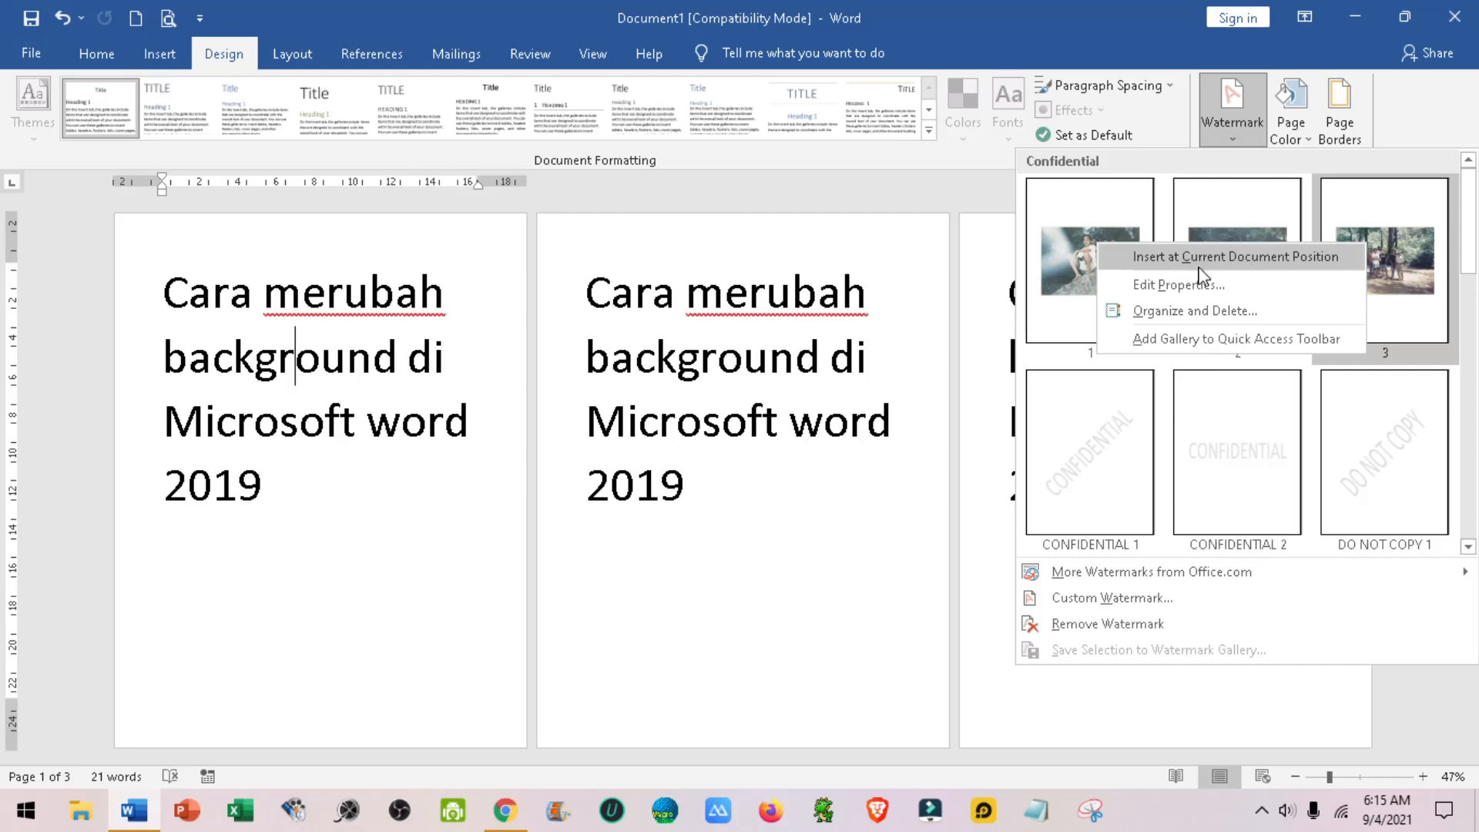
{"action": "left_click", "coordinate": [1335, 264]}
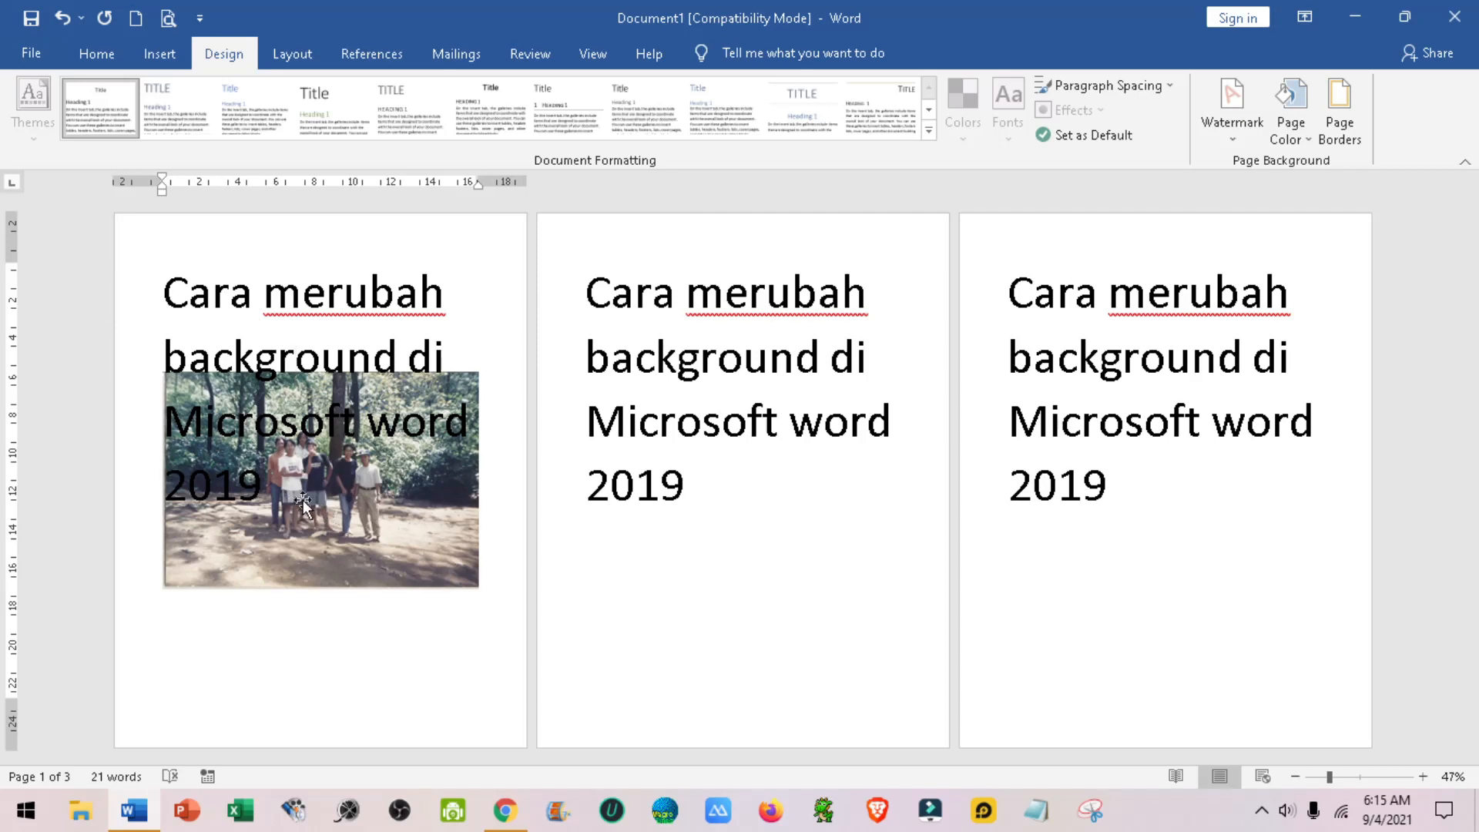
Step: Place the cursor on the second page and insert gallery watermark 2 at the current document position
{"action": "left_click", "coordinate": [750, 459]}
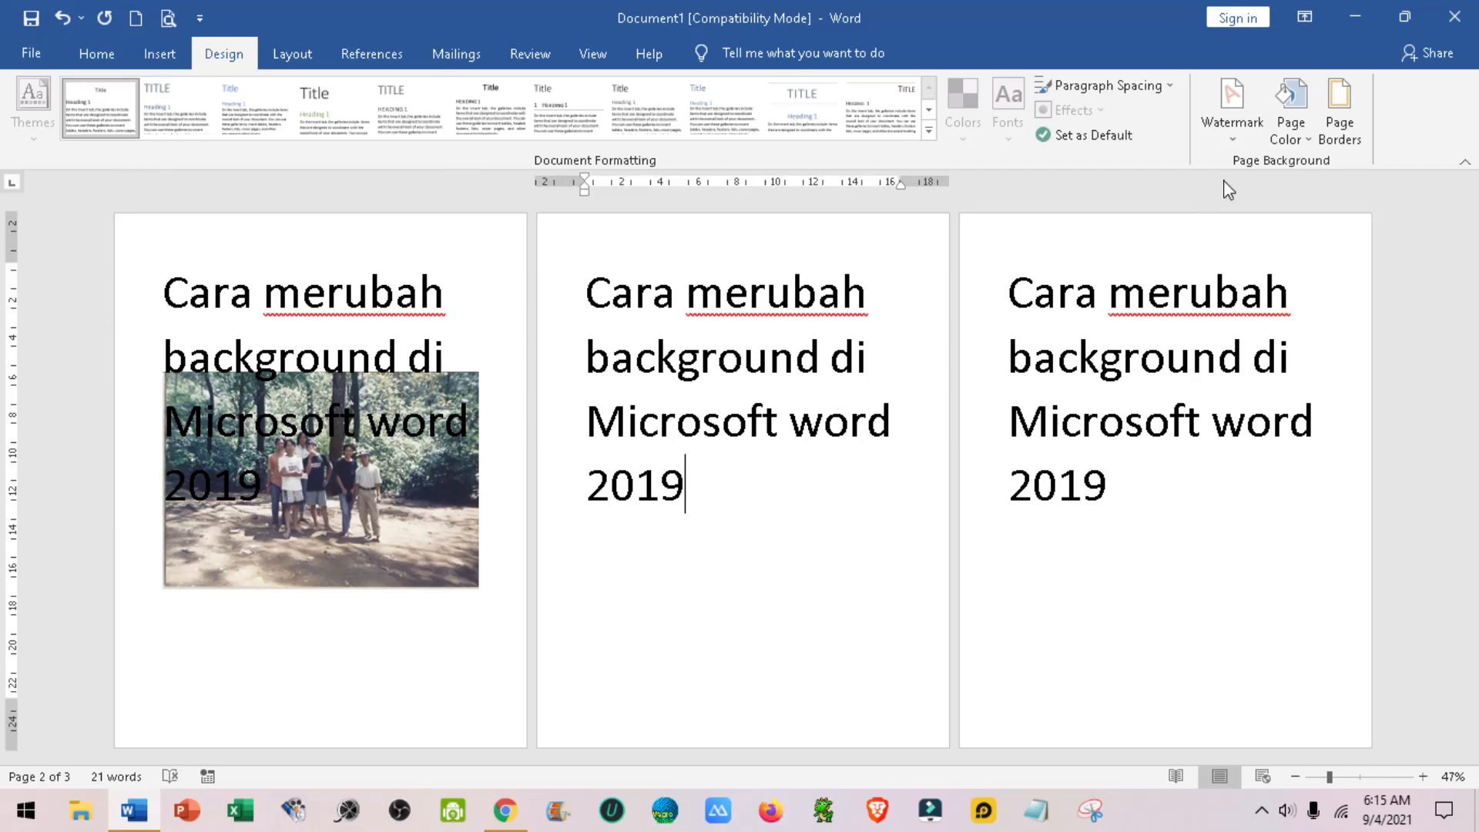
{"action": "left_click", "coordinate": [1242, 146]}
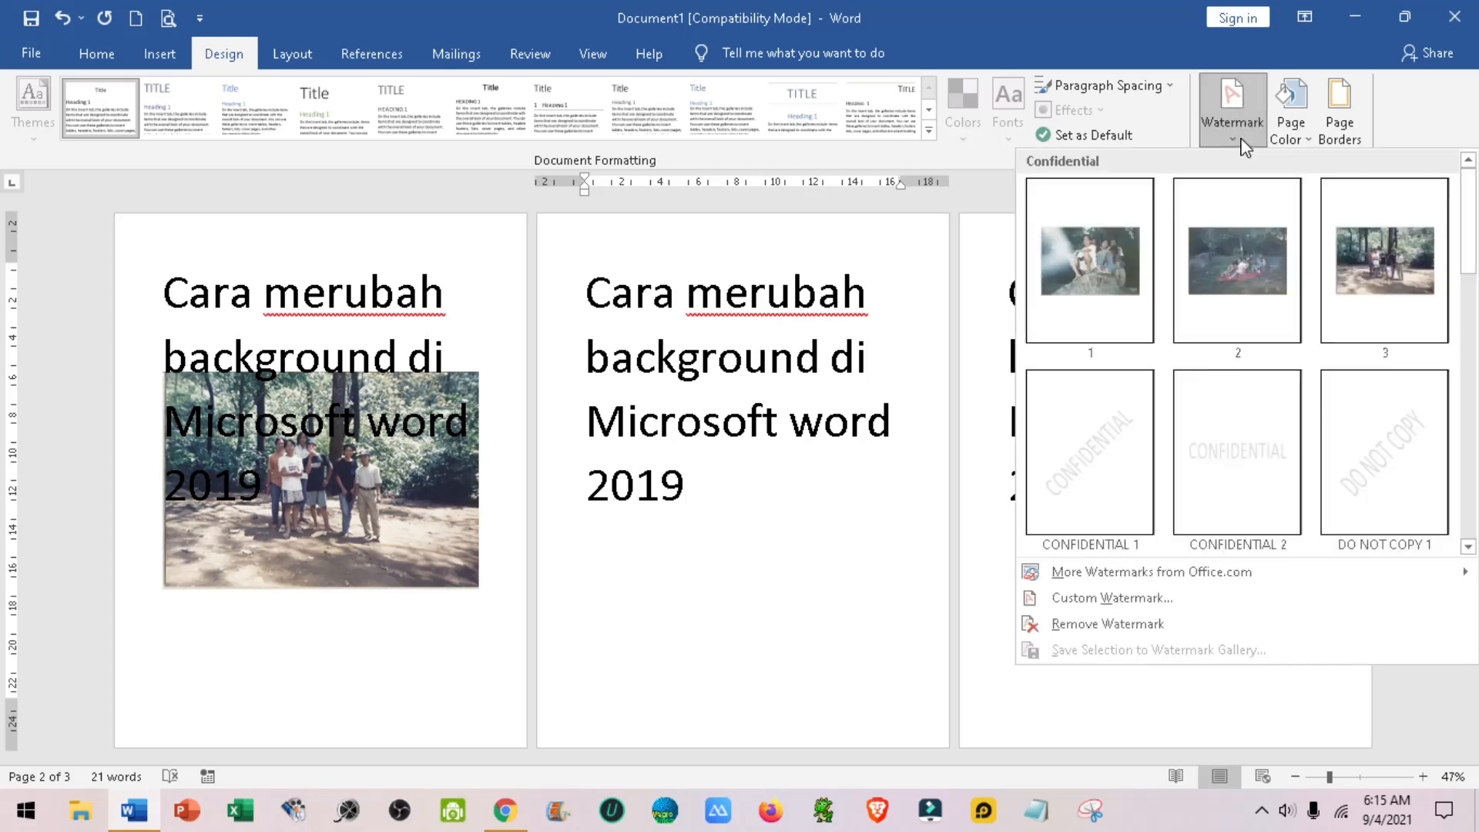
{"action": "right_click", "coordinate": [1231, 243]}
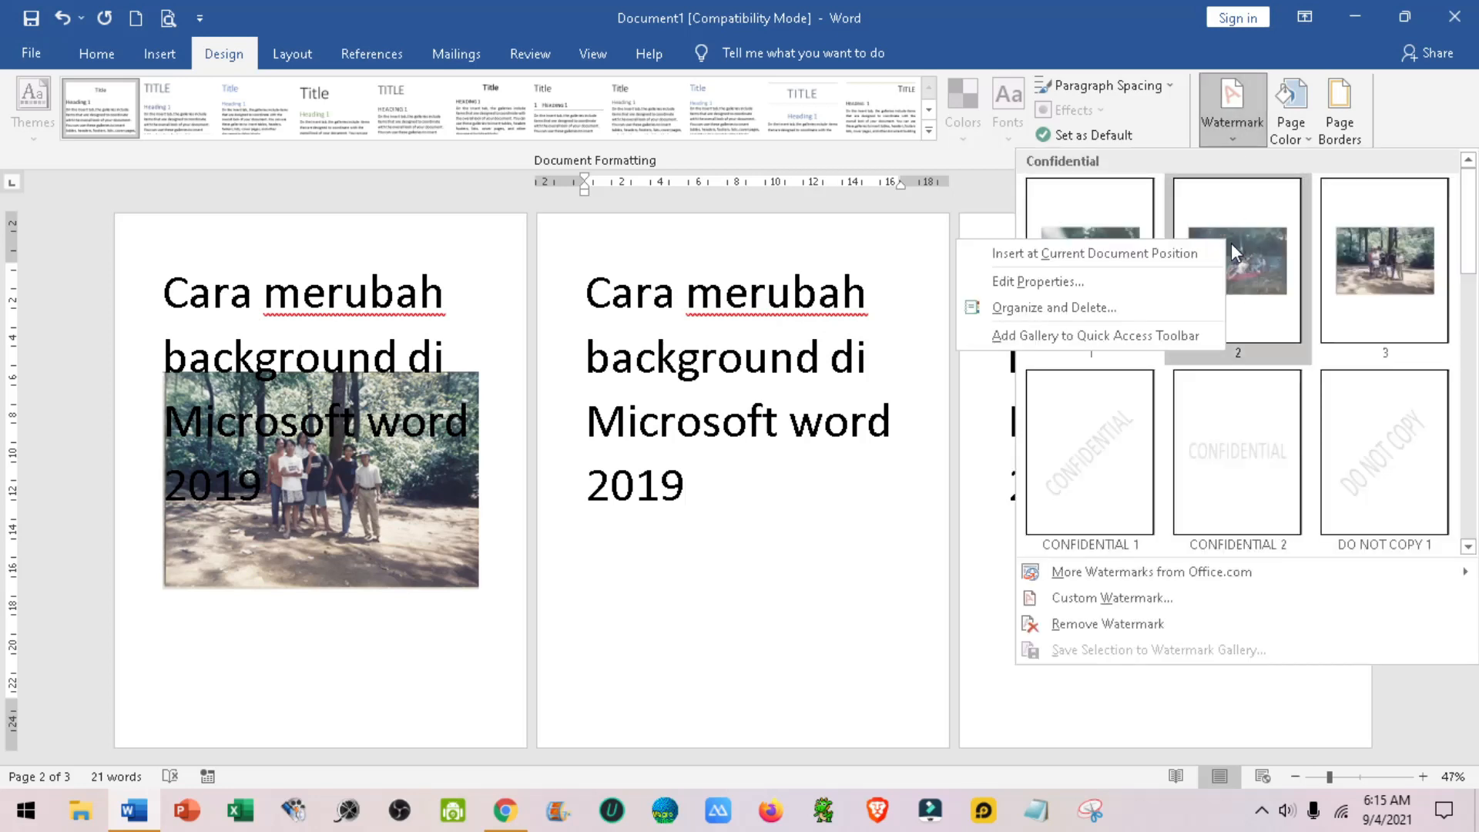
{"action": "left_click", "coordinate": [1099, 258]}
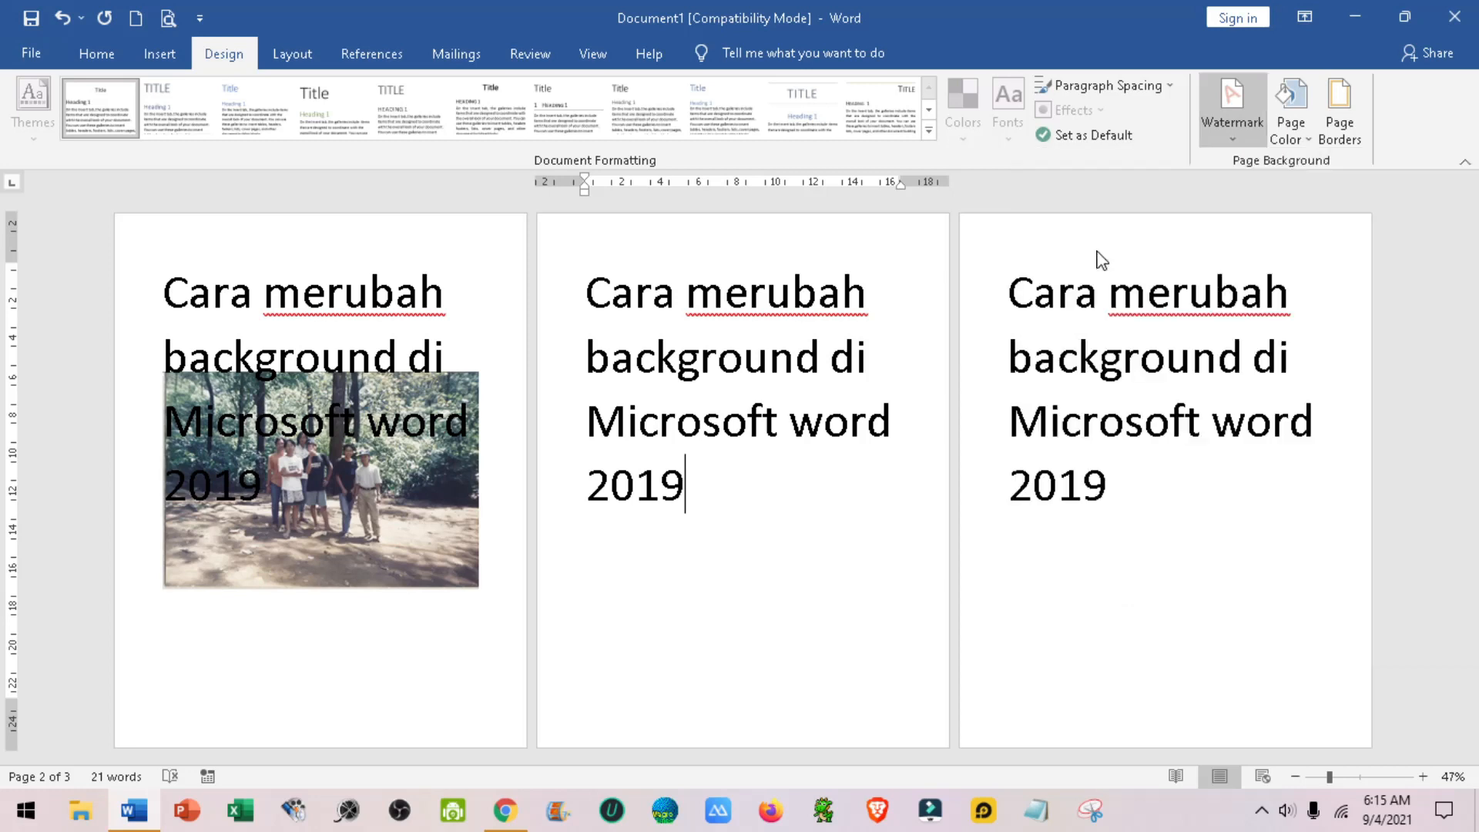
Step: Place the cursor on the third page and insert gallery watermark 1 at the current document position
{"action": "left_click", "coordinate": [1125, 379]}
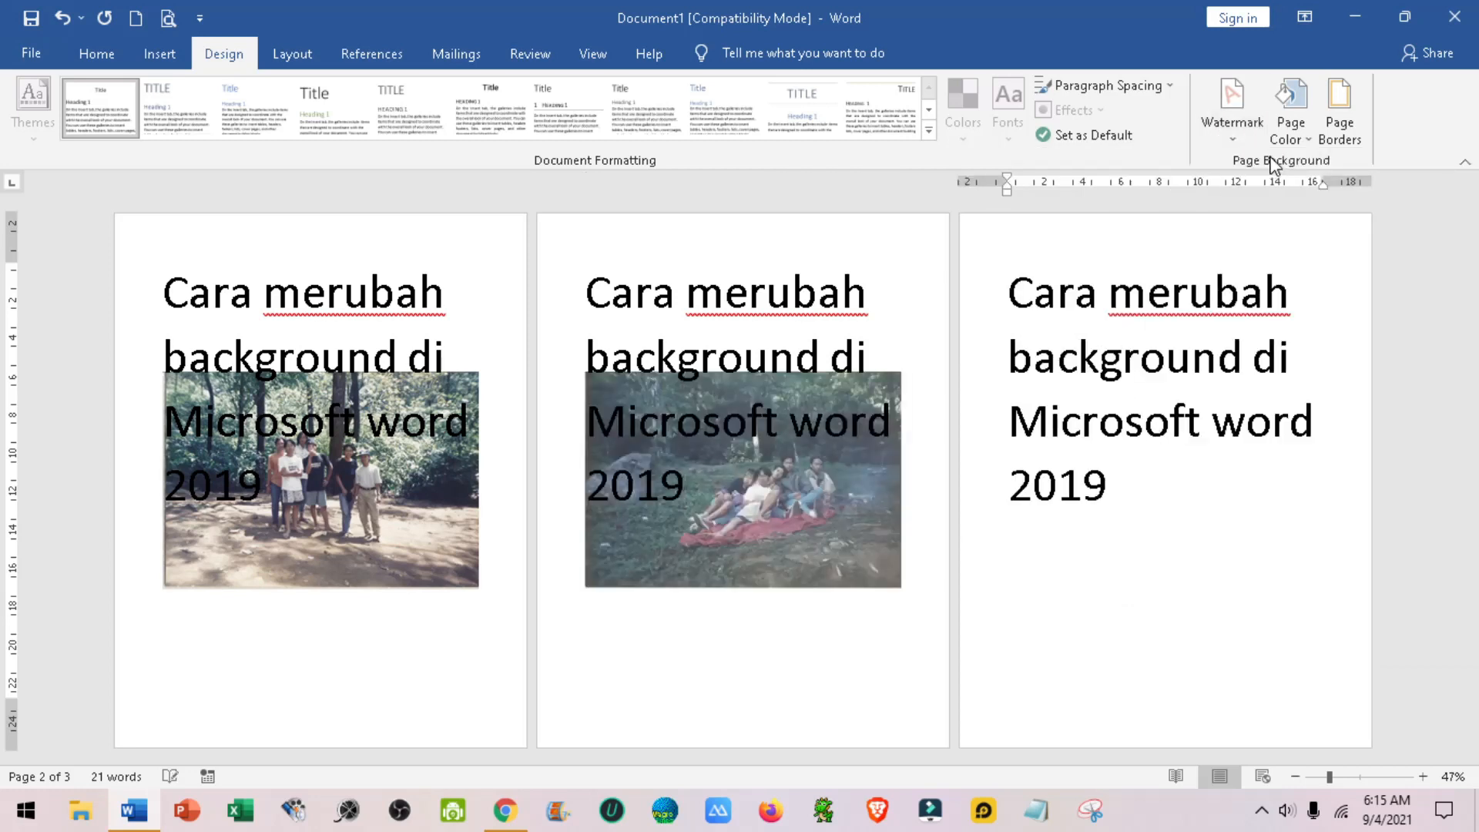
{"action": "left_click", "coordinate": [1237, 129]}
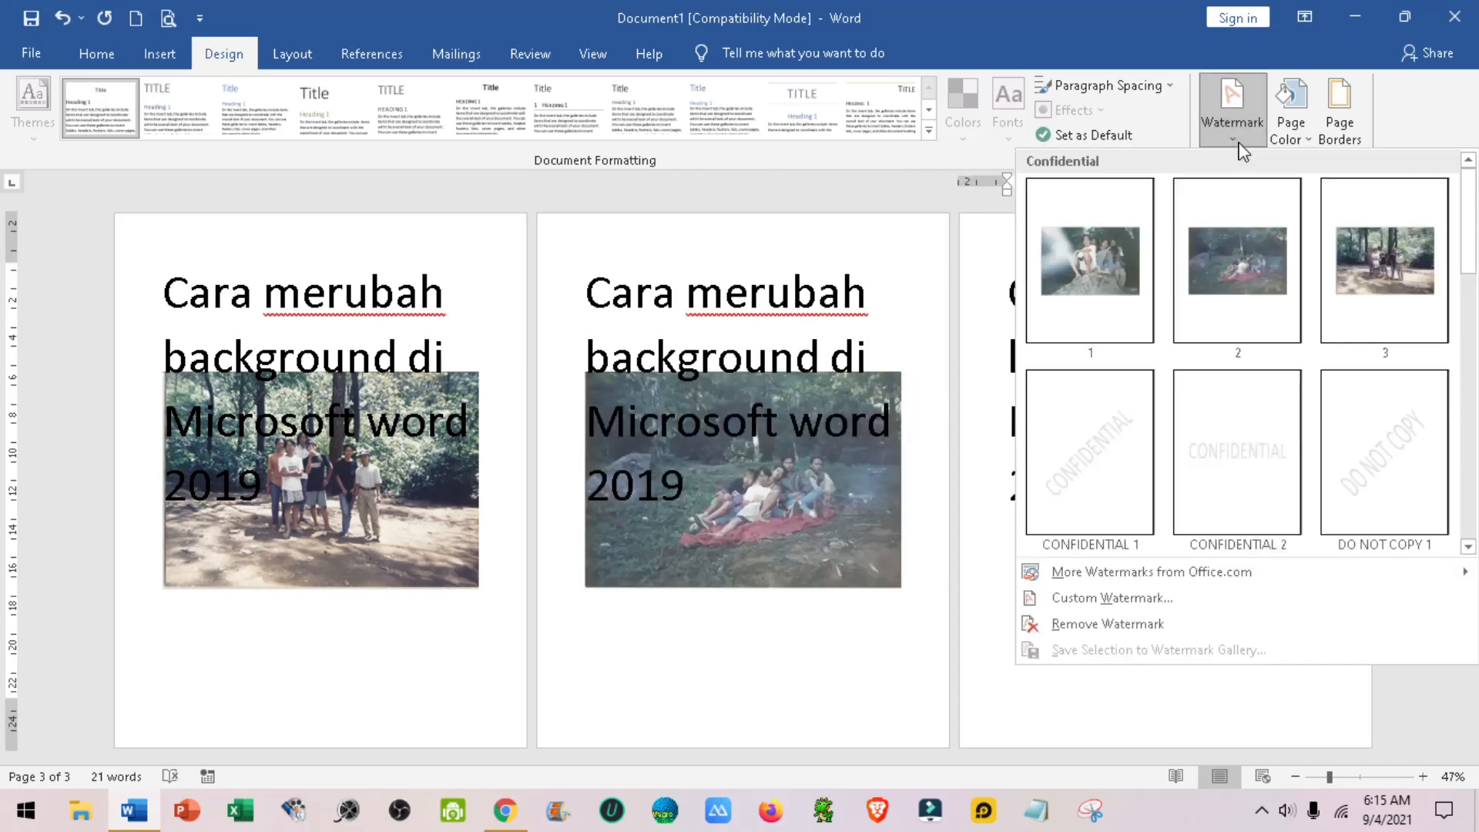
{"action": "right_click", "coordinate": [1074, 275]}
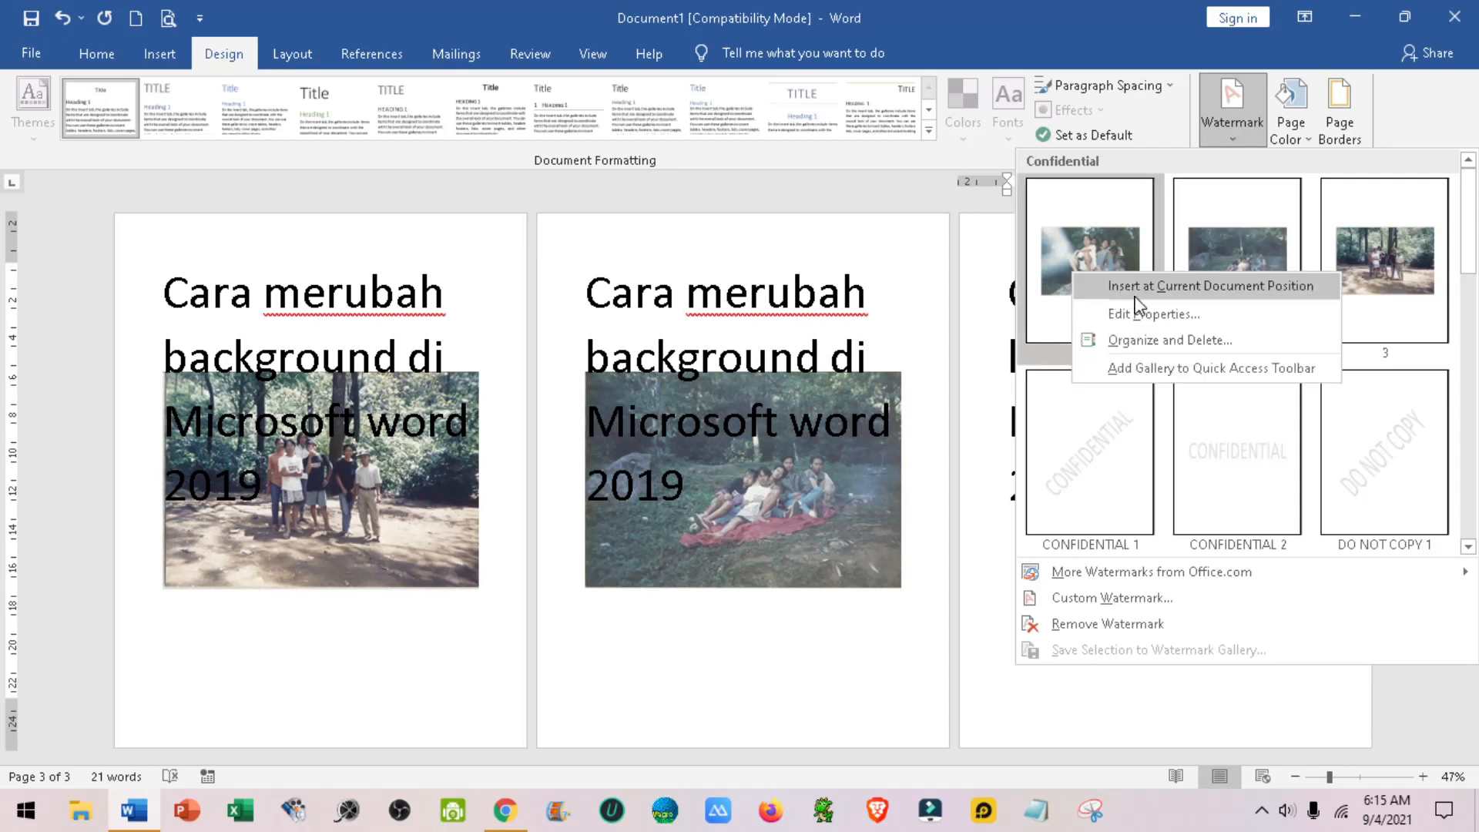
{"action": "left_click", "coordinate": [1210, 285]}
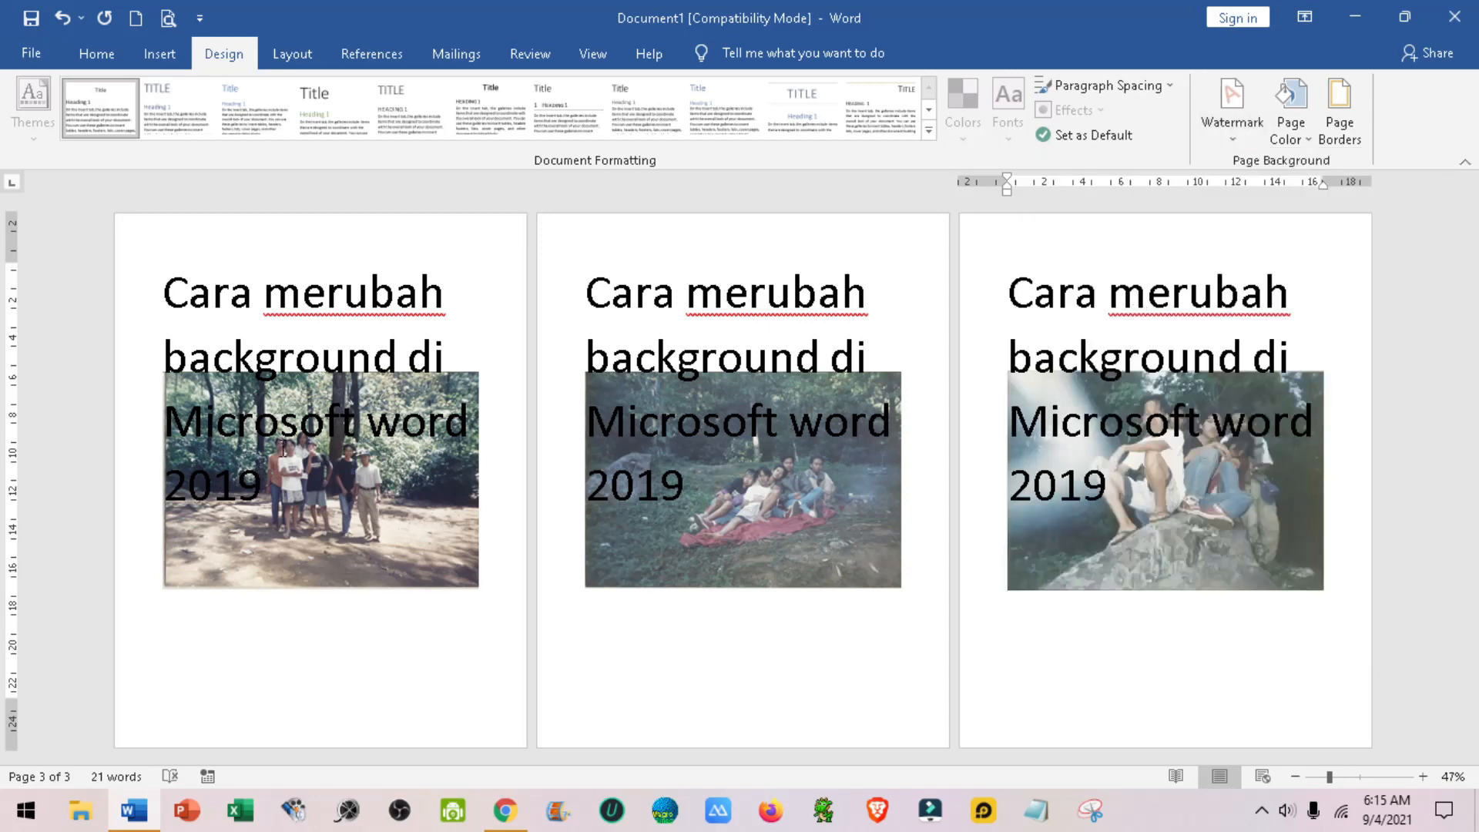
Step: Return to the first page, open the print preview and advance to page 2 to check the page backgrounds
{"action": "left_click", "coordinate": [283, 448]}
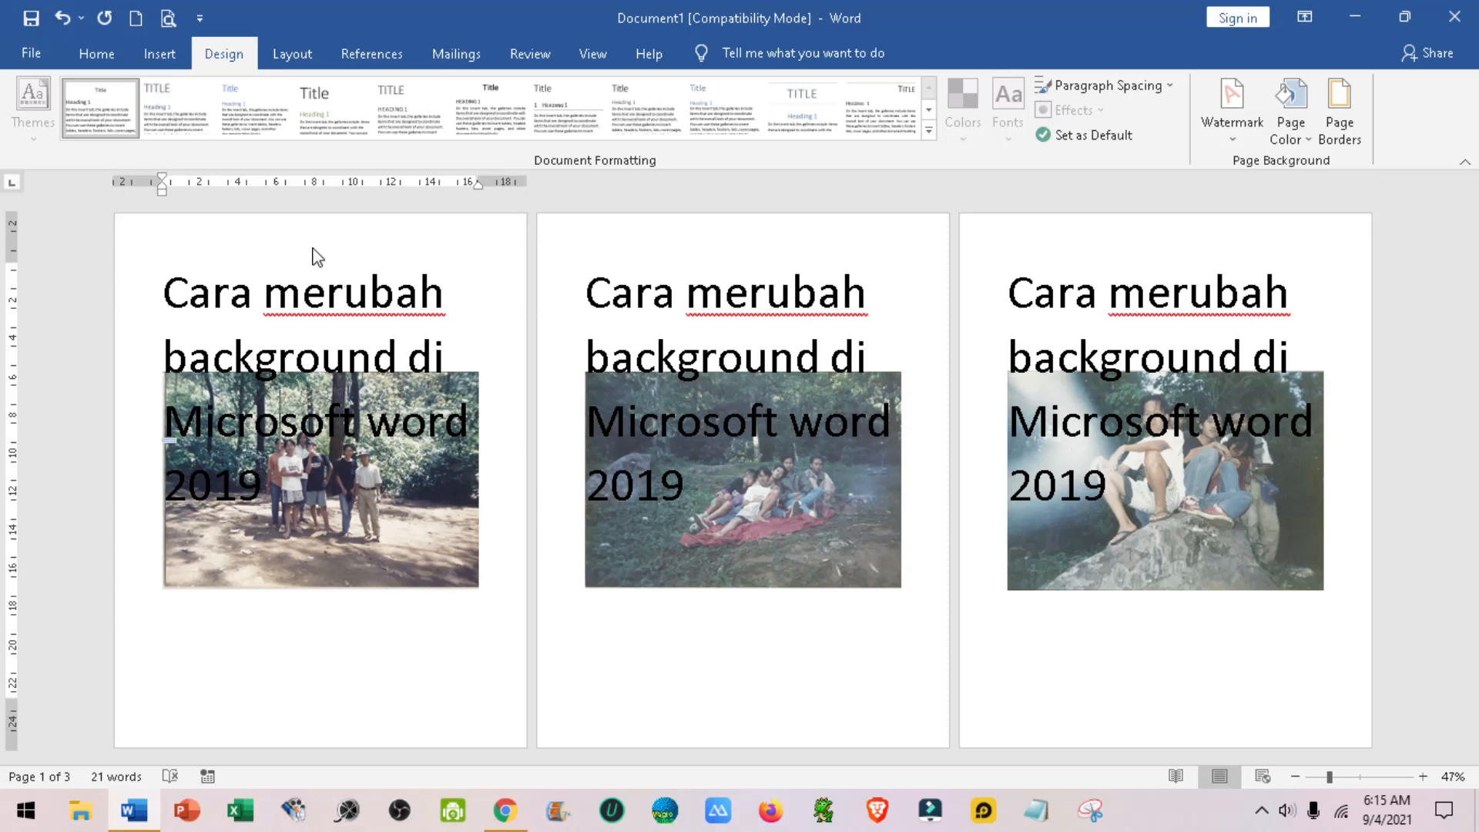
{"action": "left_click", "coordinate": [169, 17]}
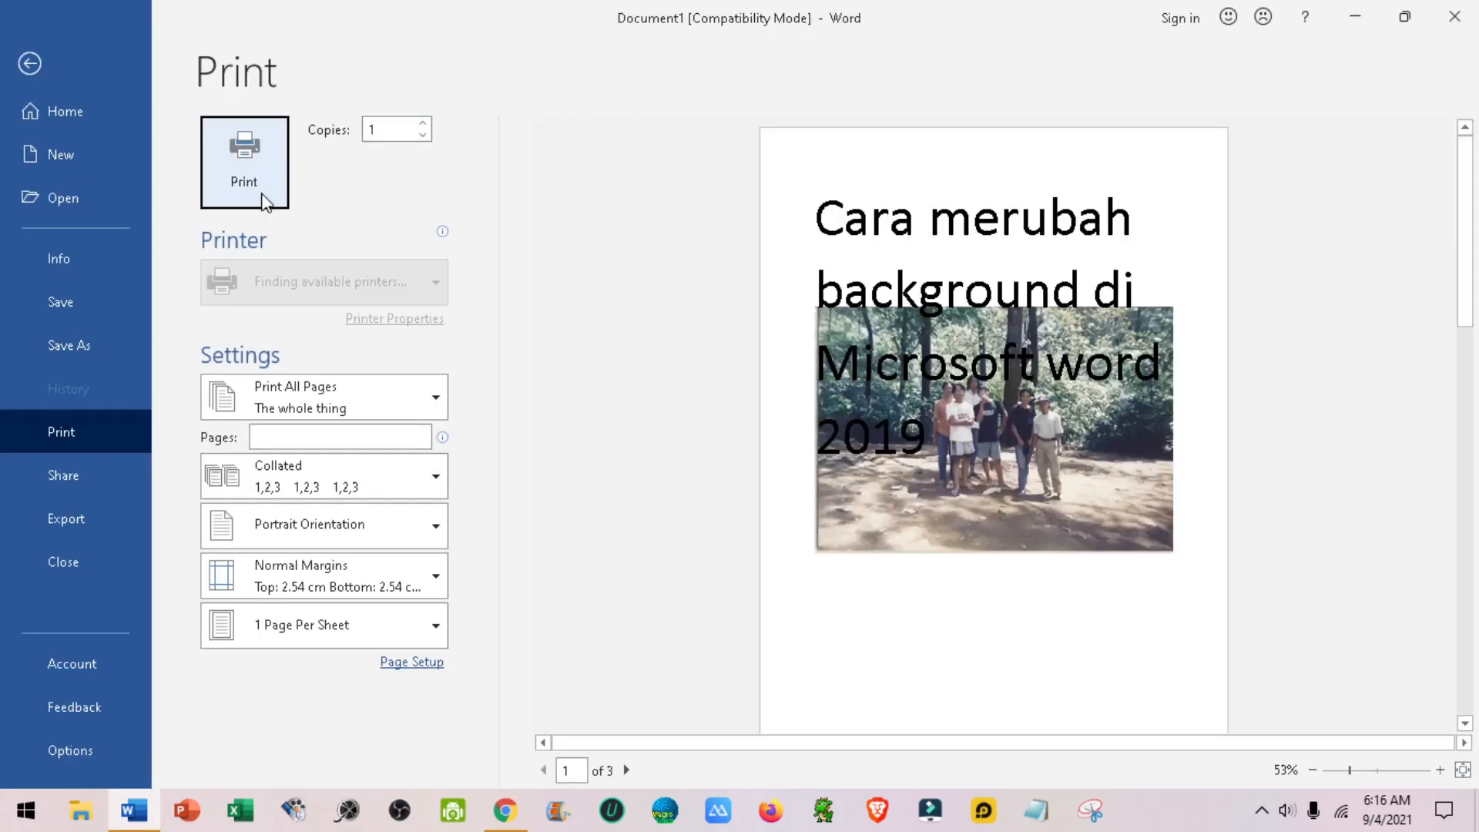
{"action": "left_click", "coordinate": [626, 769]}
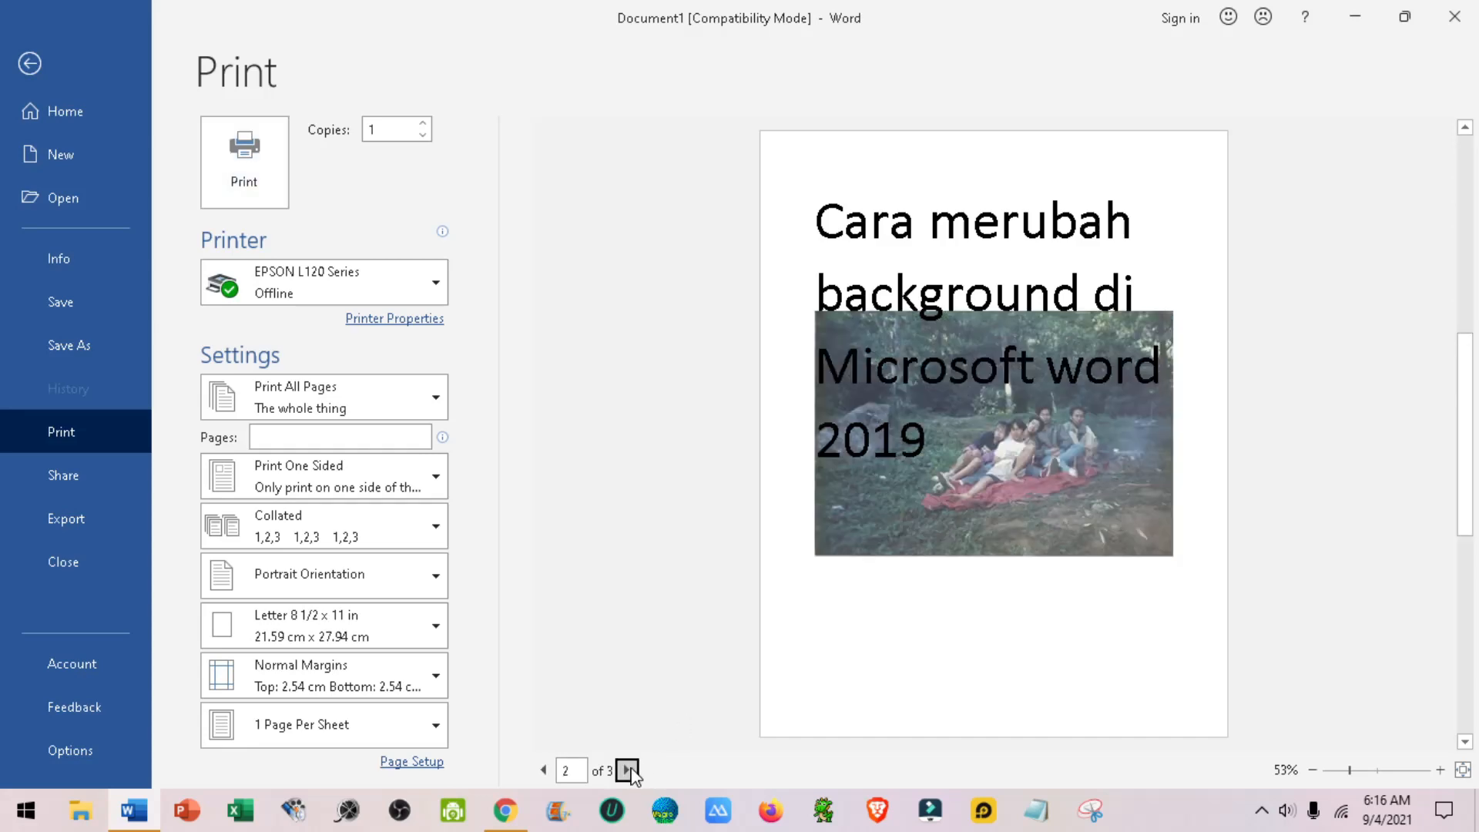